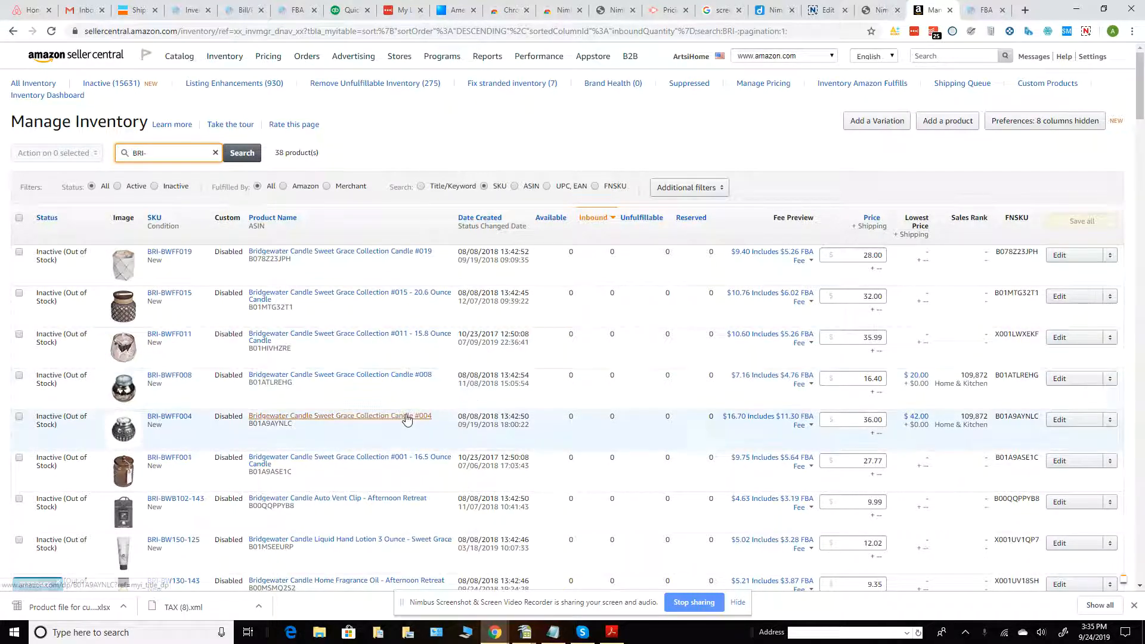
- Select the listings BRI-BWFF011, BRI-BWFF008, BRI-BWB102-143, BRI-BW150-125 and BRI-BW130-143 in the inventory list
{"action": "scroll", "coordinate": [406, 417], "scroll_direction": "down", "scroll_amount": 1}
{"action": "scroll", "coordinate": [407, 419], "scroll_direction": "down", "scroll_amount": 5}
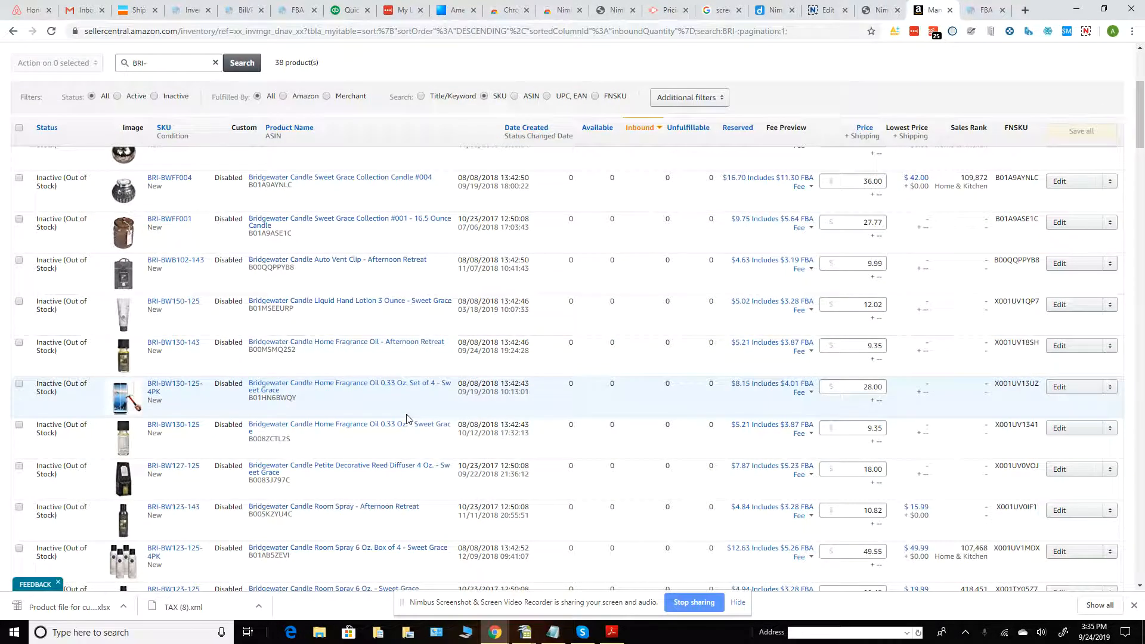
{"action": "scroll", "coordinate": [407, 419], "scroll_direction": "down", "scroll_amount": 5}
{"action": "scroll", "coordinate": [407, 419], "scroll_direction": "up", "scroll_amount": 10}
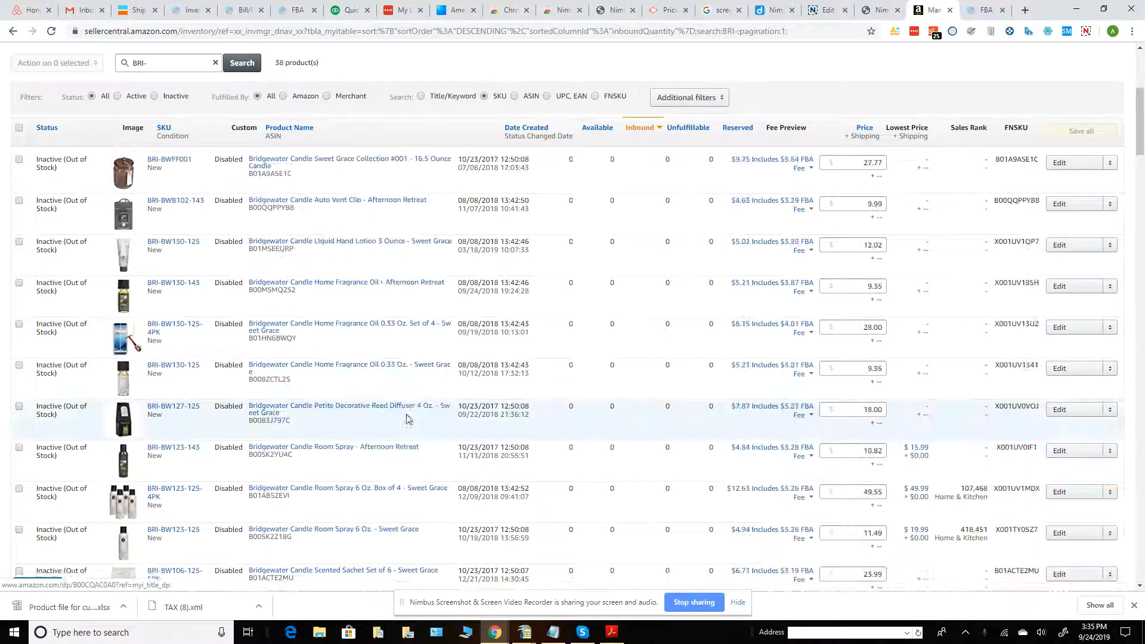
{"action": "left_click", "coordinate": [19, 275]}
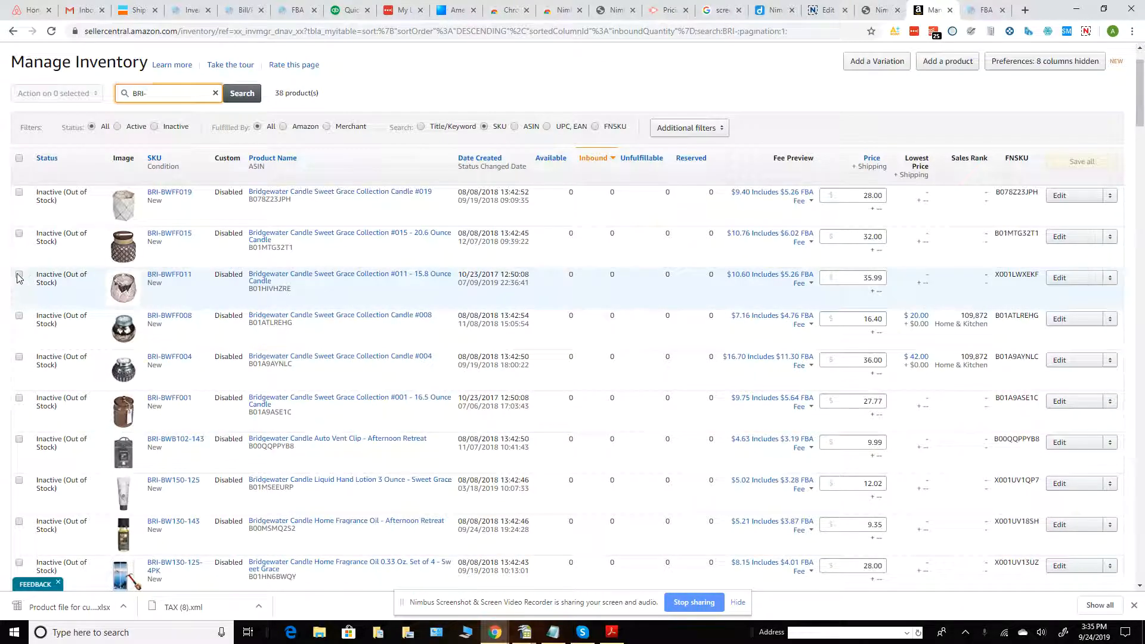
{"action": "left_click", "coordinate": [19, 317]}
{"action": "left_click", "coordinate": [19, 439]}
{"action": "left_click", "coordinate": [19, 480]}
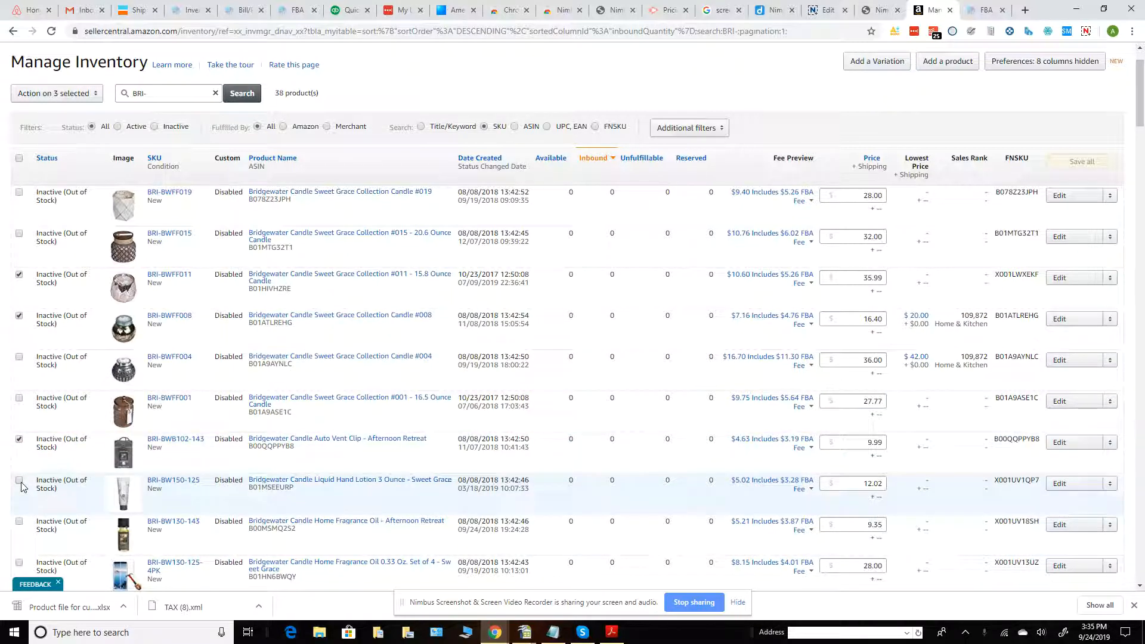
{"action": "left_click", "coordinate": [19, 522]}
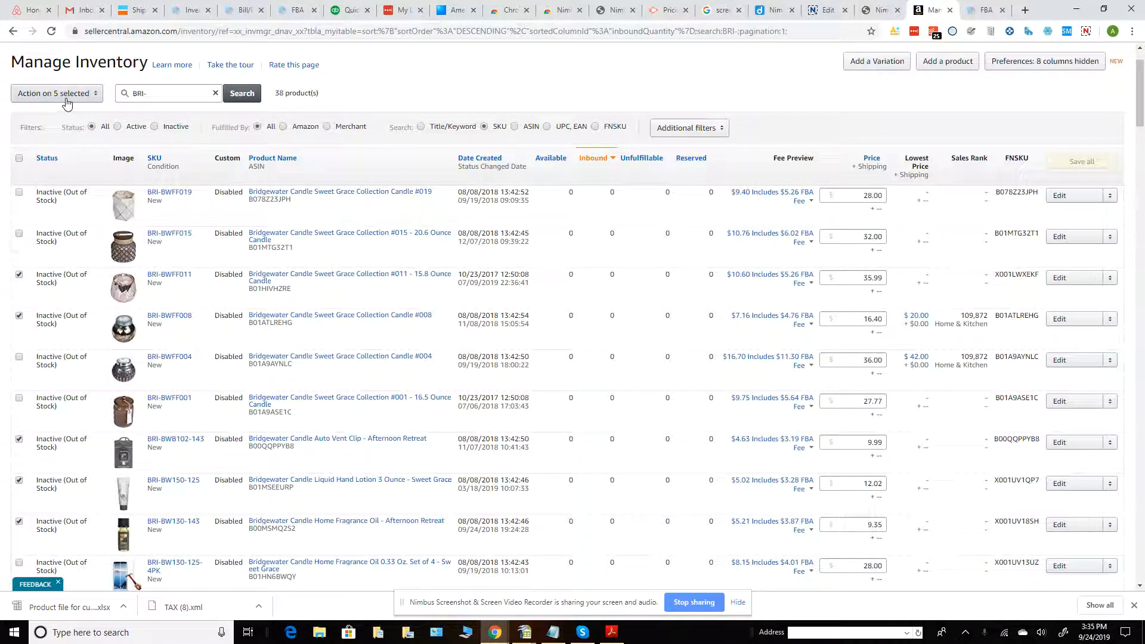
- Start and confirm Send/replenish inventory for the selected listings, and continue with a new case-packed shipping plan
{"action": "left_click", "coordinate": [37, 94]}
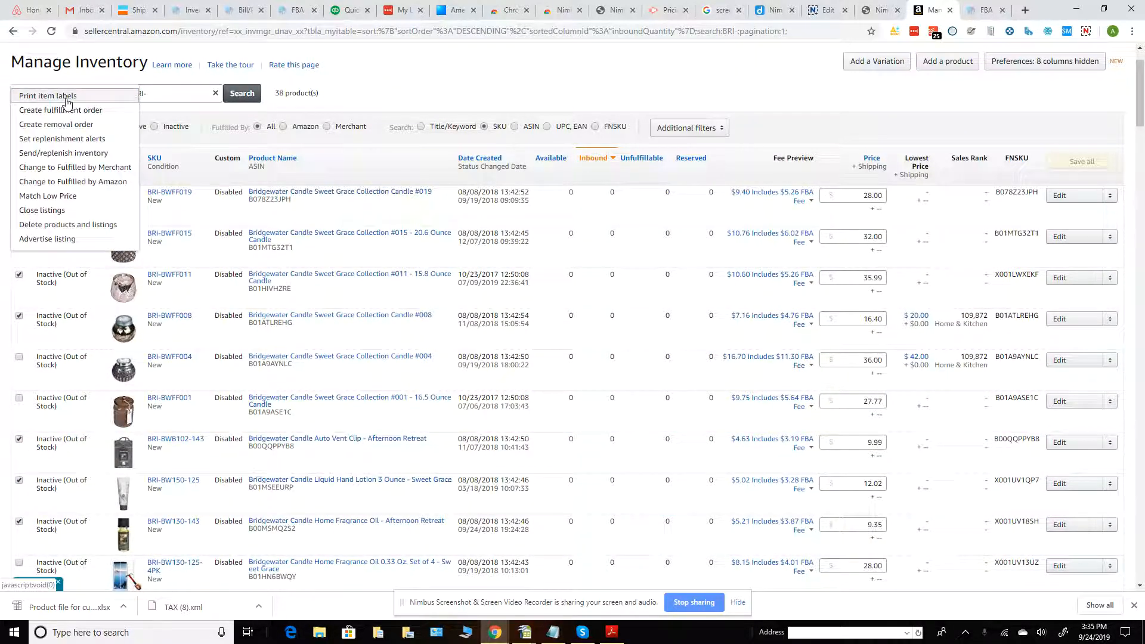
{"action": "left_click", "coordinate": [84, 155]}
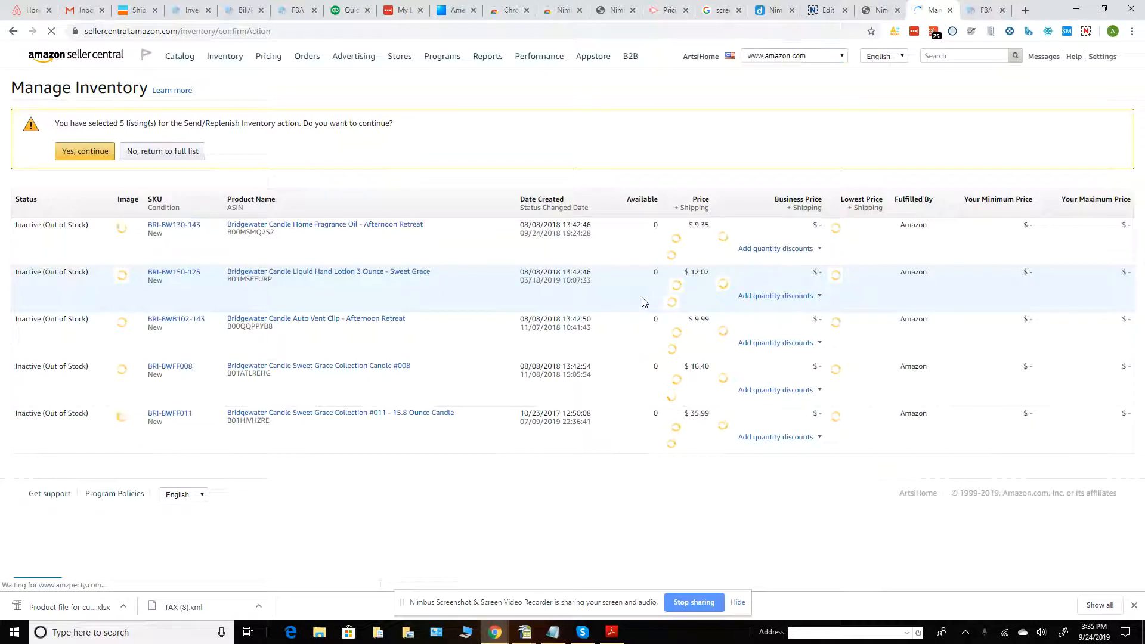
{"action": "left_click", "coordinate": [91, 154]}
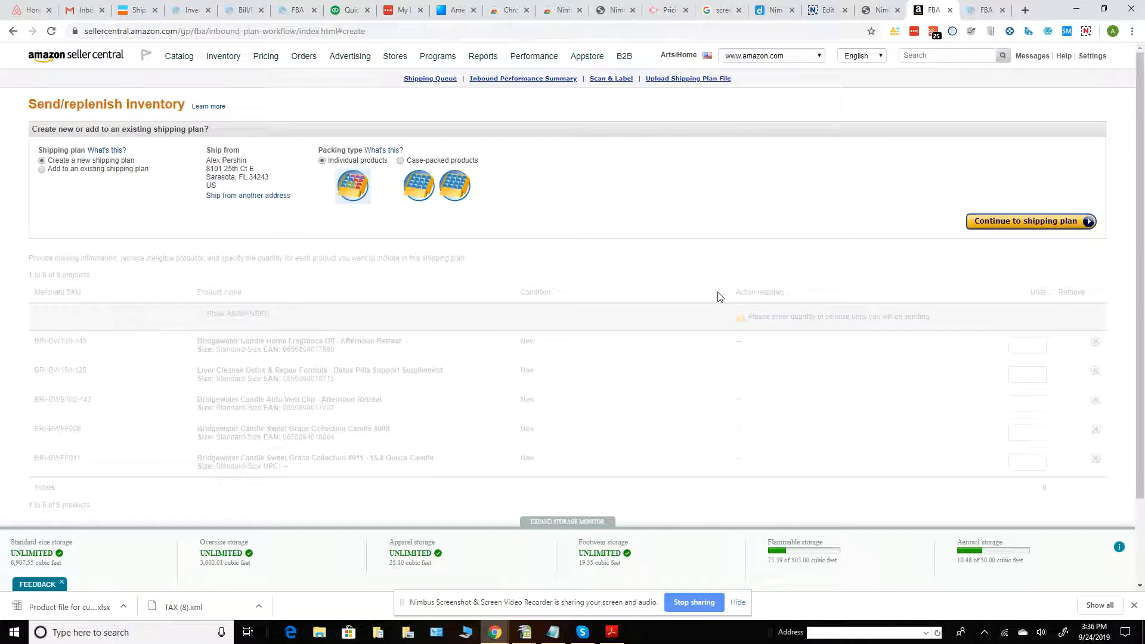
{"action": "left_click", "coordinate": [405, 163]}
{"action": "left_click", "coordinate": [1045, 223]}
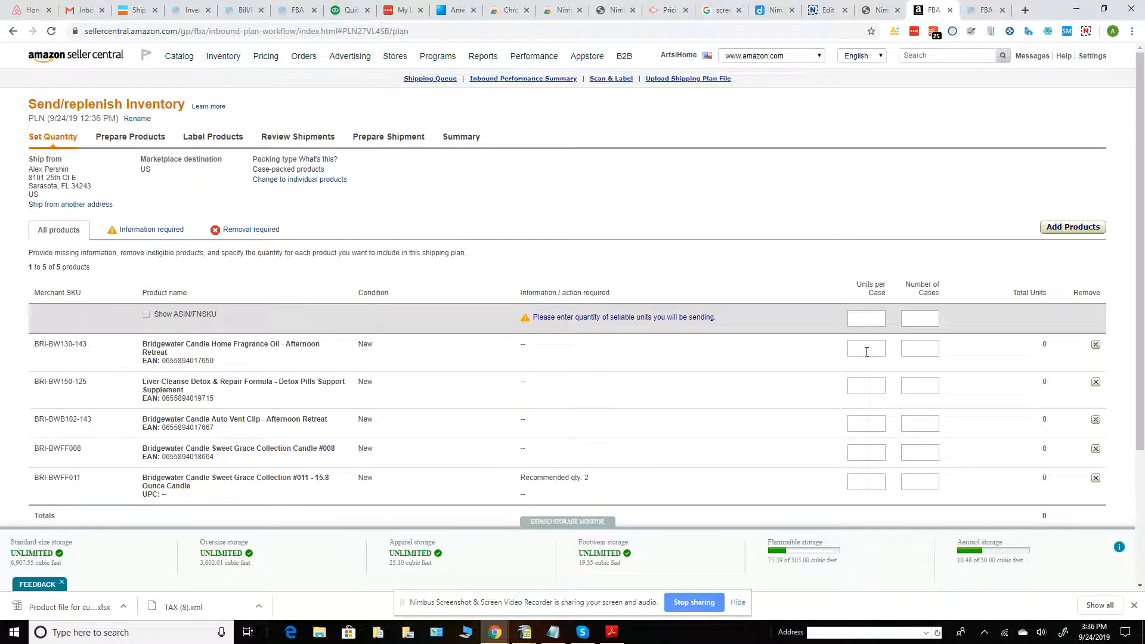
- Enter 24 units per case for BRI-BW130-143 and BRI-BW150-125 and 30 for BRI-BWB102-143, with 6 cases each
{"action": "scroll", "coordinate": [866, 352], "scroll_direction": "down", "scroll_amount": 2}
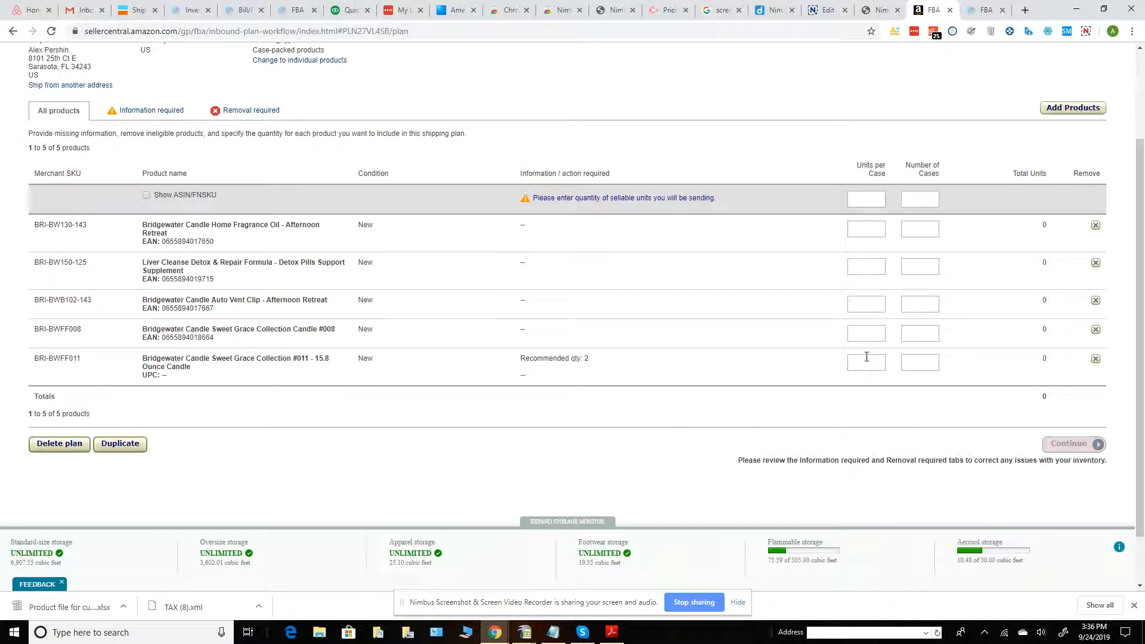
{"action": "left_click", "coordinate": [864, 225]}
{"action": "type", "text": "24"}
{"action": "key", "text": "Tab"}
{"action": "type", "text": "6"}
{"action": "key", "text": "Tab"}
{"action": "type", "text": "24"}
{"action": "key", "text": "Tab"}
{"action": "type", "text": "6"}
{"action": "key", "text": "Tab"}
{"action": "type", "text": "30"}
{"action": "key", "text": "Tab"}
{"action": "type", "text": "6"}
{"action": "key", "text": "Tab"}
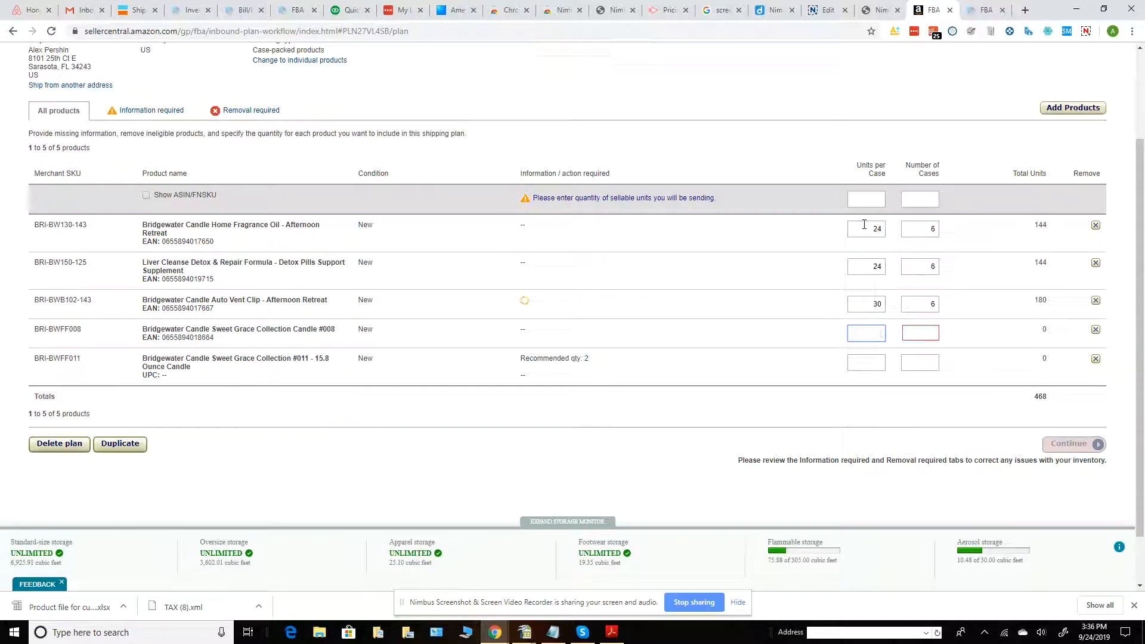
- Enter 42 units per case for BRI-BWFF008 and 24 for BRI-BWFF011, with 6 cases each
{"action": "type", "text": "42"}
{"action": "key", "text": "Tab"}
{"action": "type", "text": "6"}
{"action": "key", "text": "Tab"}
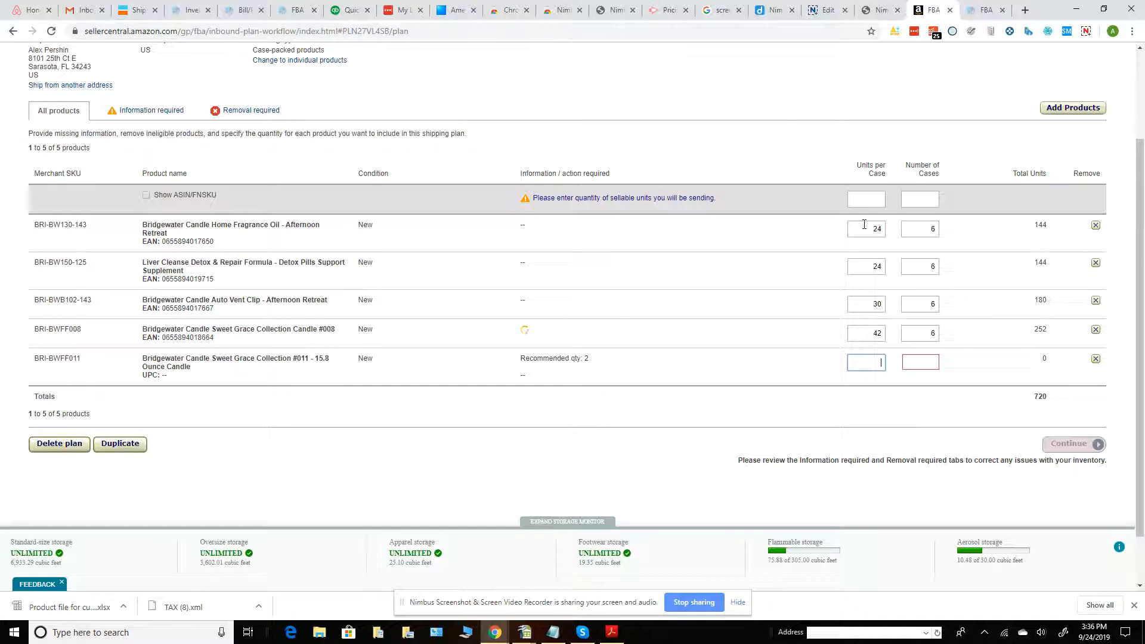
{"action": "type", "text": "24"}
{"action": "key", "text": "Tab"}
{"action": "type", "text": "6"}
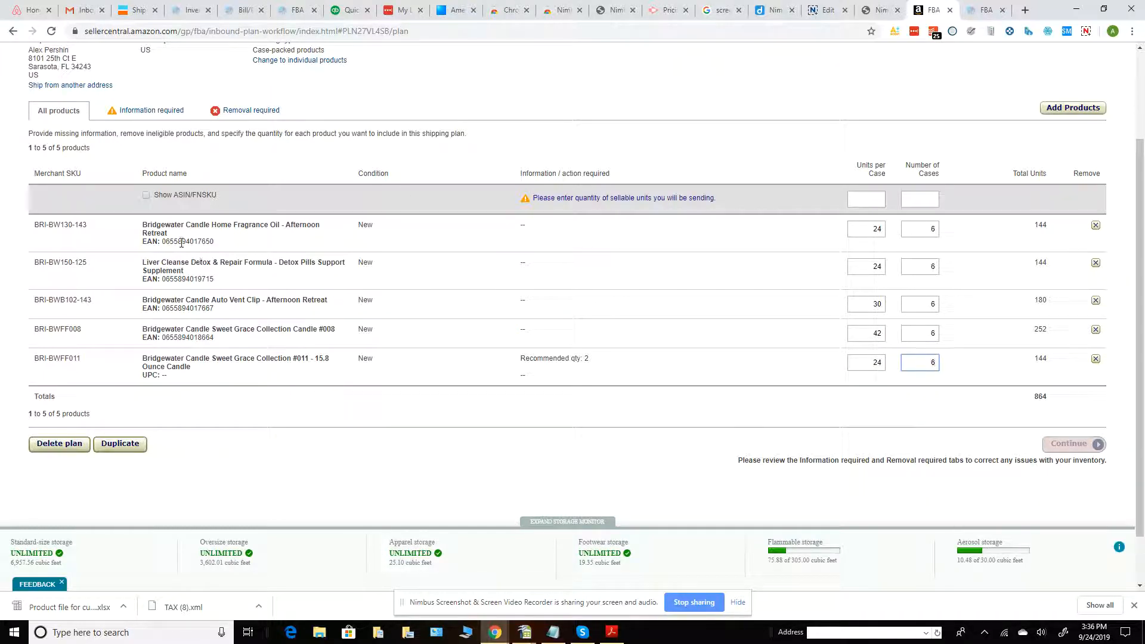
- Check the EAN and UPC barcode entries of the five products in the shipping plan
{"action": "left_click_drag", "start_coordinate": [164, 243], "coordinate": [162, 280]}
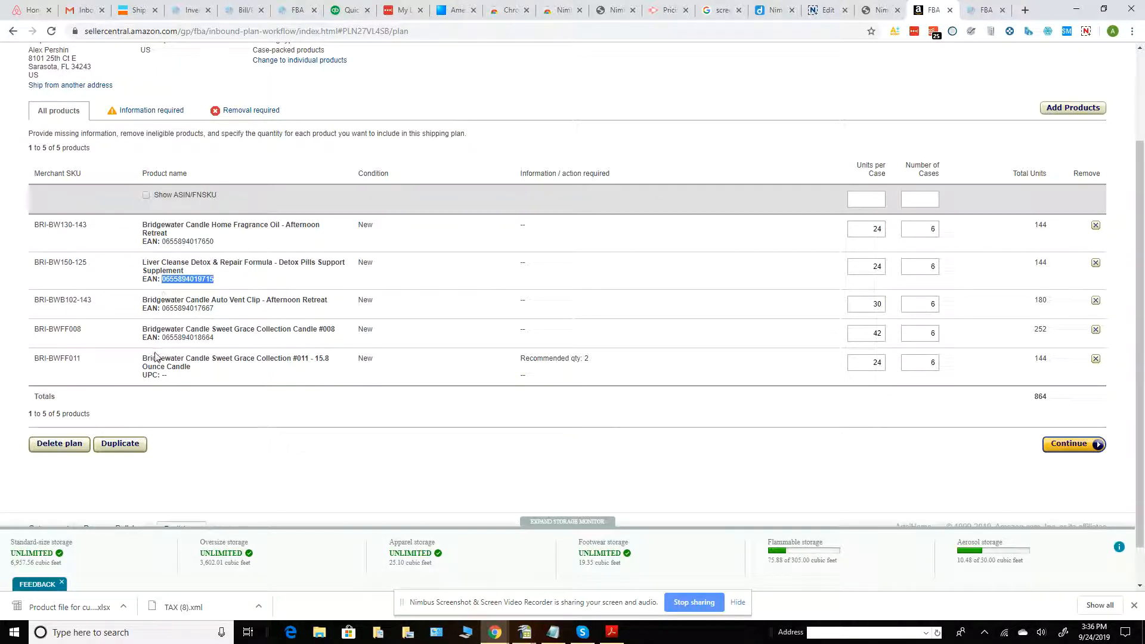
{"action": "left_click_drag", "start_coordinate": [161, 375], "coordinate": [179, 380]}
{"action": "left_click_drag", "start_coordinate": [165, 339], "coordinate": [214, 338]}
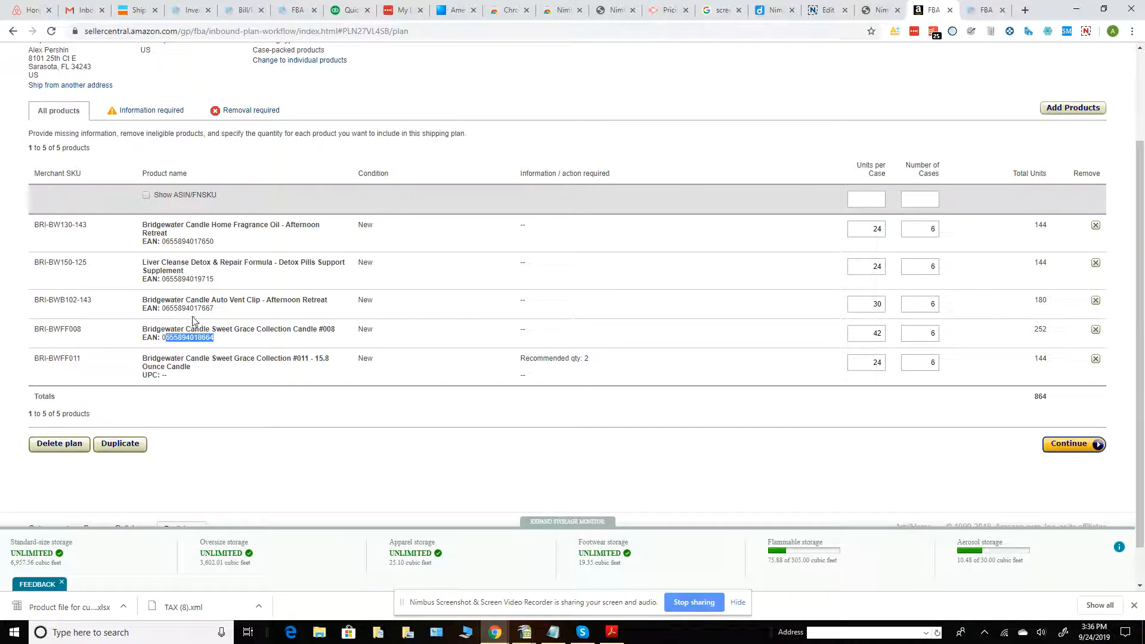
{"action": "left_click_drag", "start_coordinate": [162, 308], "coordinate": [219, 310]}
{"action": "left_click_drag", "start_coordinate": [166, 280], "coordinate": [216, 281]}
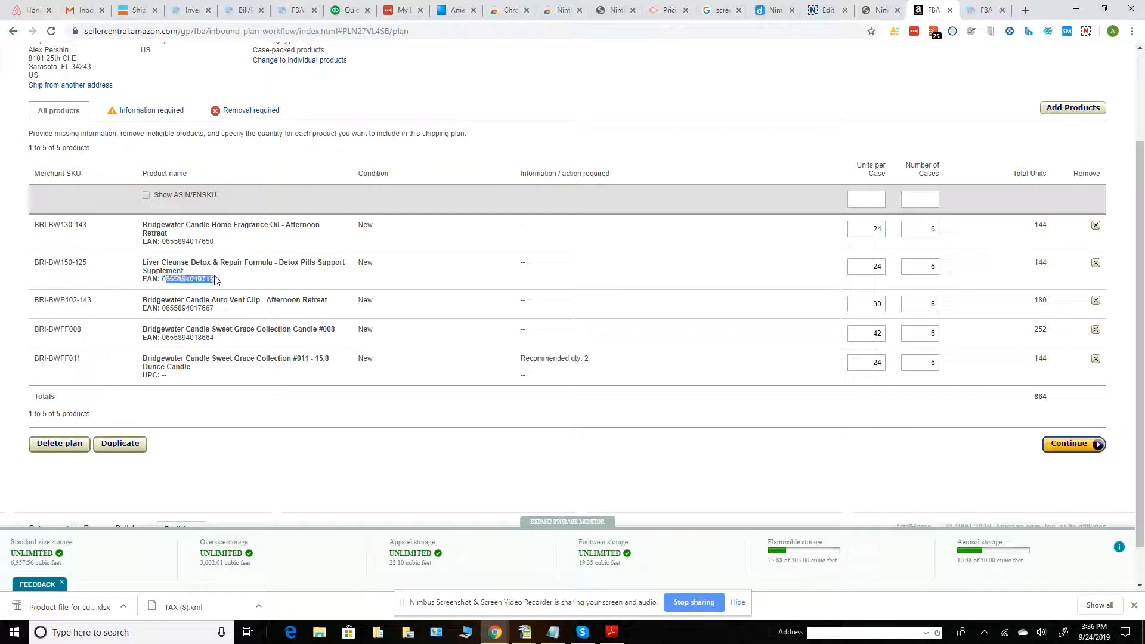
{"action": "left_click_drag", "start_coordinate": [162, 241], "coordinate": [212, 240]}
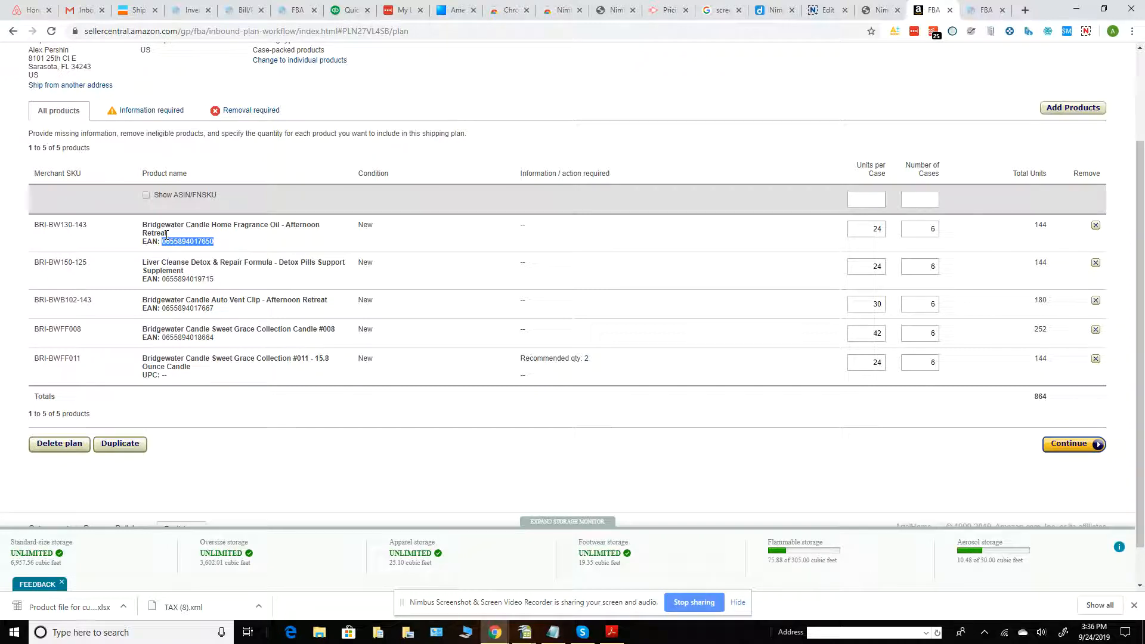
- Continue with the entered quantities and pass the Prepare Products stage without choosing any prep category
{"action": "left_click", "coordinate": [1070, 447]}
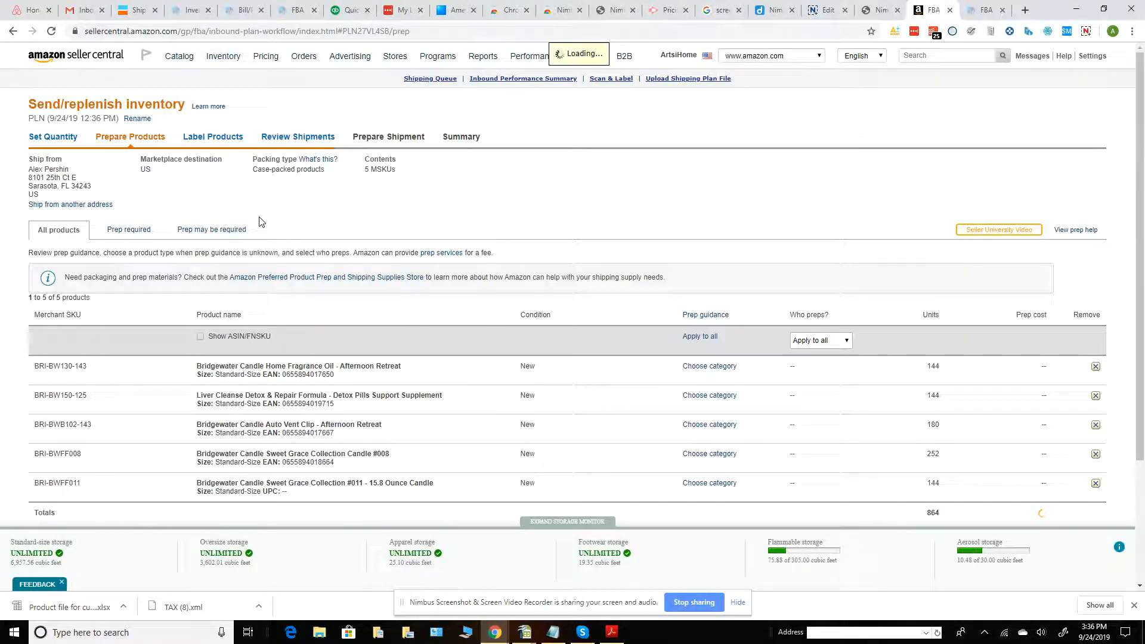
{"action": "scroll", "coordinate": [284, 230], "scroll_direction": "down", "scroll_amount": 2}
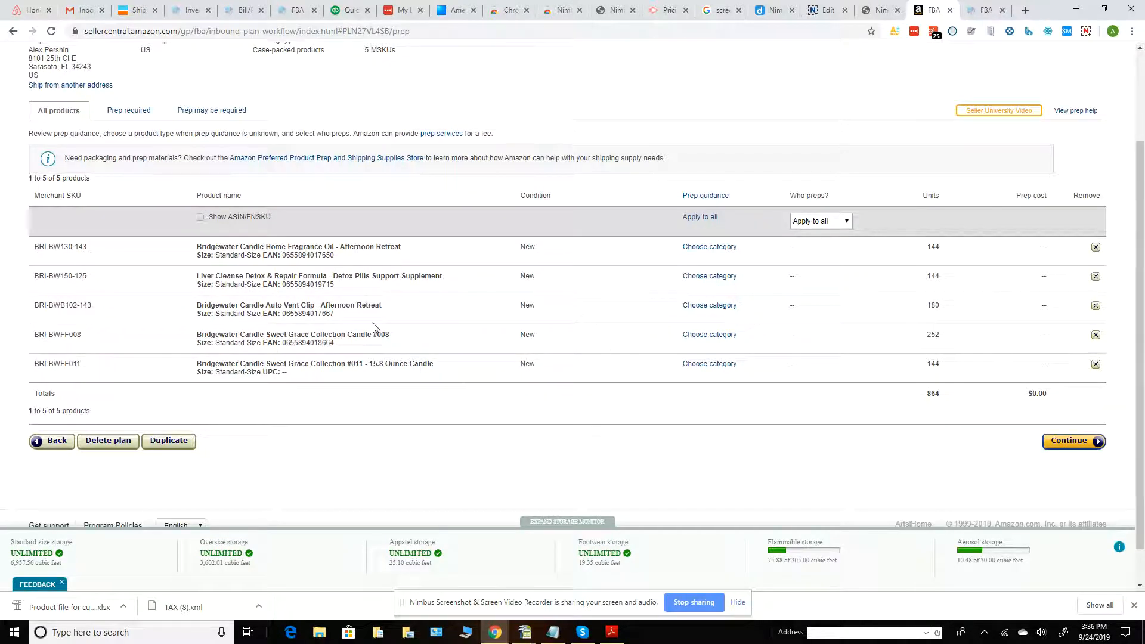
{"action": "scroll", "coordinate": [373, 323], "scroll_direction": "up", "scroll_amount": 2}
{"action": "scroll", "coordinate": [373, 323], "scroll_direction": "down", "scroll_amount": 3}
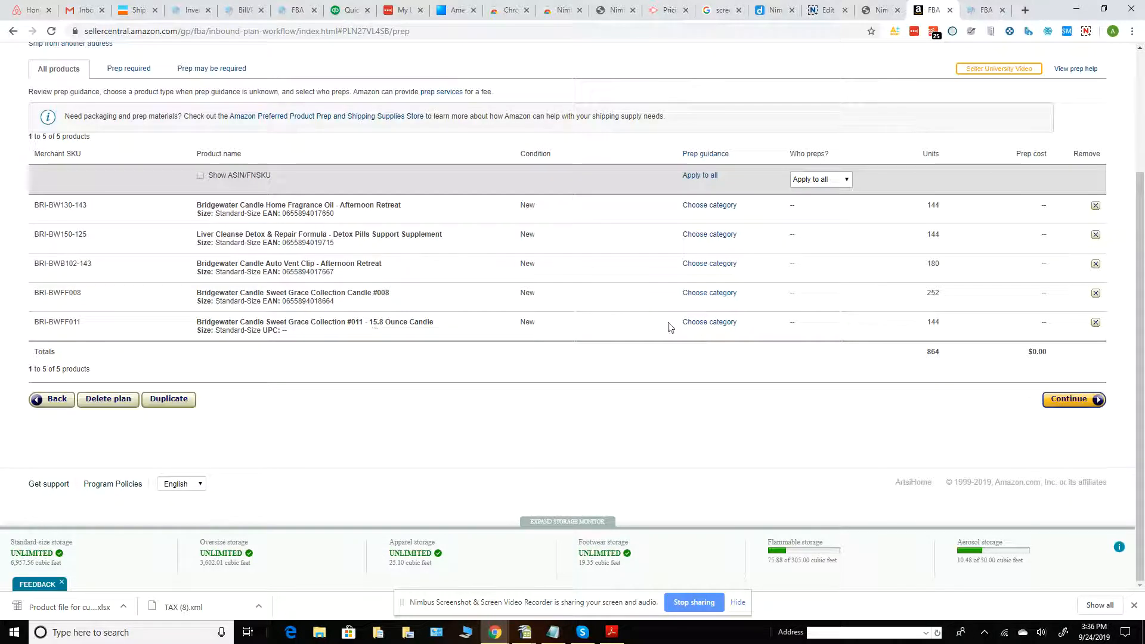
{"action": "left_click", "coordinate": [1071, 409]}
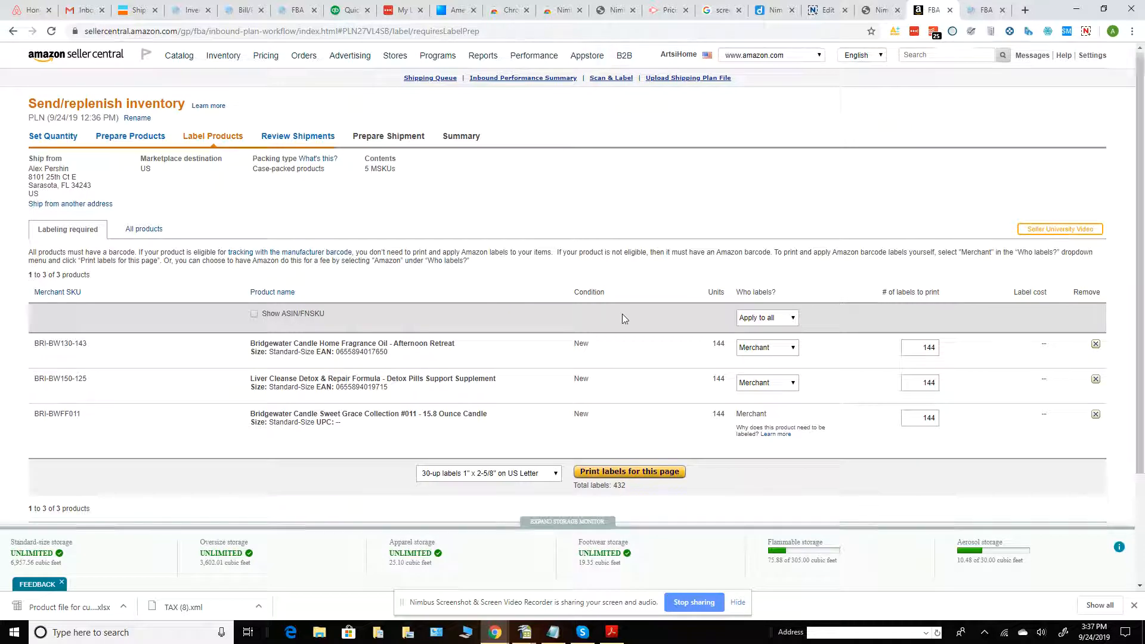
- Generate the 30-up 1" x 2-5/8" US Letter labels for the listed products and dismiss the print dialog
{"action": "scroll", "coordinate": [622, 314], "scroll_direction": "down", "scroll_amount": 3}
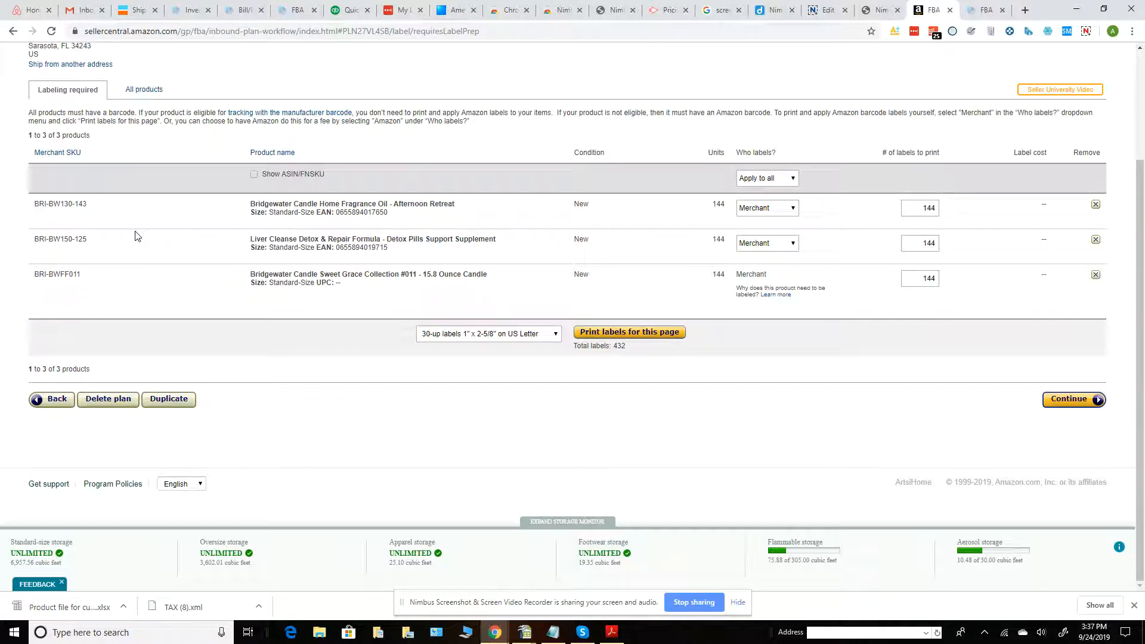
{"action": "left_click", "coordinate": [643, 340]}
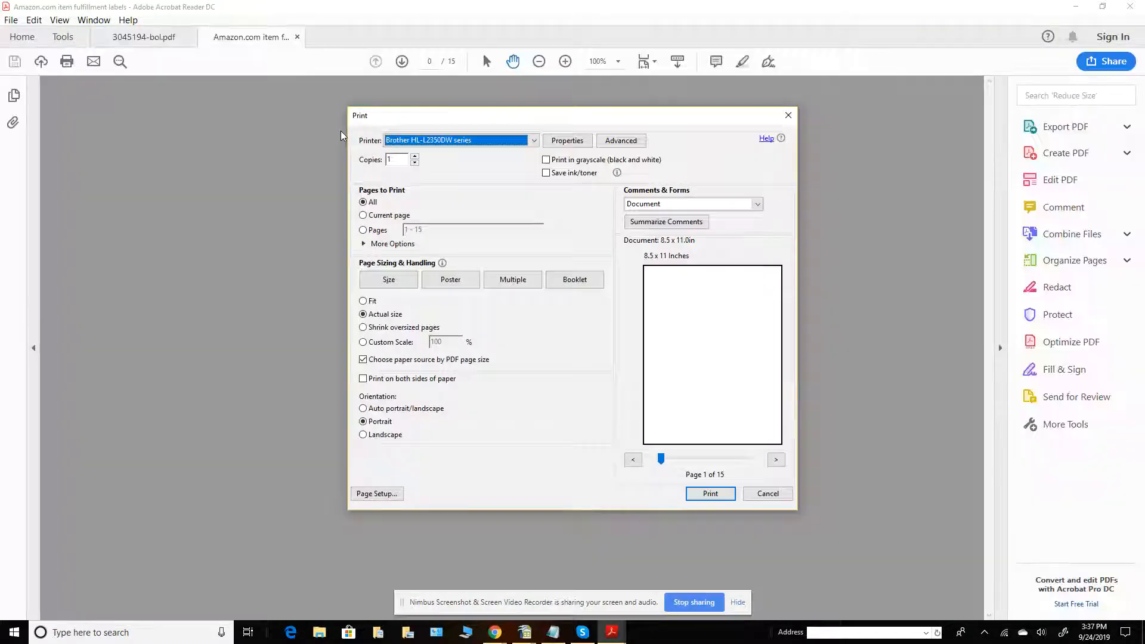
{"action": "left_click", "coordinate": [767, 493]}
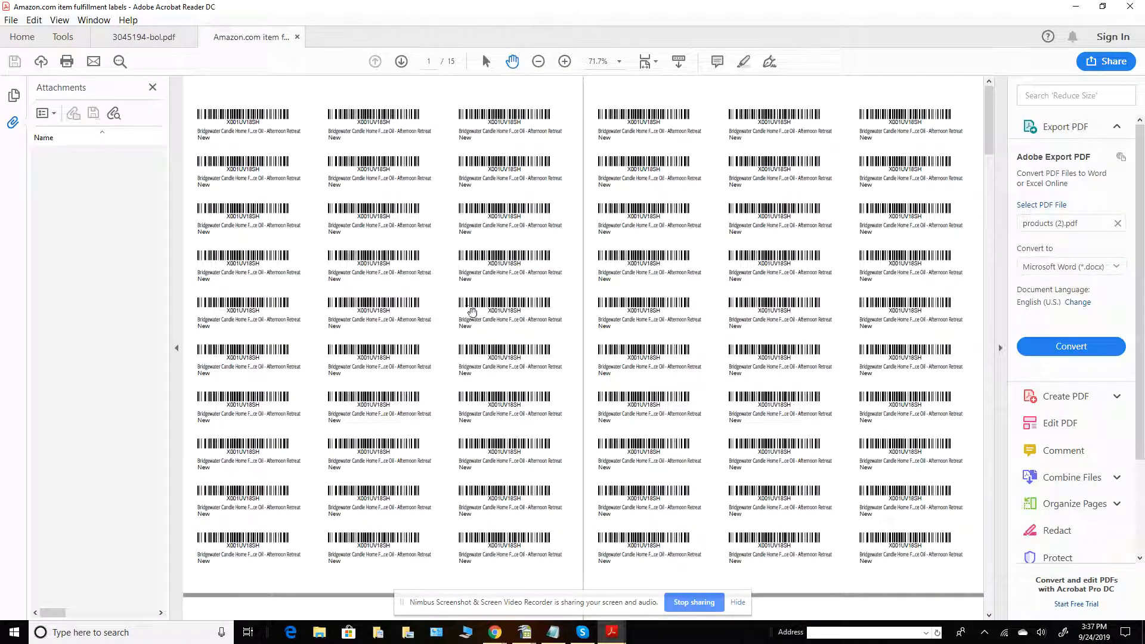
- Review the generated barcode label sheets in Acrobat Reader, and close all of its open documents
{"action": "scroll", "coordinate": [436, 322], "scroll_direction": "down", "scroll_amount": 3}
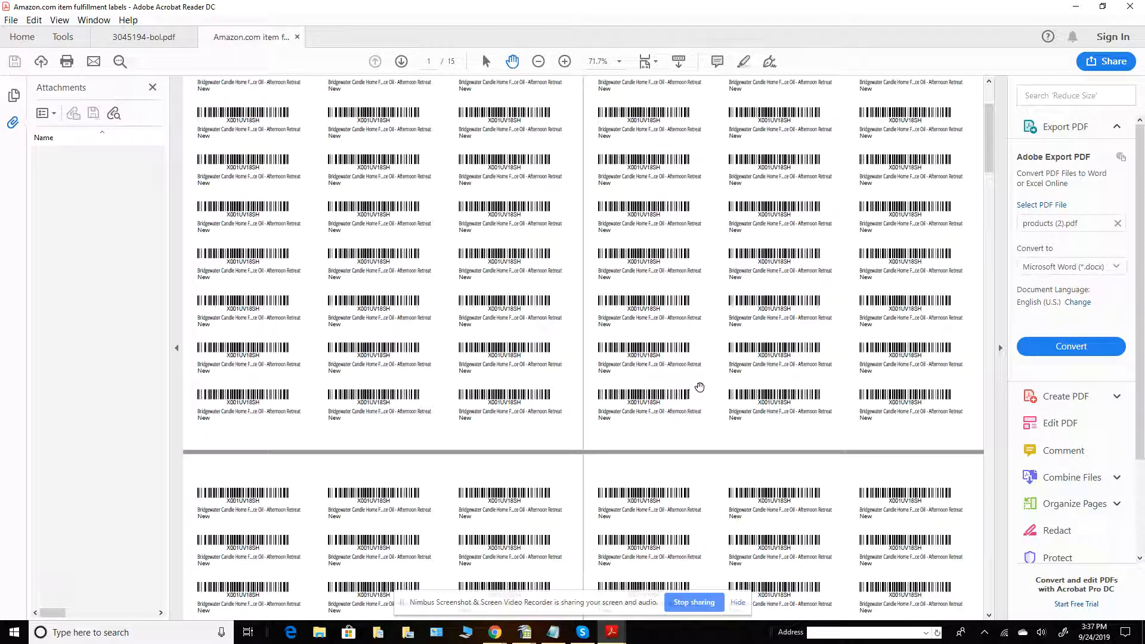
{"action": "scroll", "coordinate": [664, 388], "scroll_direction": "down", "scroll_amount": 7}
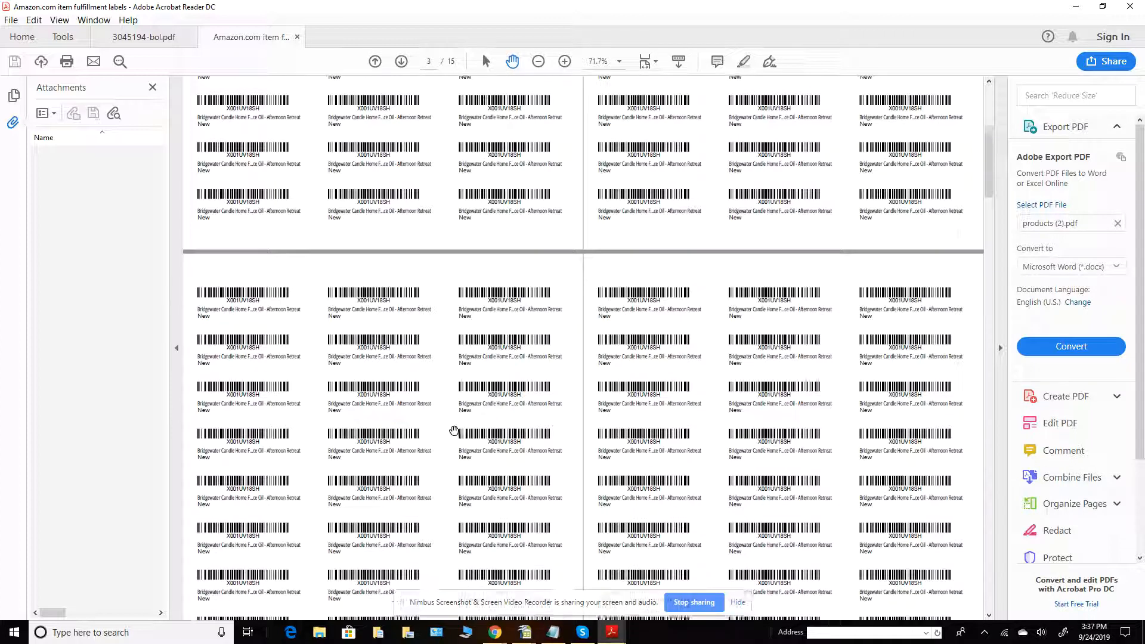
{"action": "scroll", "coordinate": [454, 430], "scroll_direction": "down", "scroll_amount": 10}
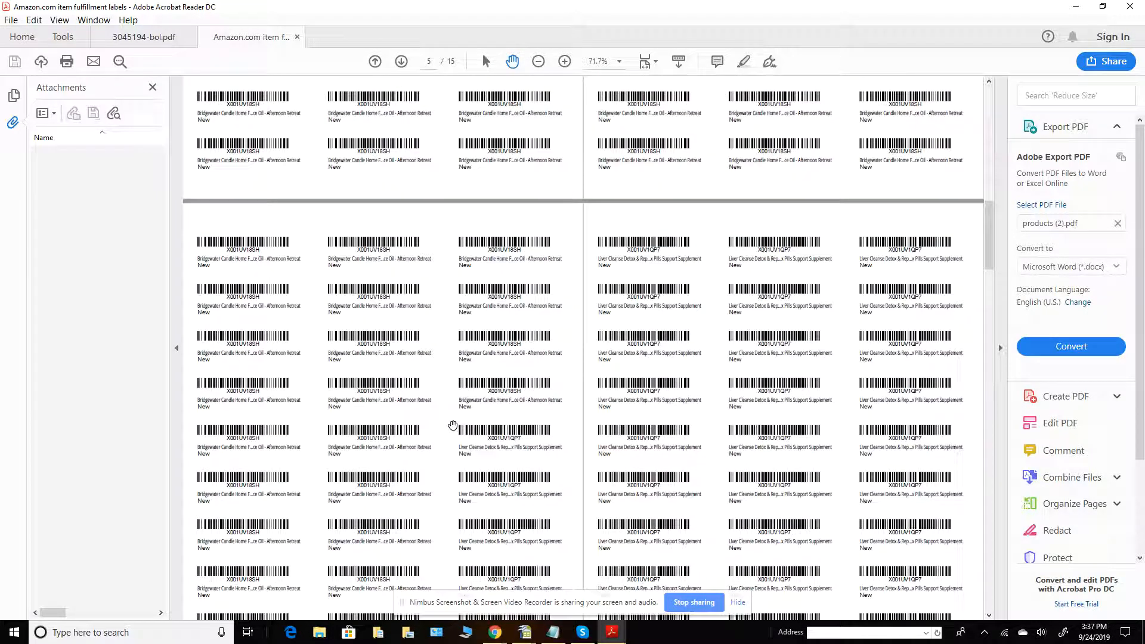
{"action": "scroll", "coordinate": [417, 412], "scroll_direction": "down", "scroll_amount": 8}
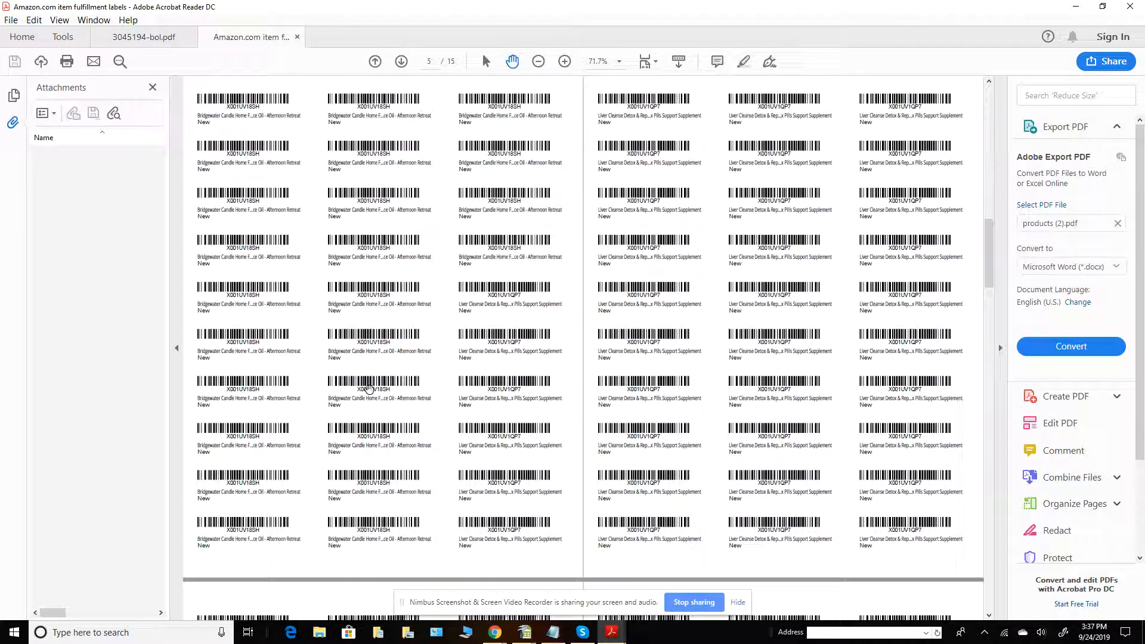
{"action": "scroll", "coordinate": [369, 387], "scroll_direction": "down", "scroll_amount": 3}
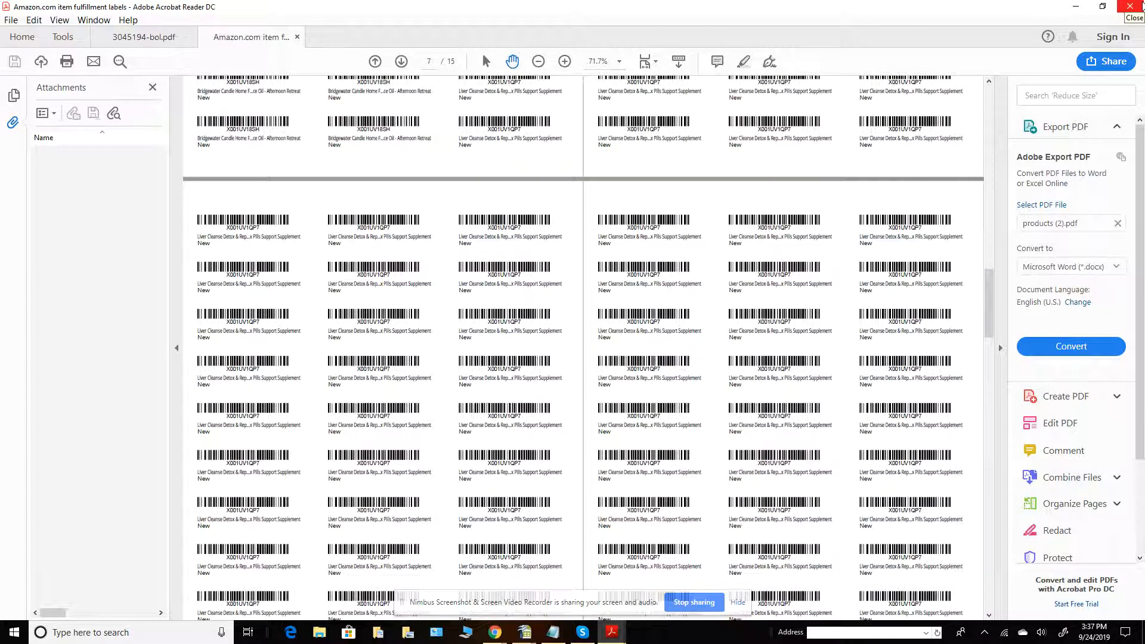
{"action": "left_click", "coordinate": [1134, 6]}
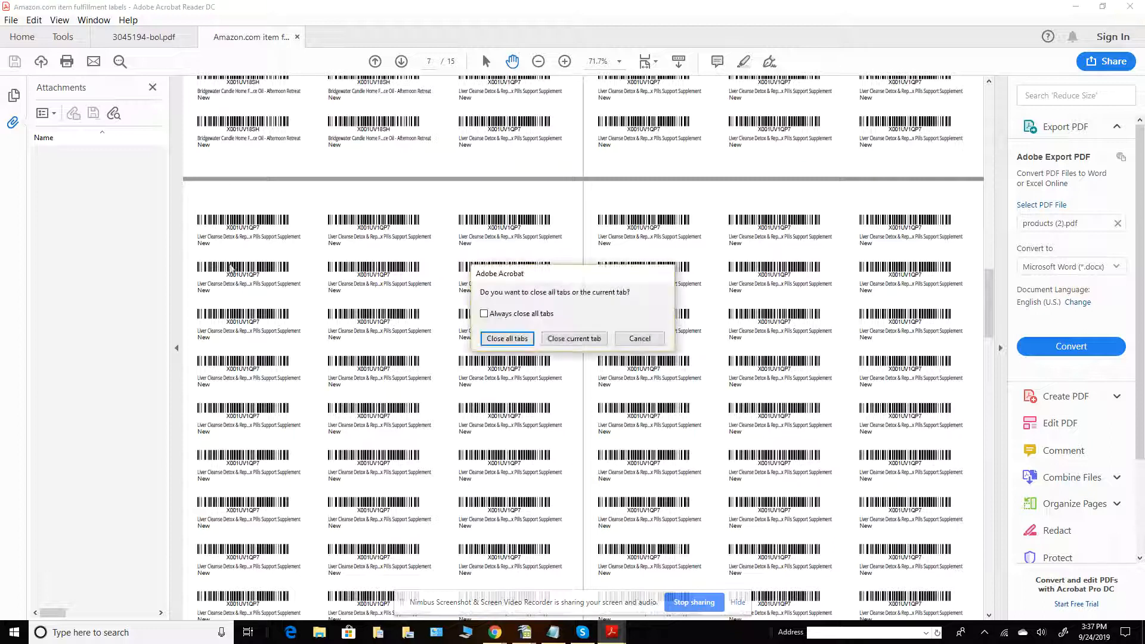
{"action": "left_click", "coordinate": [506, 339]}
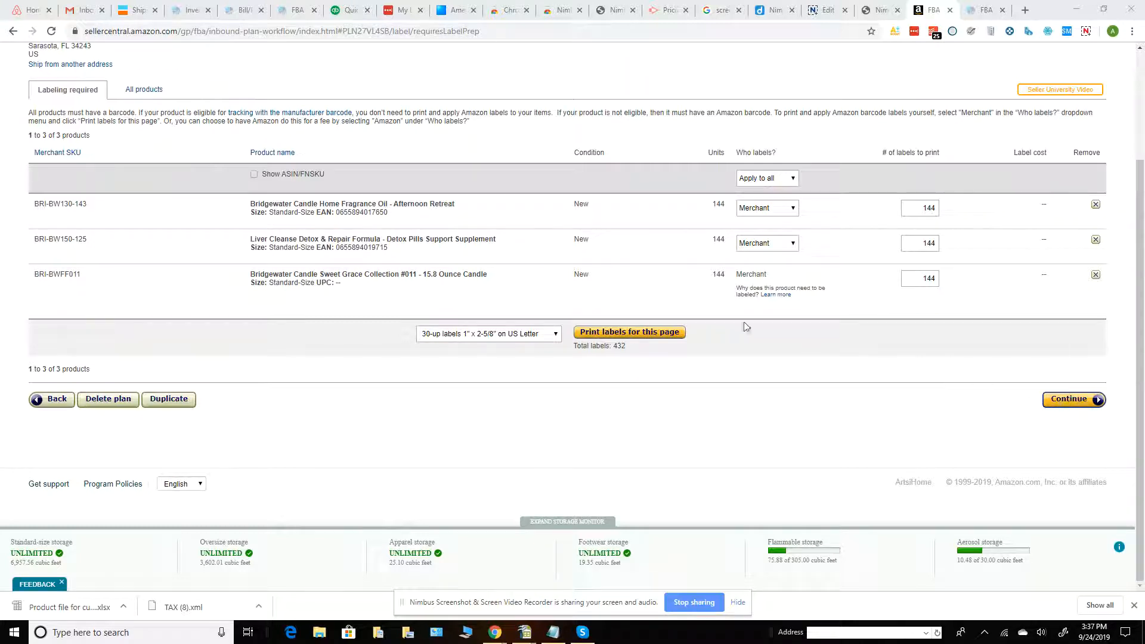
- Continue from the Label Products stage to Review Shipments, keeping the merchant as the labeller
{"action": "scroll", "coordinate": [808, 344], "scroll_direction": "up", "scroll_amount": 3}
{"action": "scroll", "coordinate": [590, 339], "scroll_direction": "down", "scroll_amount": 3}
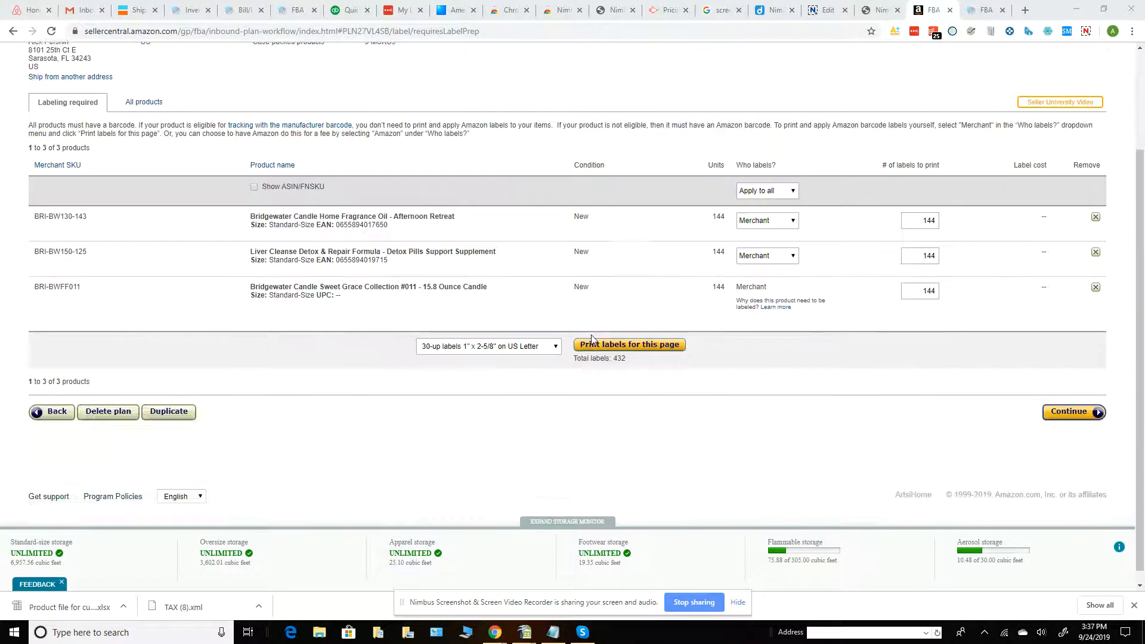
{"action": "left_click", "coordinate": [1069, 400]}
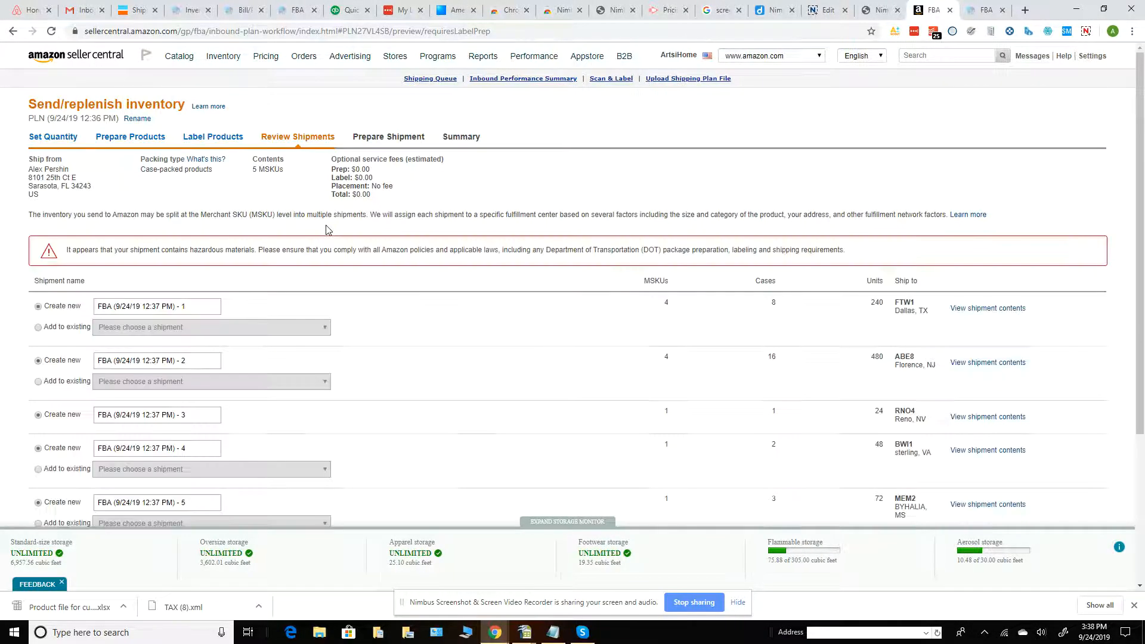
- Rename the new shipment going to FTW1 in Dallas, TX as "TEST - 1"
{"action": "scroll", "coordinate": [316, 298], "scroll_direction": "down", "scroll_amount": 4}
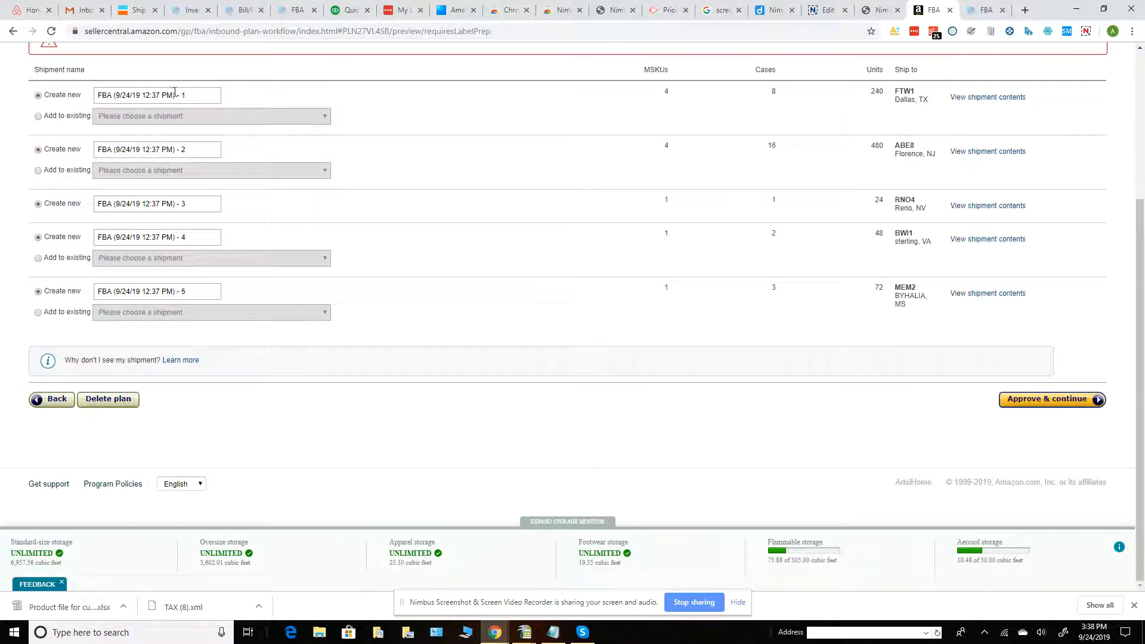
{"action": "left_click_drag", "start_coordinate": [173, 95], "coordinate": [97, 95]}
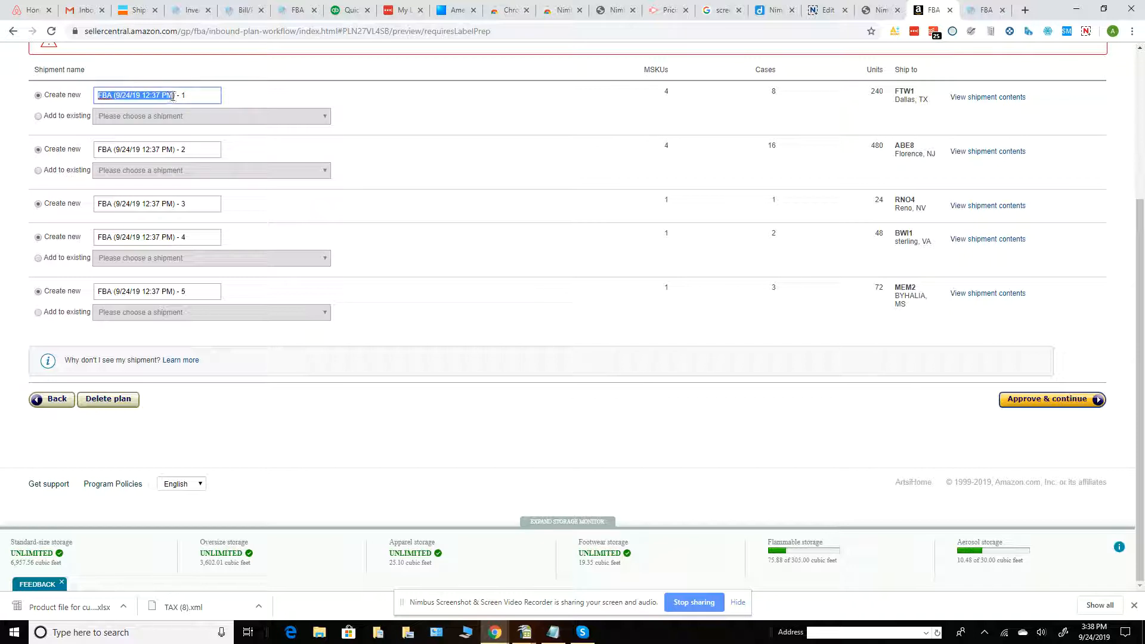
{"action": "left_click_drag", "start_coordinate": [178, 95], "coordinate": [82, 96]}
{"action": "type", "text": "TEST"}
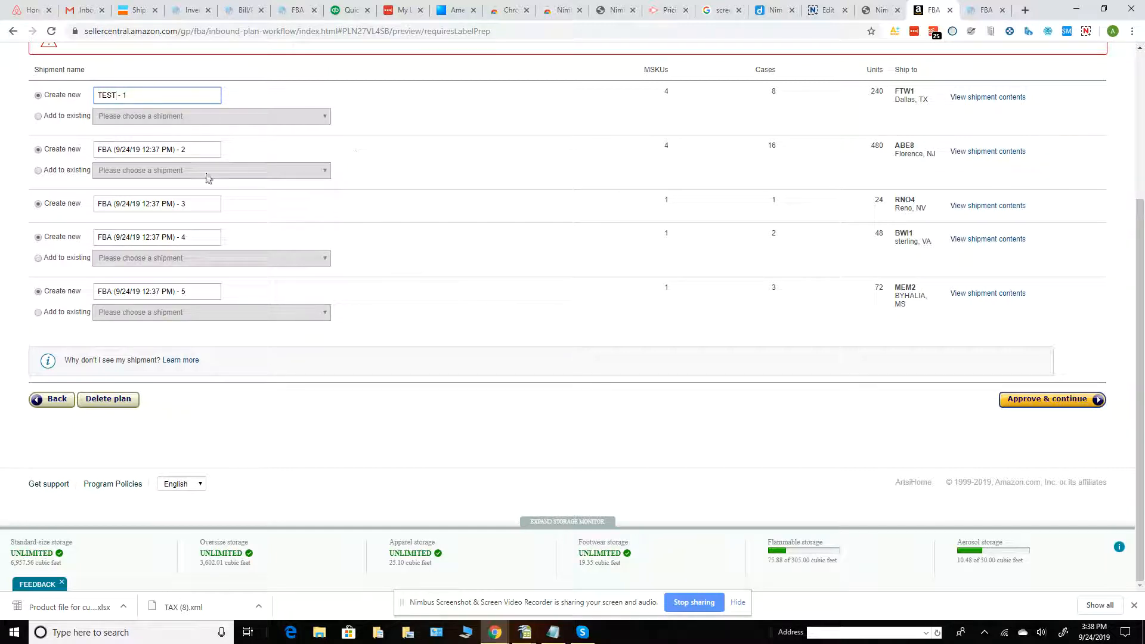
- Rename the new shipment going to ABE8 in Florence, NJ as "TEST - 2", reusing the copied TEST prefix from the first name
{"action": "left_click_drag", "start_coordinate": [175, 150], "coordinate": [102, 144]}
{"action": "type", "text": "TEST"}
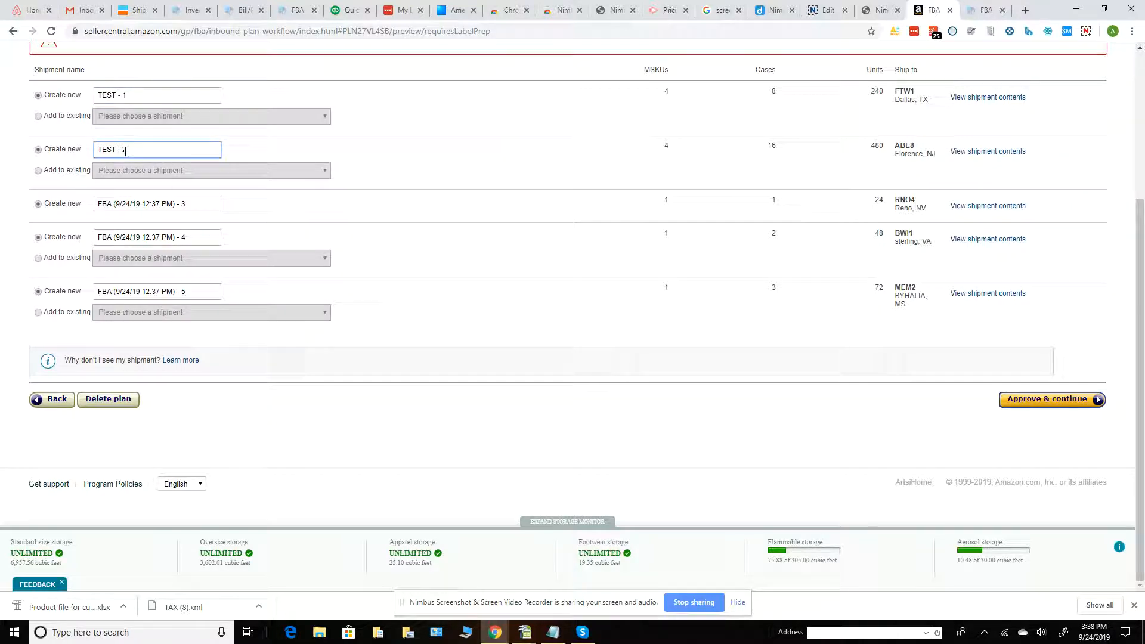
{"action": "left_click_drag", "start_coordinate": [119, 151], "coordinate": [74, 155]}
{"action": "type", "text": "c"}
{"action": "key", "text": "BackSpace"}
{"action": "left_click_drag", "start_coordinate": [118, 98], "coordinate": [69, 102]}
{"action": "key", "text": "ctrl+c"}
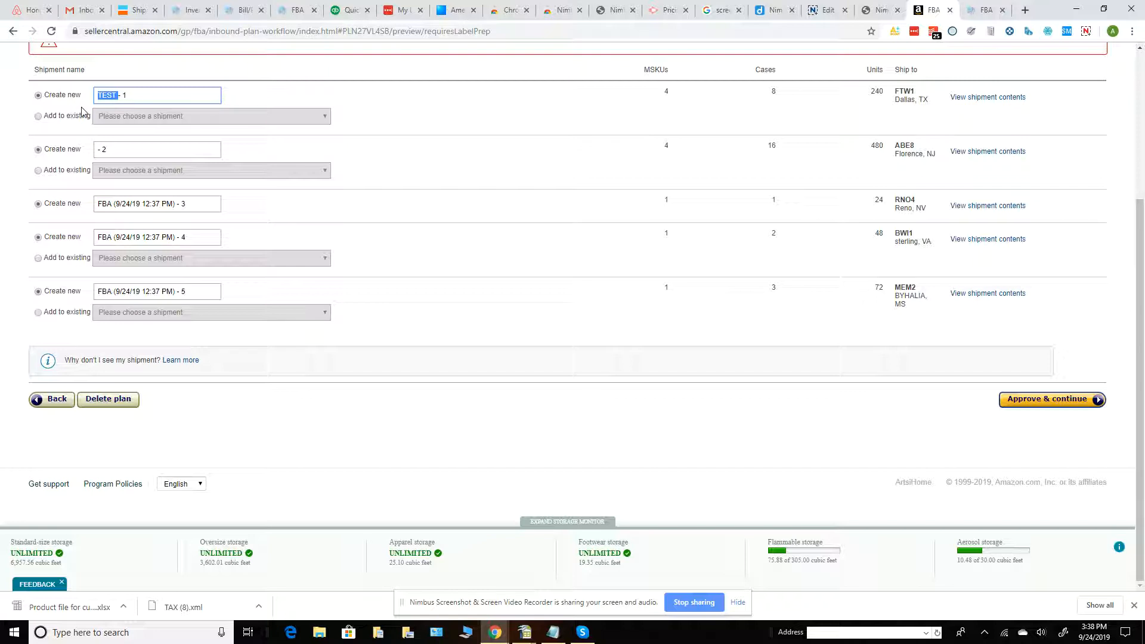
{"action": "left_click", "coordinate": [96, 150]}
{"action": "key", "text": "ctrl+v"}
- Replace the default name prefix of the third, fourth and fifth shipments with the copied "TEST", keeping their numbers
{"action": "left_click_drag", "start_coordinate": [175, 203], "coordinate": [9, 204]}
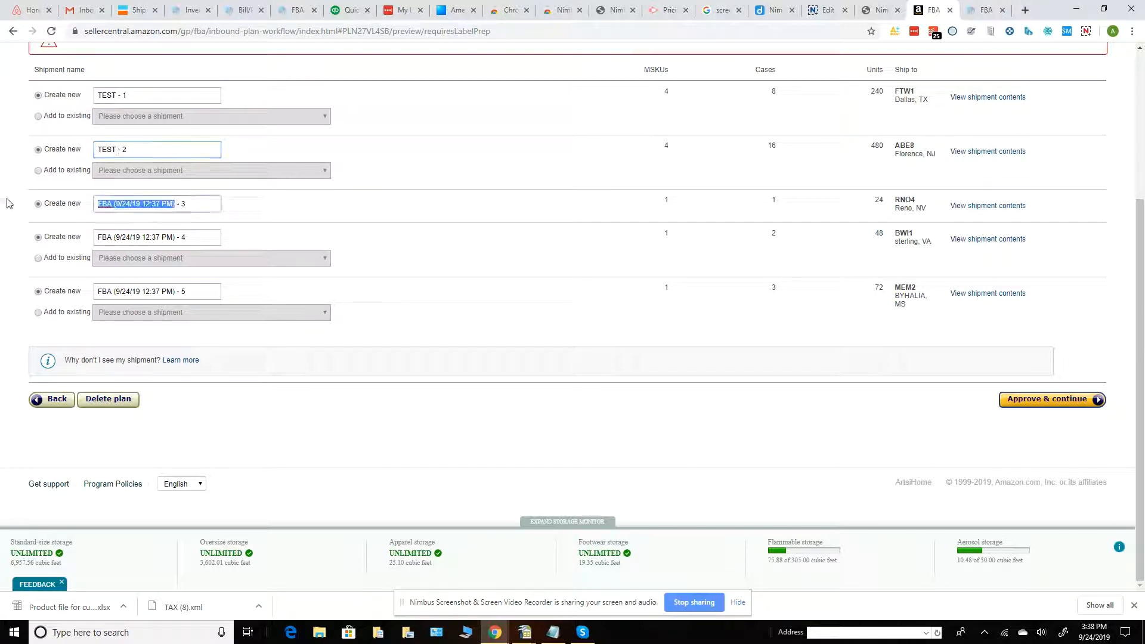
{"action": "key", "text": "ctrl+v"}
{"action": "left_click_drag", "start_coordinate": [174, 237], "coordinate": [90, 237]}
{"action": "key", "text": "ctrl+v"}
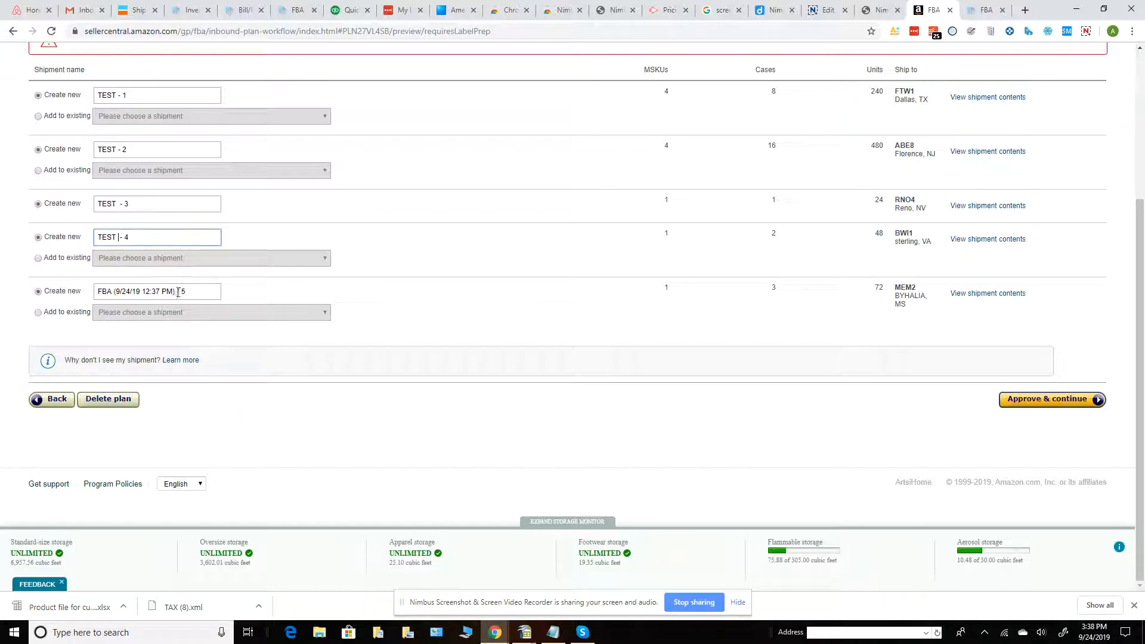
{"action": "left_click_drag", "start_coordinate": [176, 292], "coordinate": [92, 293]}
{"action": "key", "text": "ctrl+v"}
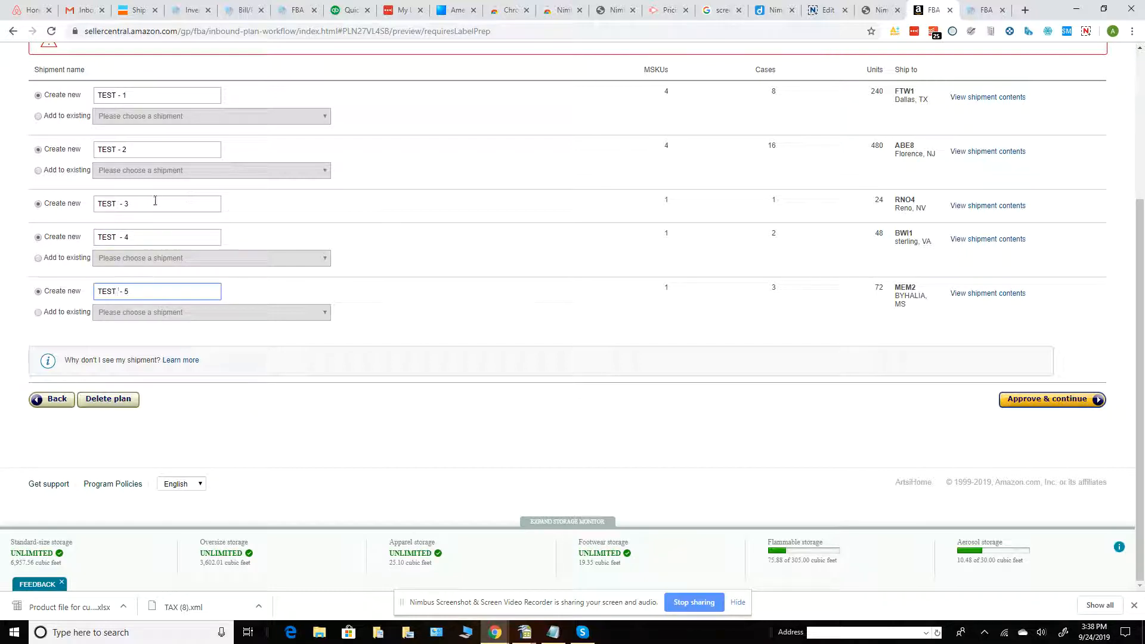
- Remove the extra space before the hyphen in the fifth, fourth and third names so they read "TEST - 5", "TEST - 4" and "TEST - 3"
{"action": "key", "text": "BackSpace"}
{"action": "left_click", "coordinate": [120, 238]}
{"action": "key", "text": "BackSpace"}
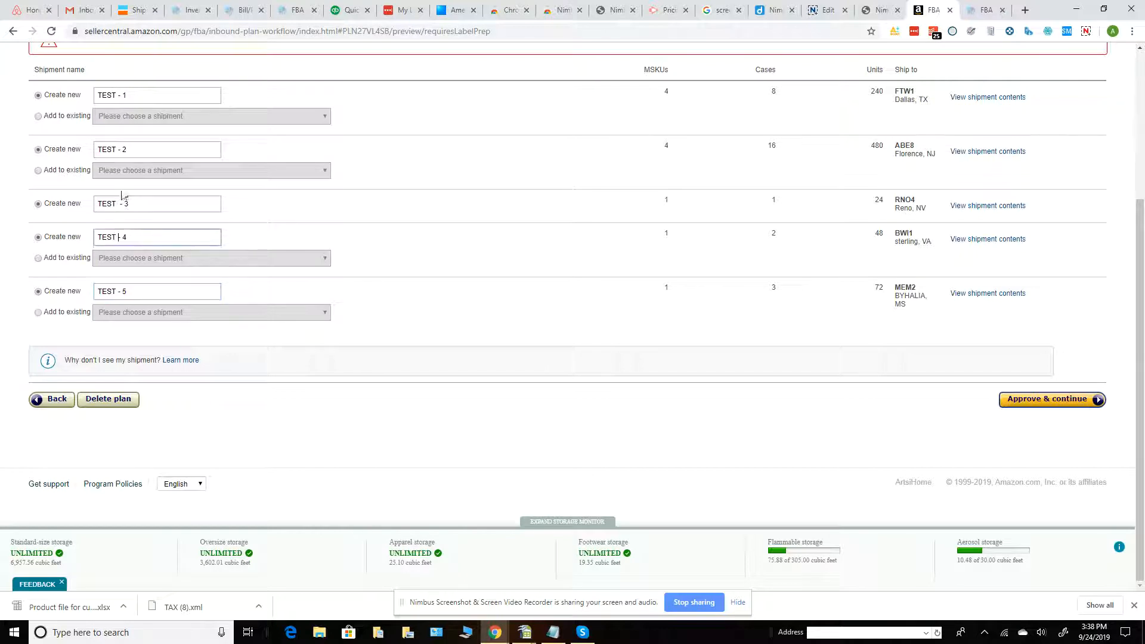
{"action": "left_click", "coordinate": [118, 204]}
{"action": "key", "text": "BackSpace"}
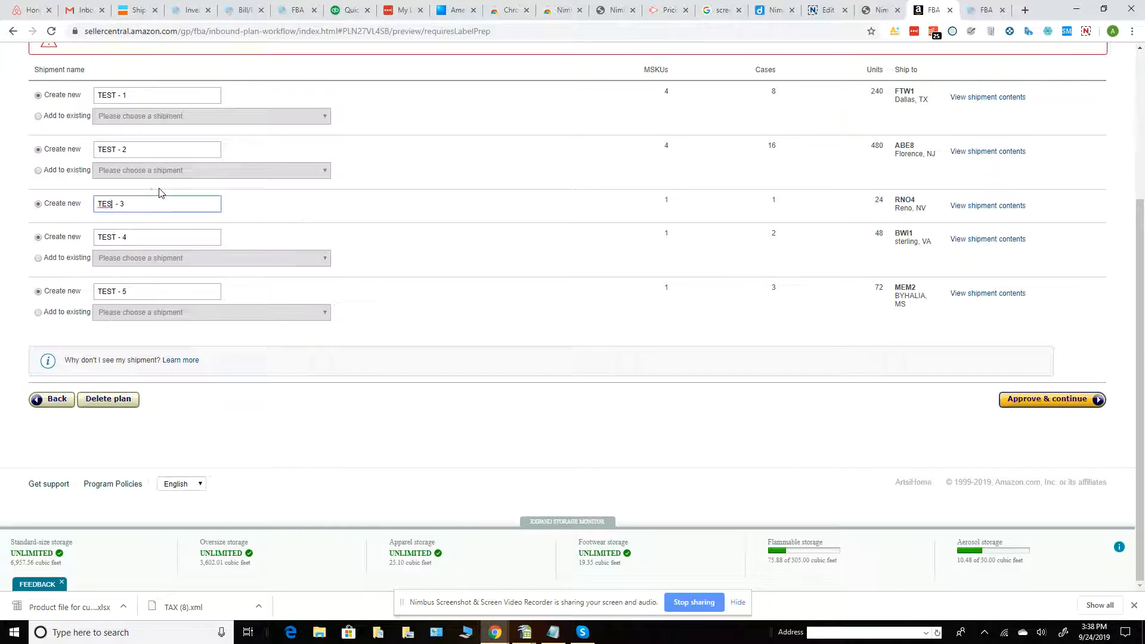
{"action": "type", "text": "T"}
{"action": "key", "text": "Delete"}
- Check the renamed shipments, and approve all five to continue to the View Shipments stage
{"action": "scroll", "coordinate": [184, 190], "scroll_direction": "up", "scroll_amount": 3}
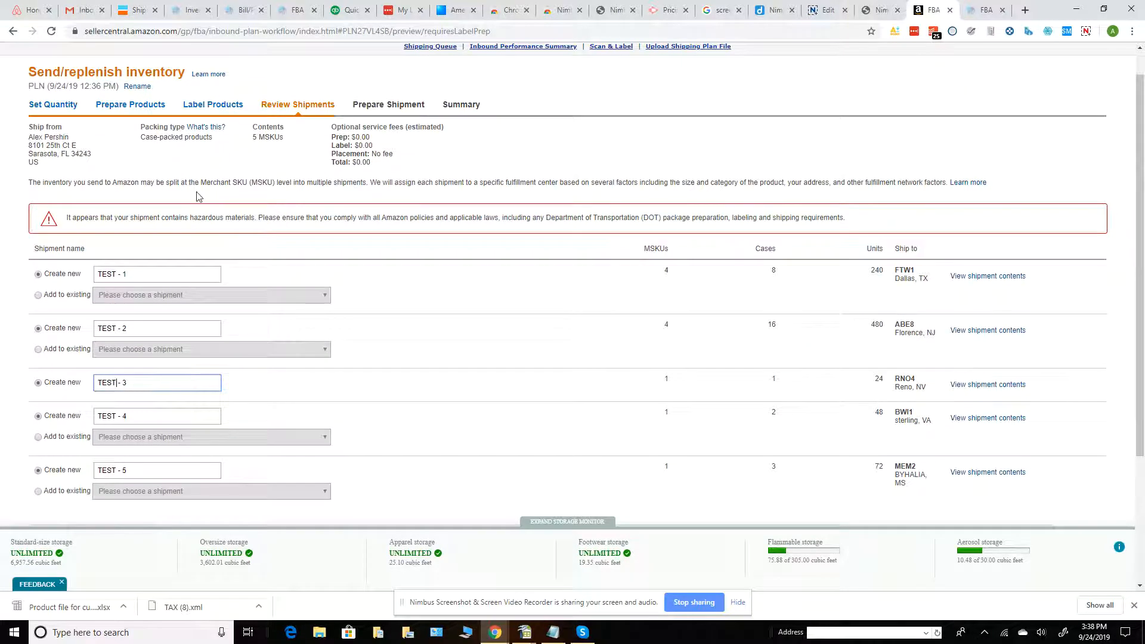
{"action": "scroll", "coordinate": [137, 234], "scroll_direction": "down", "scroll_amount": 2}
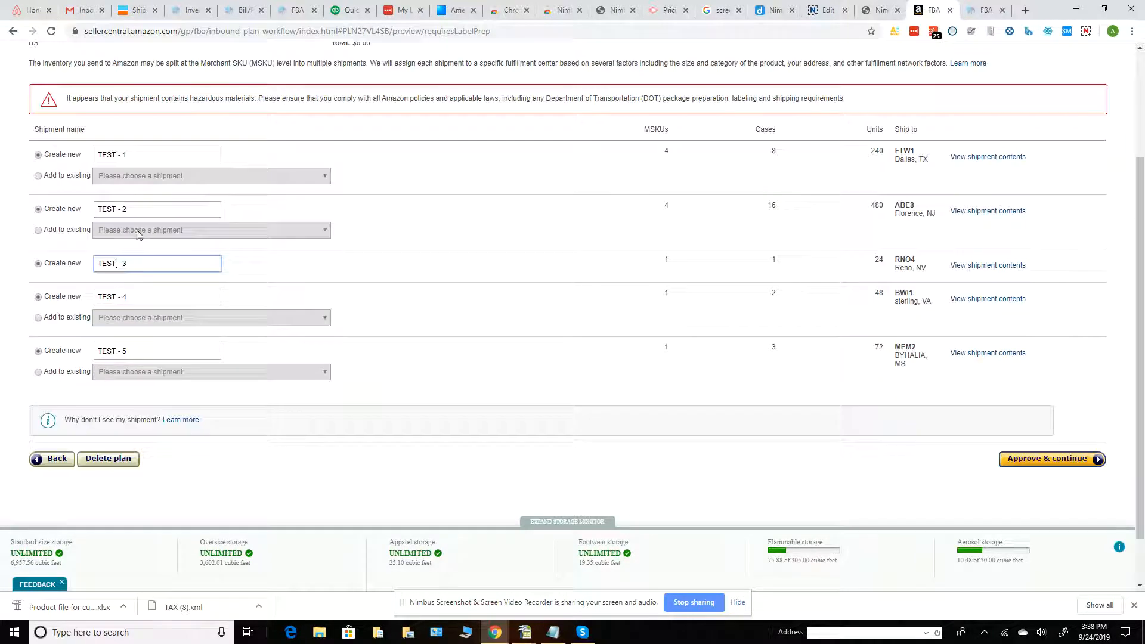
{"action": "left_click", "coordinate": [1062, 466]}
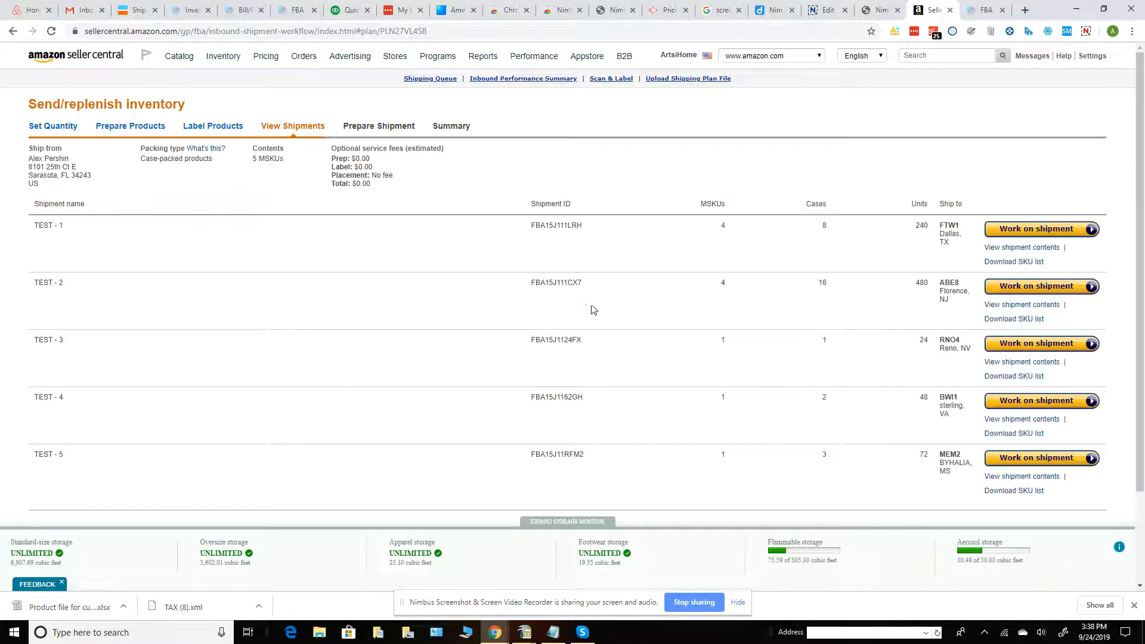
- Download the SKU list of shipment TEST - 1 and open the downloaded file
{"action": "left_click", "coordinate": [1019, 262]}
{"action": "left_click", "coordinate": [57, 607]}
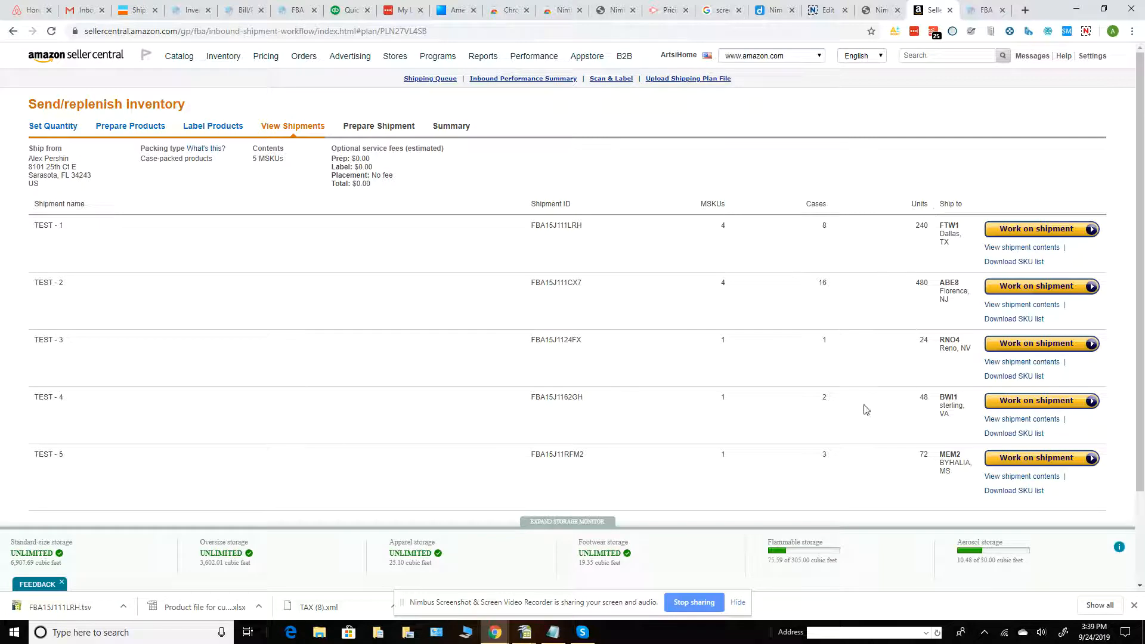
- Examine how the cases and units are split among the five TEST shipments and their destination fulfillment centers
{"action": "scroll", "coordinate": [864, 415], "scroll_direction": "down", "scroll_amount": 2}
{"action": "scroll", "coordinate": [863, 416], "scroll_direction": "up", "scroll_amount": 2}
{"action": "double_click", "coordinate": [823, 285]}
{"action": "left_click_drag", "start_coordinate": [913, 226], "coordinate": [932, 226]}
{"action": "left_click", "coordinate": [919, 341]}
{"action": "left_click_drag", "start_coordinate": [924, 285], "coordinate": [895, 296]}
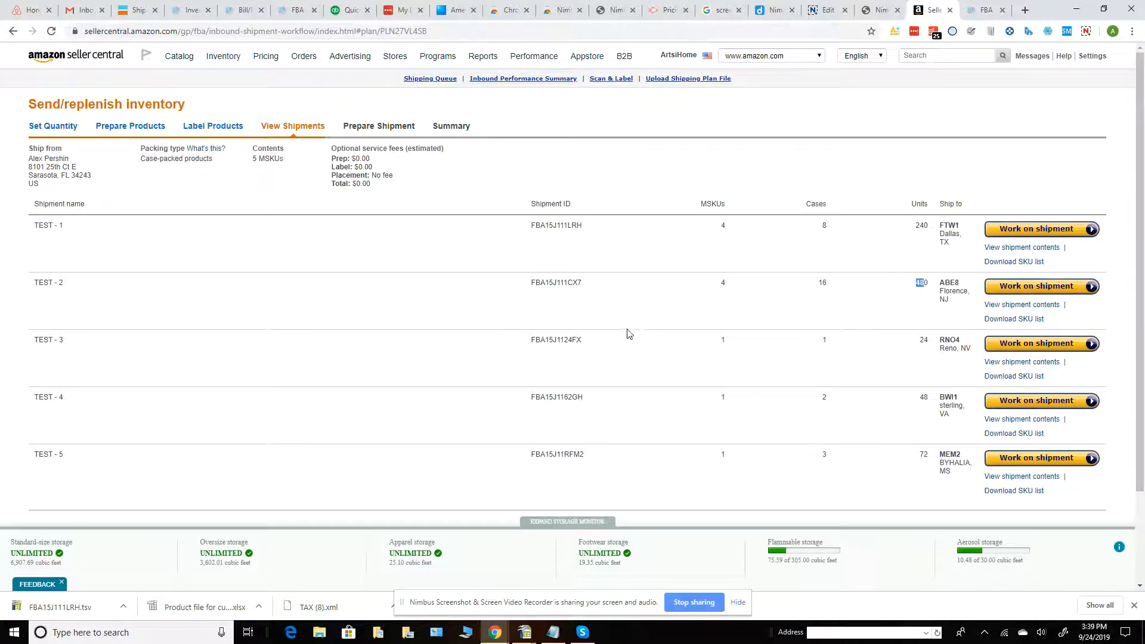
{"action": "scroll", "coordinate": [356, 329], "scroll_direction": "down", "scroll_amount": 2}
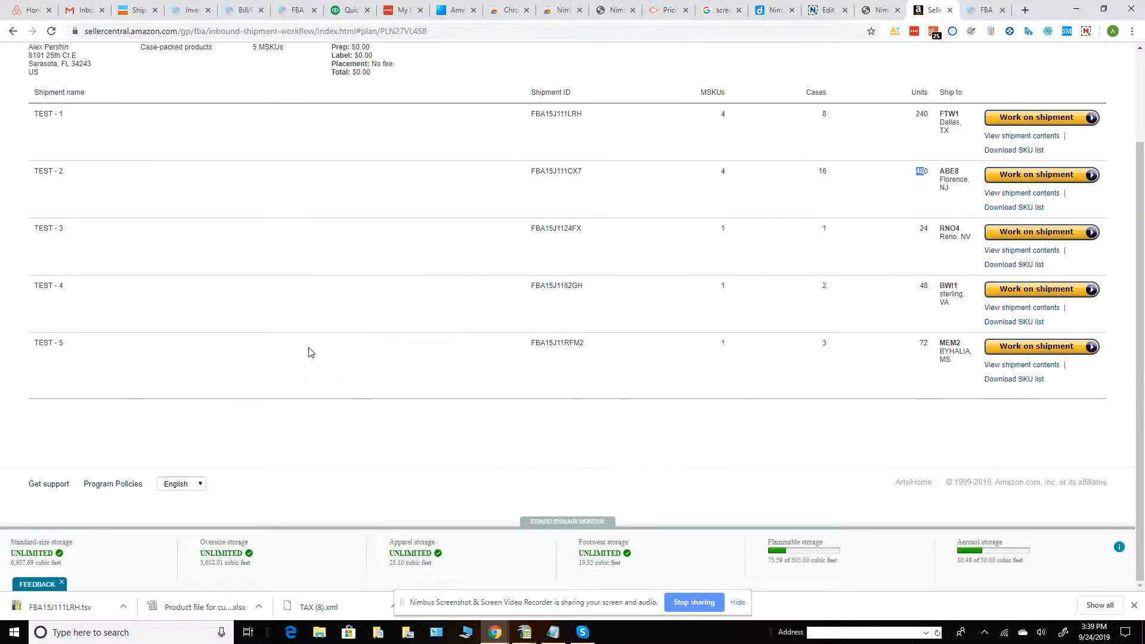
{"action": "scroll", "coordinate": [58, 226], "scroll_direction": "up", "scroll_amount": 2}
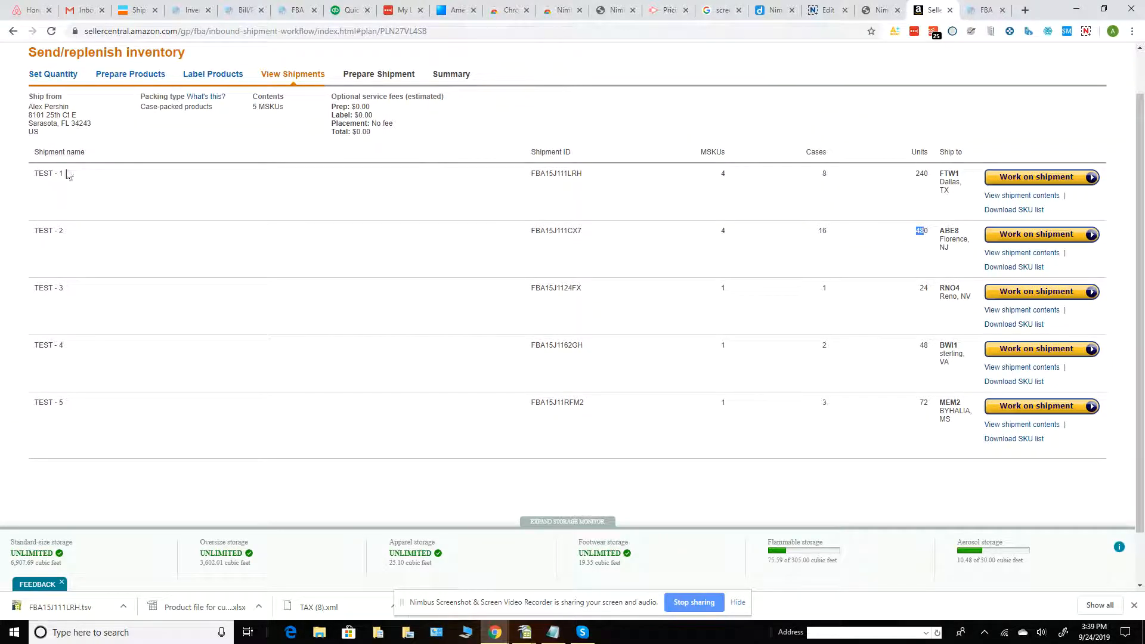
{"action": "scroll", "coordinate": [76, 239], "scroll_direction": "down", "scroll_amount": 2}
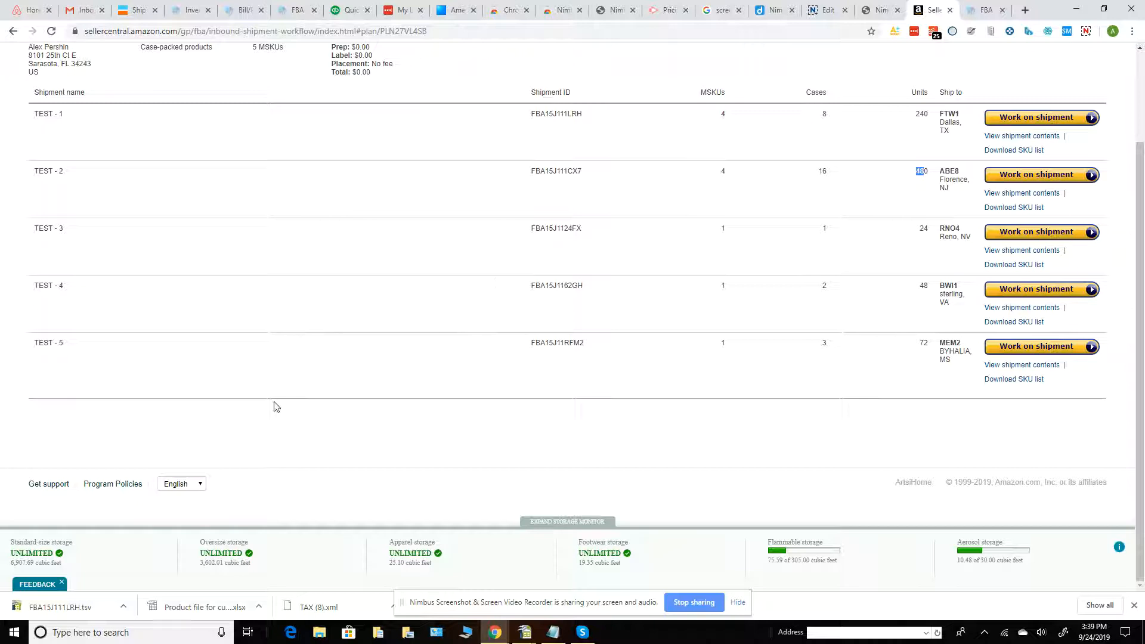
- Reopen the downloaded SKU list, and expand the shipment contents of TEST - 1 and TEST - 2
{"action": "left_click", "coordinate": [103, 608]}
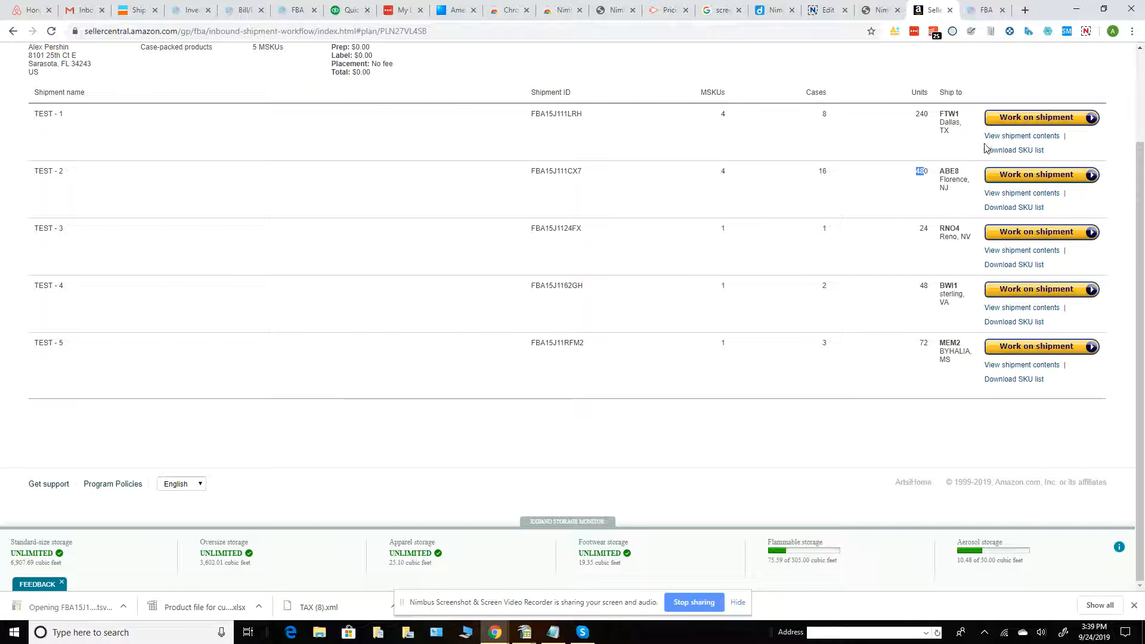
{"action": "left_click", "coordinate": [1008, 136]}
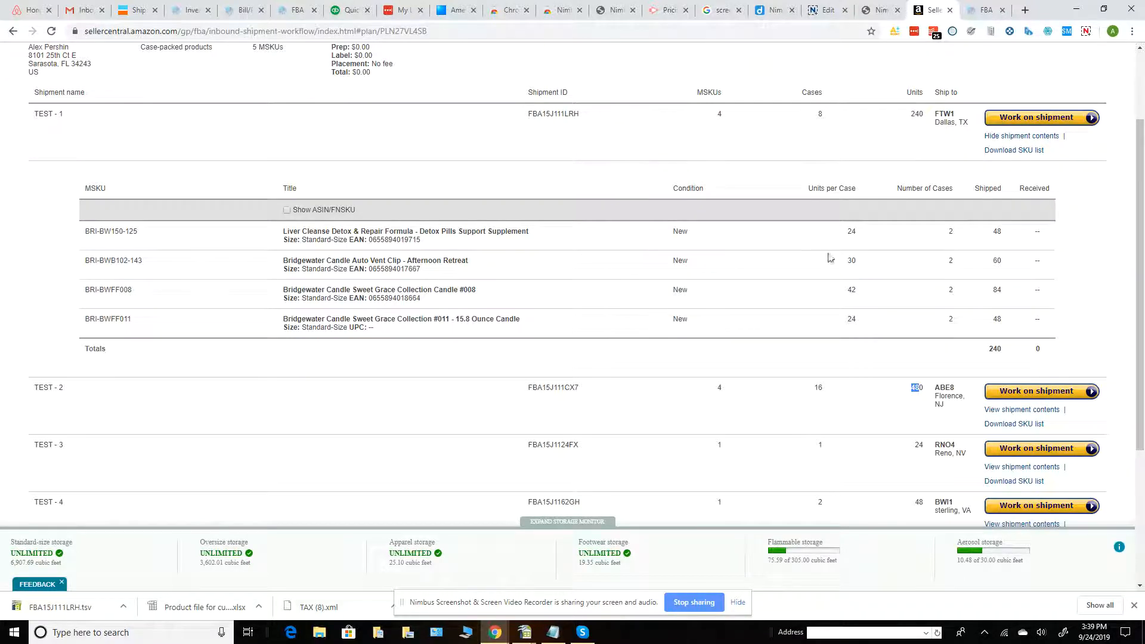
{"action": "left_click", "coordinate": [995, 411]}
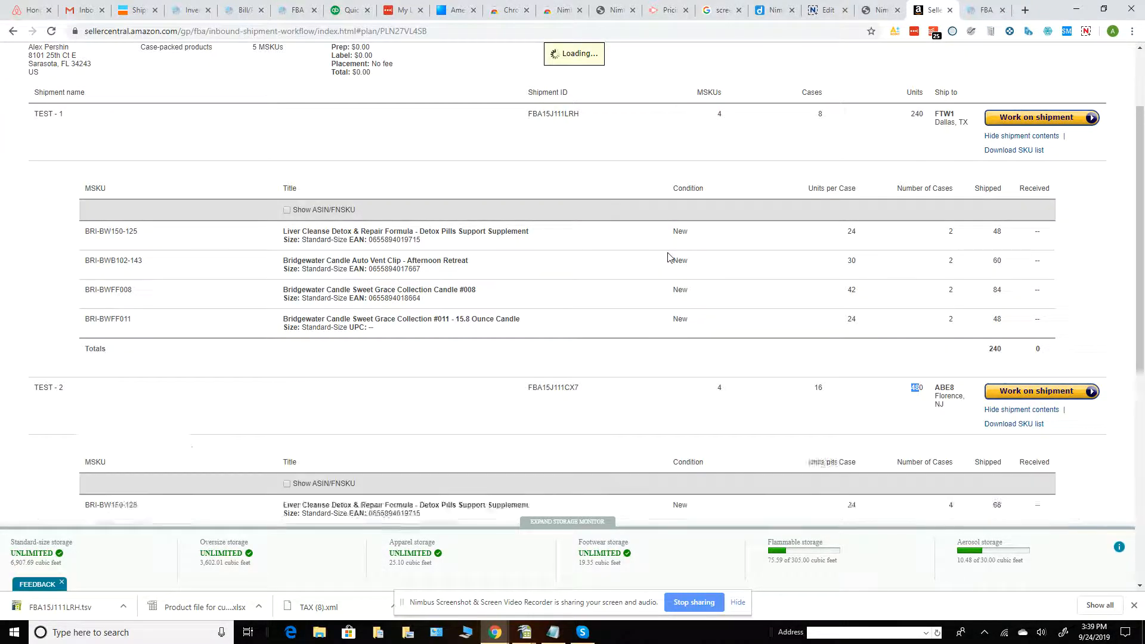
{"action": "scroll", "coordinate": [670, 257], "scroll_direction": "down", "scroll_amount": 4}
{"action": "scroll", "coordinate": [669, 260], "scroll_direction": "up", "scroll_amount": 2}
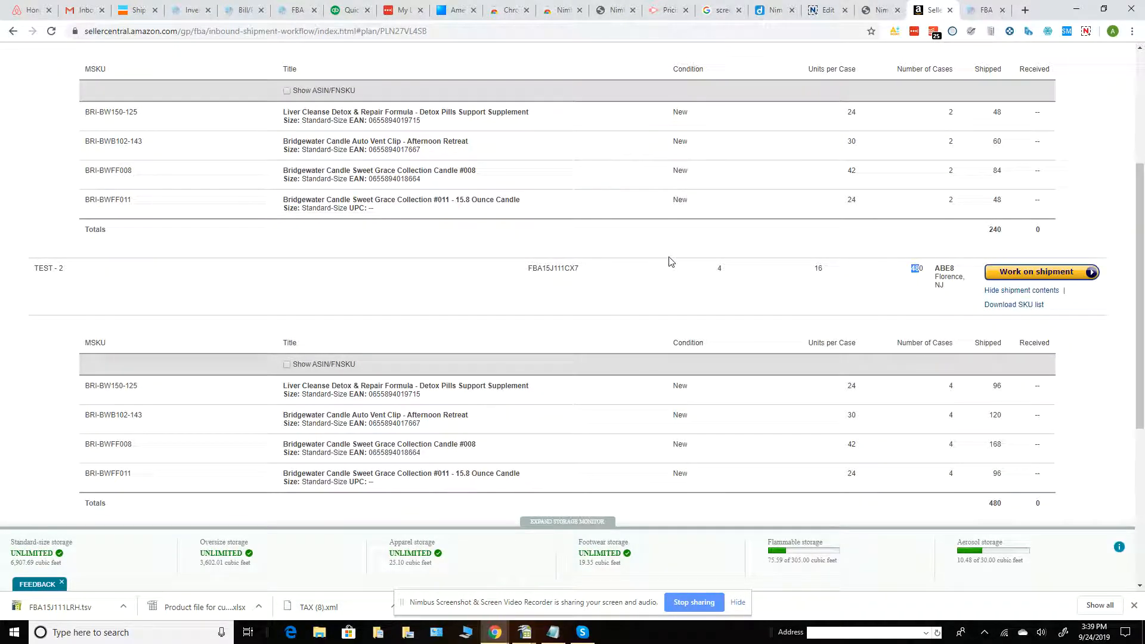
{"action": "scroll", "coordinate": [669, 261], "scroll_direction": "down", "scroll_amount": 2}
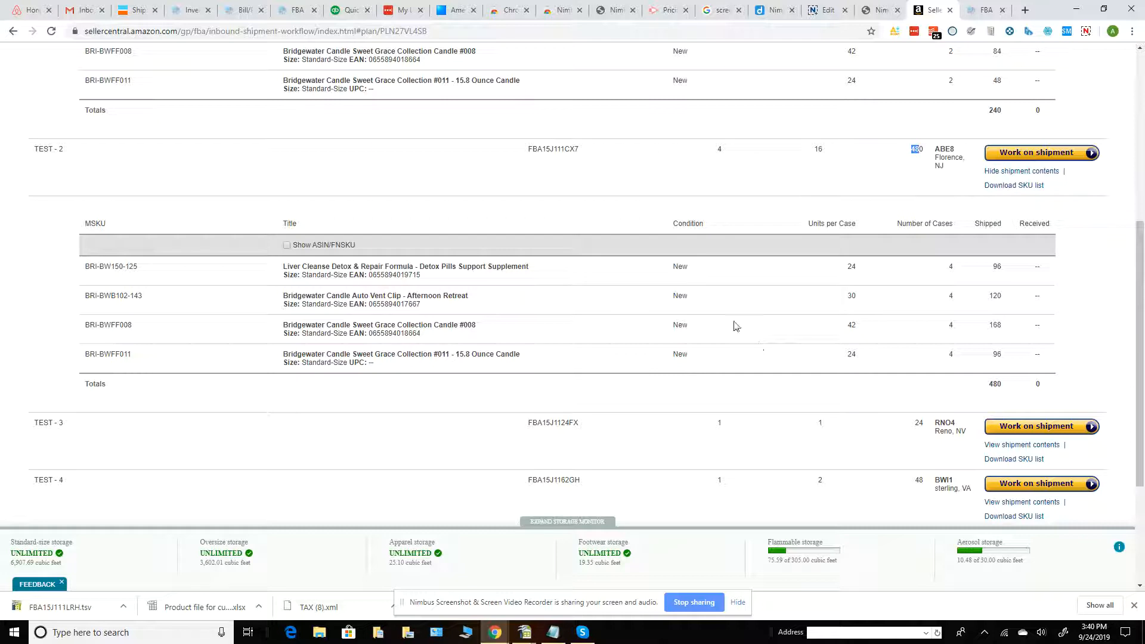
- Compare the MSKUs, product titles and case quantities in TEST - 1 and TEST - 2, along with their shipment IDs
{"action": "left_click_drag", "start_coordinate": [90, 266], "coordinate": [134, 267]}
{"action": "scroll", "coordinate": [225, 251], "scroll_direction": "up", "scroll_amount": 5}
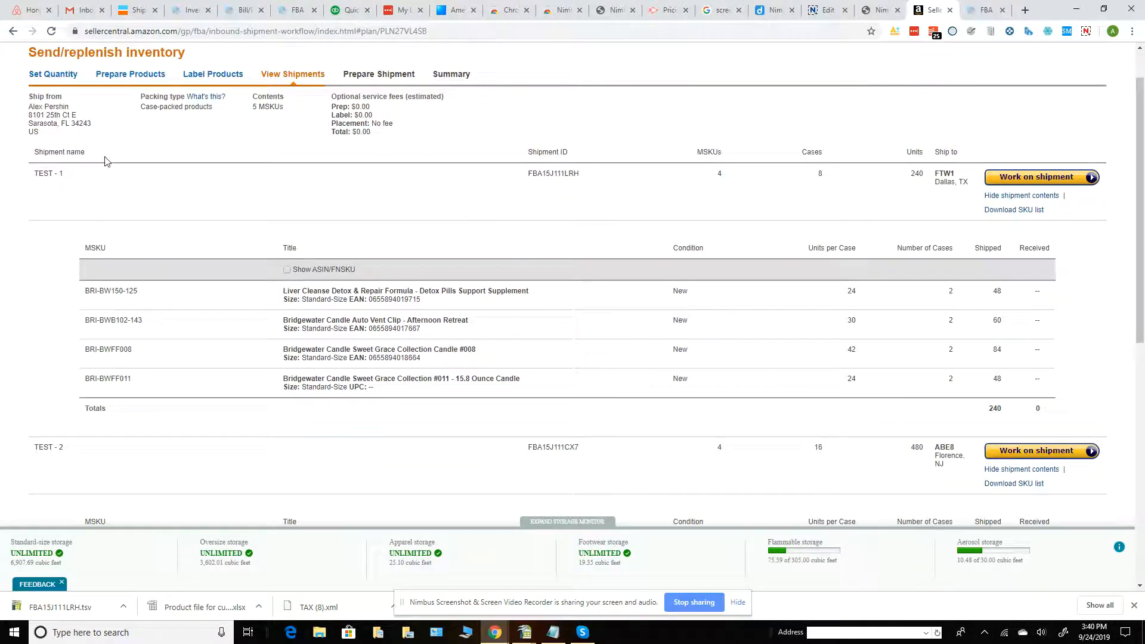
{"action": "left_click_drag", "start_coordinate": [564, 174], "coordinate": [590, 154]}
{"action": "scroll", "coordinate": [595, 223], "scroll_direction": "down", "scroll_amount": 5}
{"action": "scroll", "coordinate": [533, 232], "scroll_direction": "down", "scroll_amount": 1}
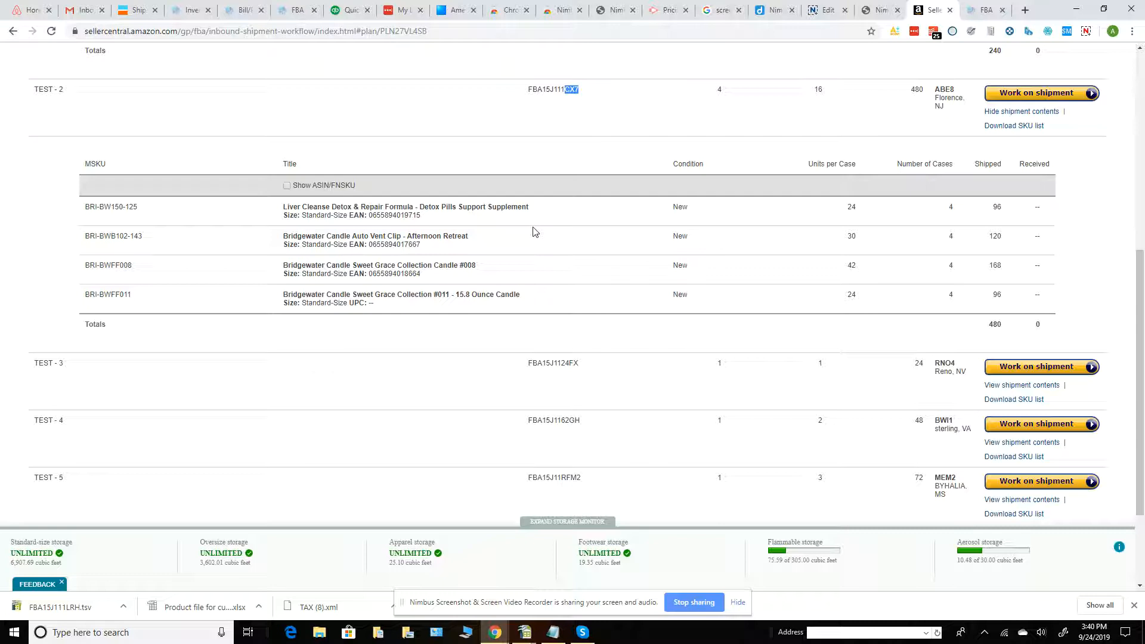
{"action": "scroll", "coordinate": [535, 232], "scroll_direction": "up", "scroll_amount": 6}
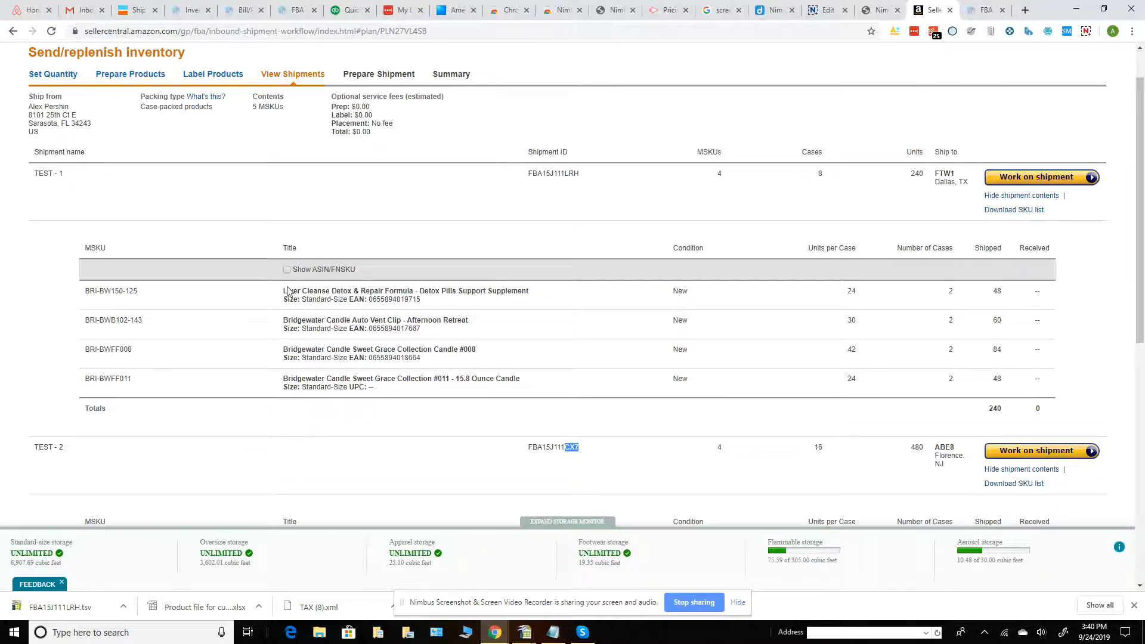
{"action": "left_click_drag", "start_coordinate": [283, 291], "coordinate": [489, 305]}
{"action": "scroll", "coordinate": [489, 306], "scroll_direction": "down", "scroll_amount": 2}
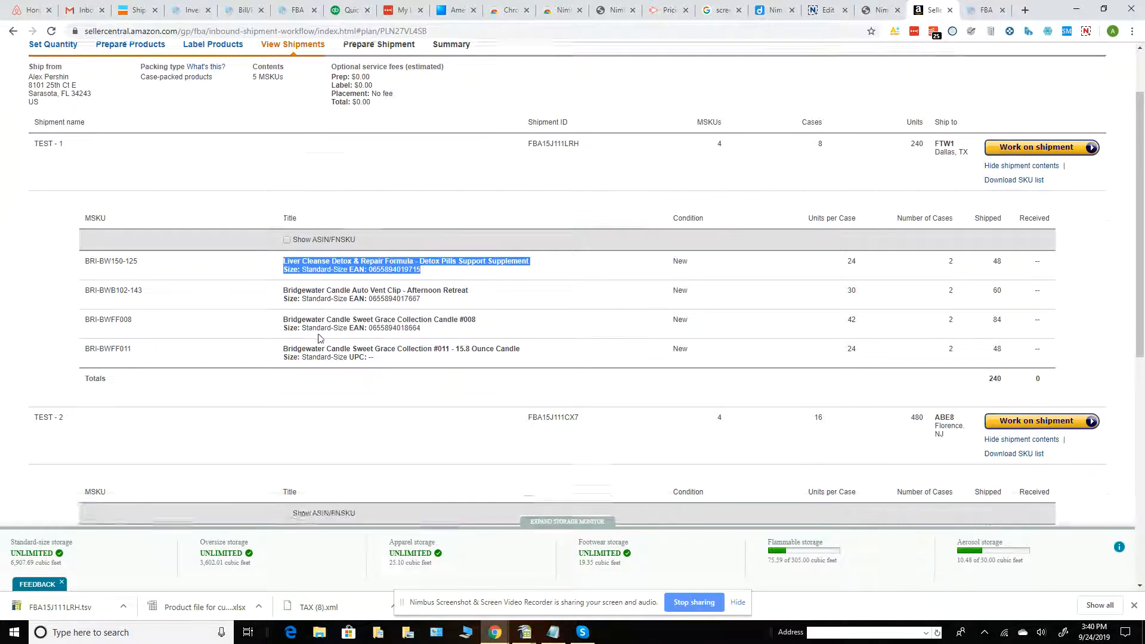
{"action": "left_click_drag", "start_coordinate": [85, 446], "coordinate": [143, 449]}
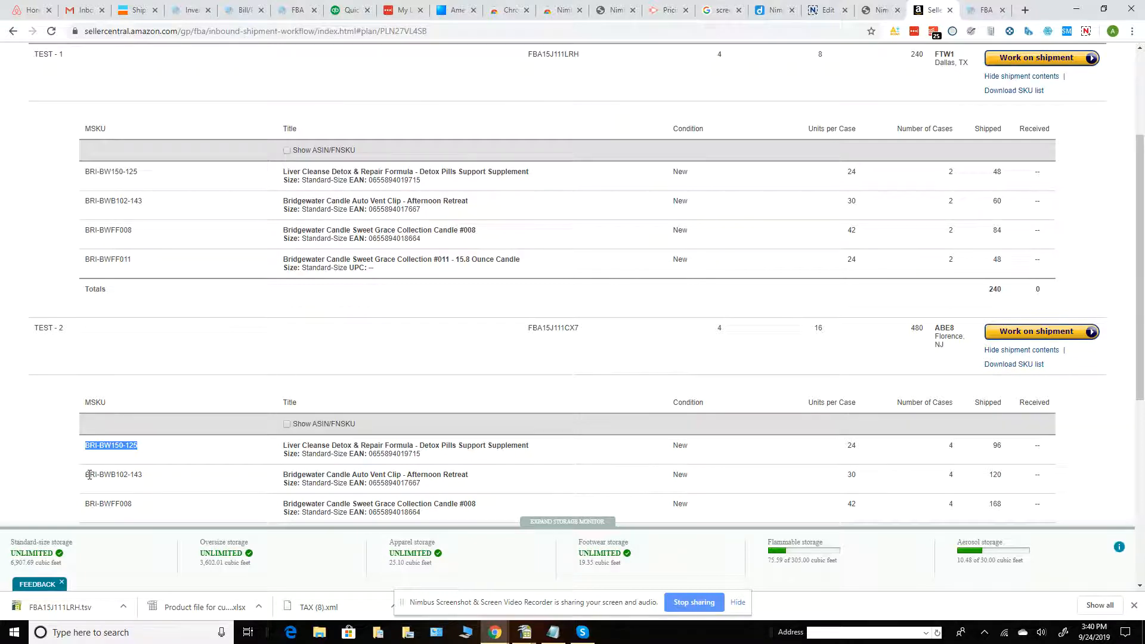
{"action": "scroll", "coordinate": [89, 475], "scroll_direction": "down", "scroll_amount": 1}
{"action": "left_click_drag", "start_coordinate": [90, 473], "coordinate": [134, 475]}
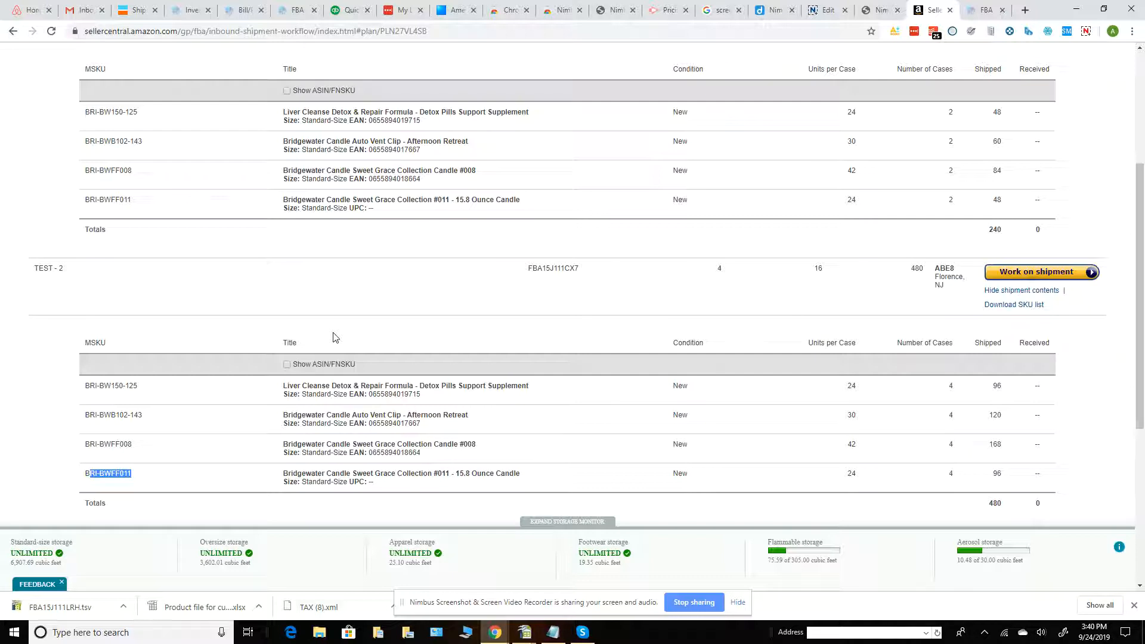
{"action": "scroll", "coordinate": [330, 333], "scroll_direction": "up", "scroll_amount": 3}
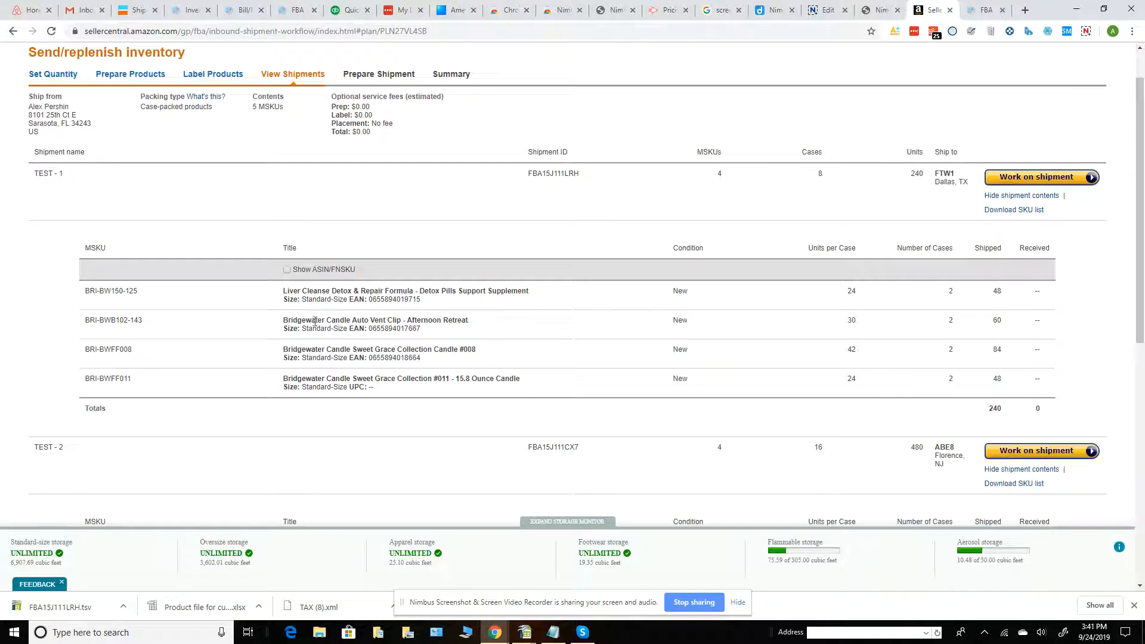
{"action": "scroll", "coordinate": [306, 319], "scroll_direction": "down", "scroll_amount": 8}
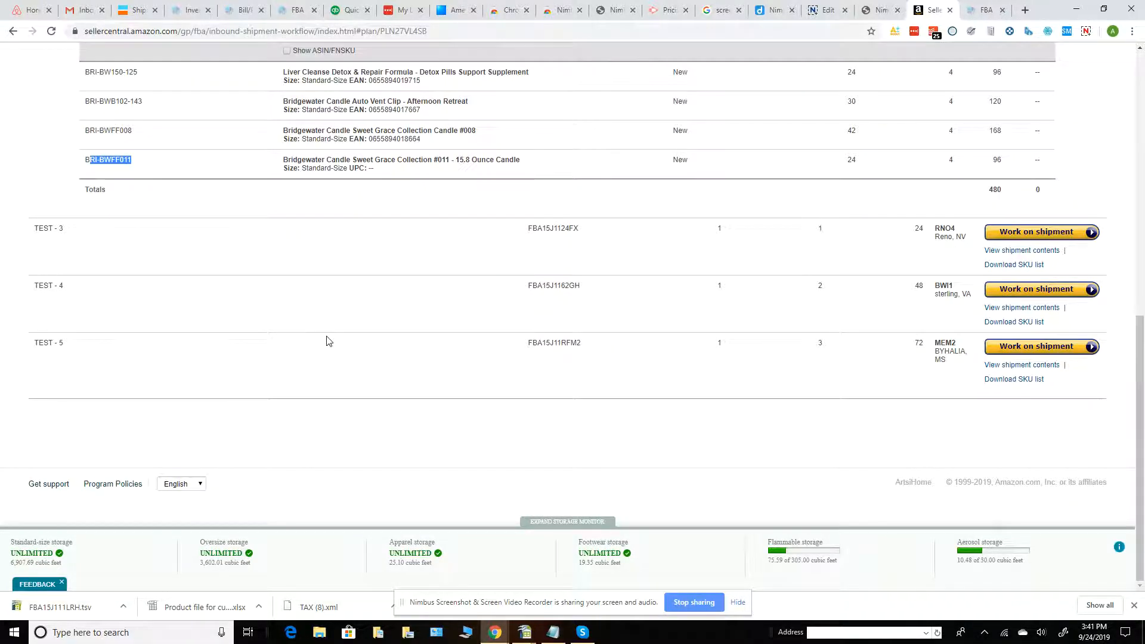
{"action": "scroll", "coordinate": [326, 340], "scroll_direction": "up", "scroll_amount": 7}
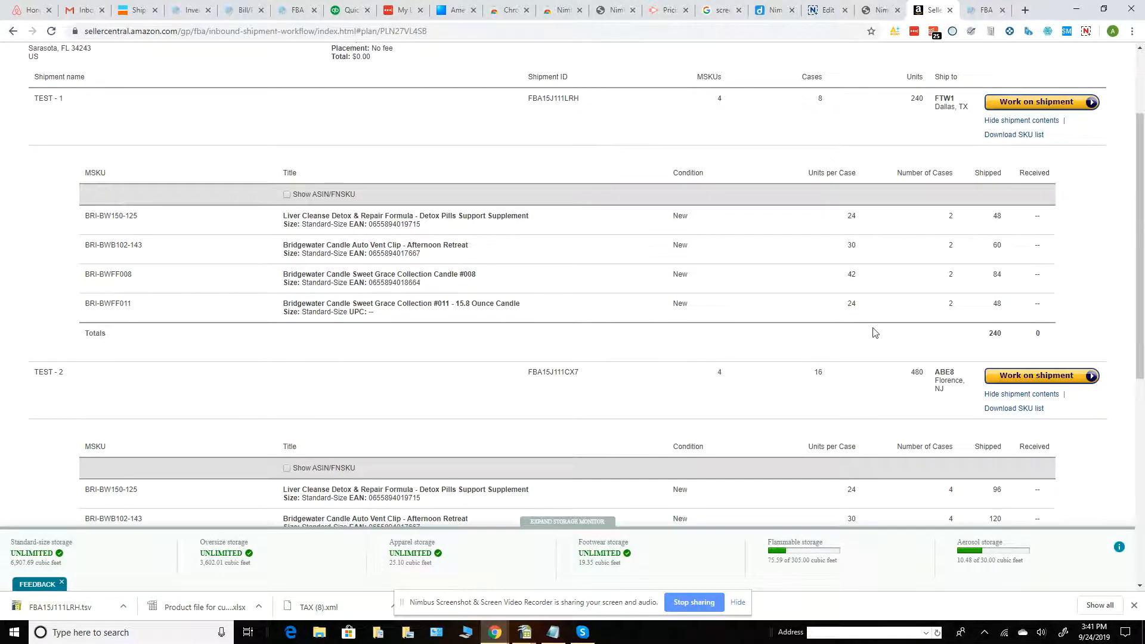
- Start working on shipment TEST - 1 and look through its shipping service, packing, charges and label sections
{"action": "left_click", "coordinate": [1017, 104]}
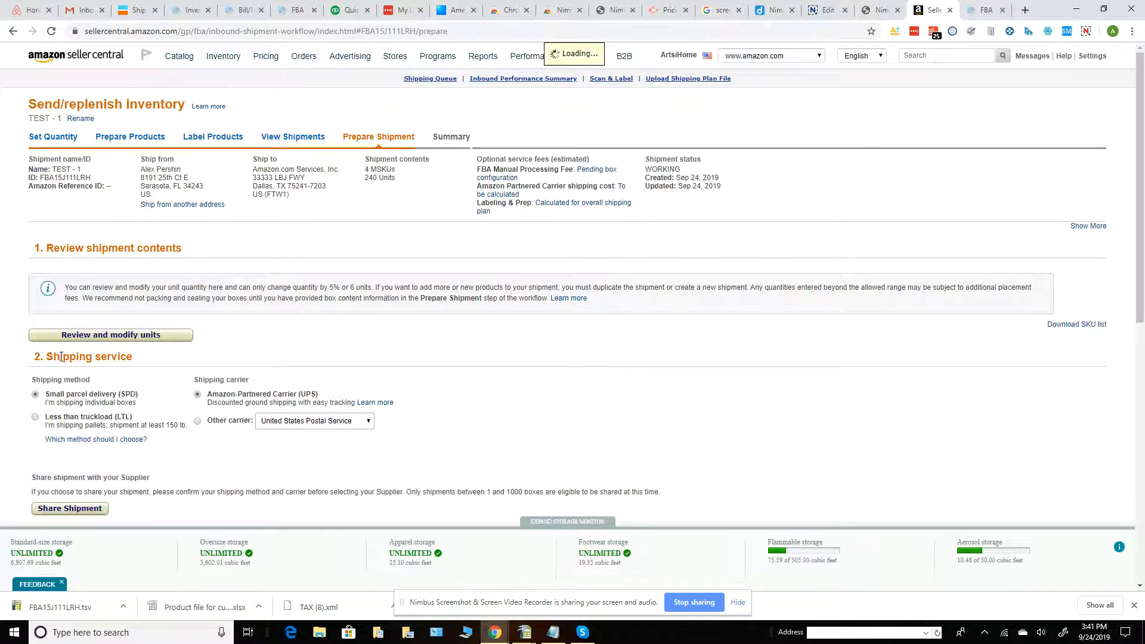
{"action": "scroll", "coordinate": [385, 395], "scroll_direction": "down", "scroll_amount": 2}
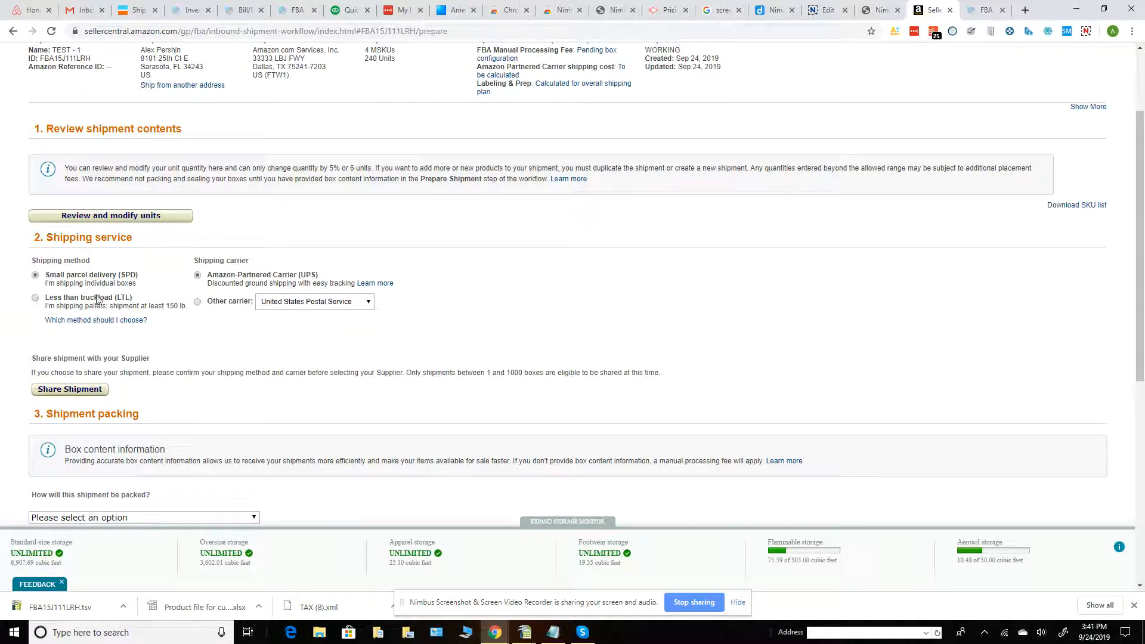
{"action": "scroll", "coordinate": [217, 342], "scroll_direction": "down", "scroll_amount": 5}
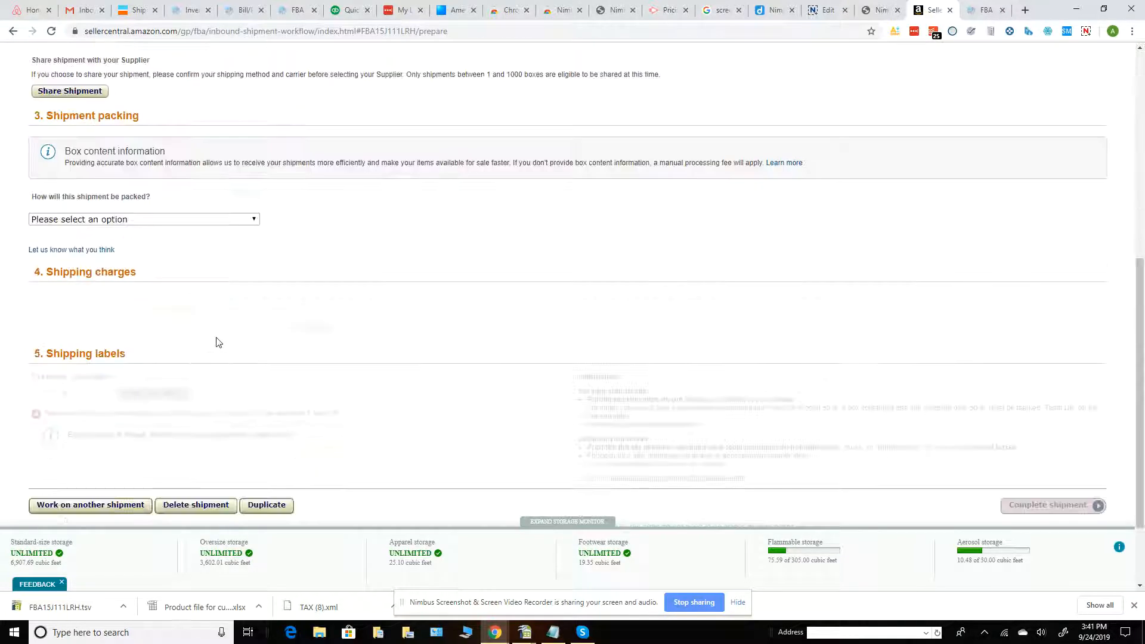
- Set the shipment packing to "More than one SKU per box (total 15 boxes or less)", using the web form with 12 boxes
{"action": "left_click", "coordinate": [221, 219]}
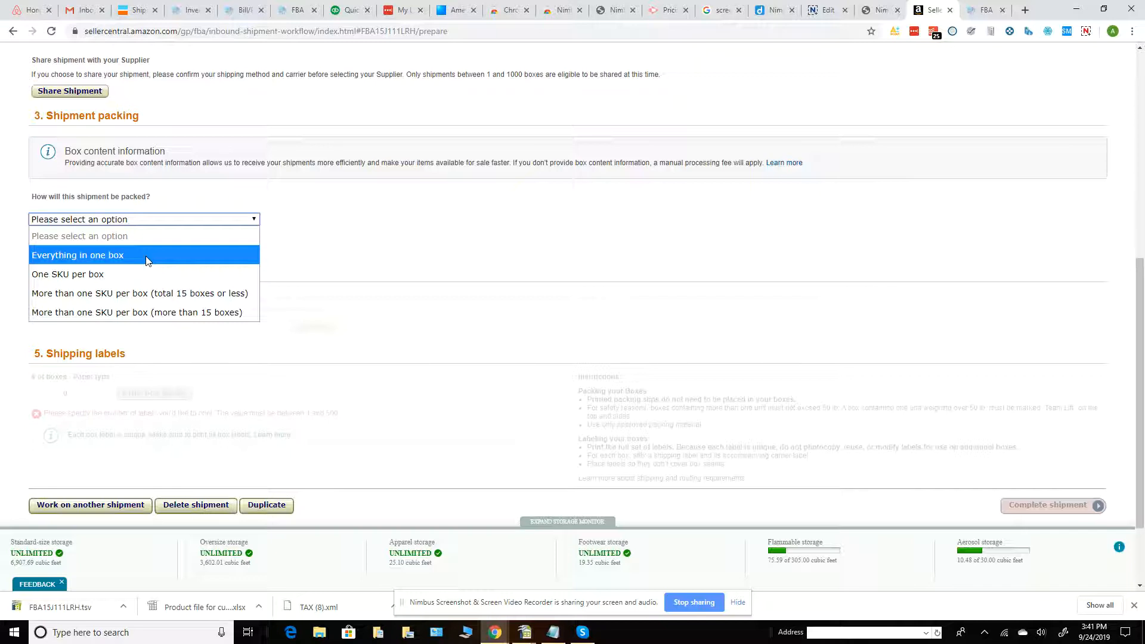
{"action": "left_click", "coordinate": [140, 293]}
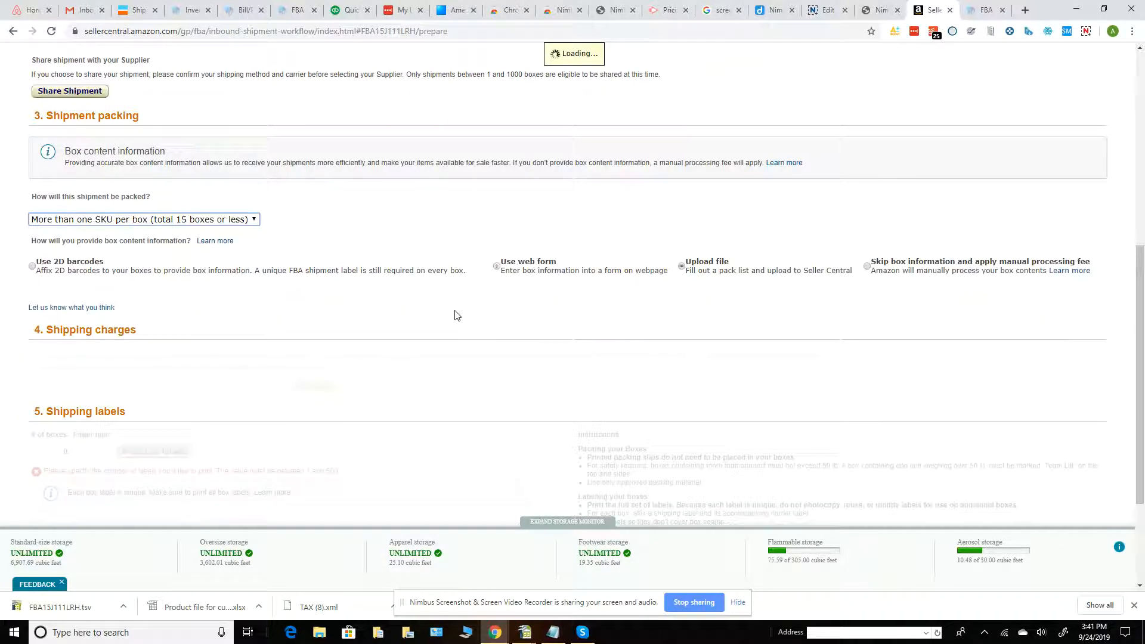
{"action": "scroll", "coordinate": [455, 314], "scroll_direction": "down", "scroll_amount": 2}
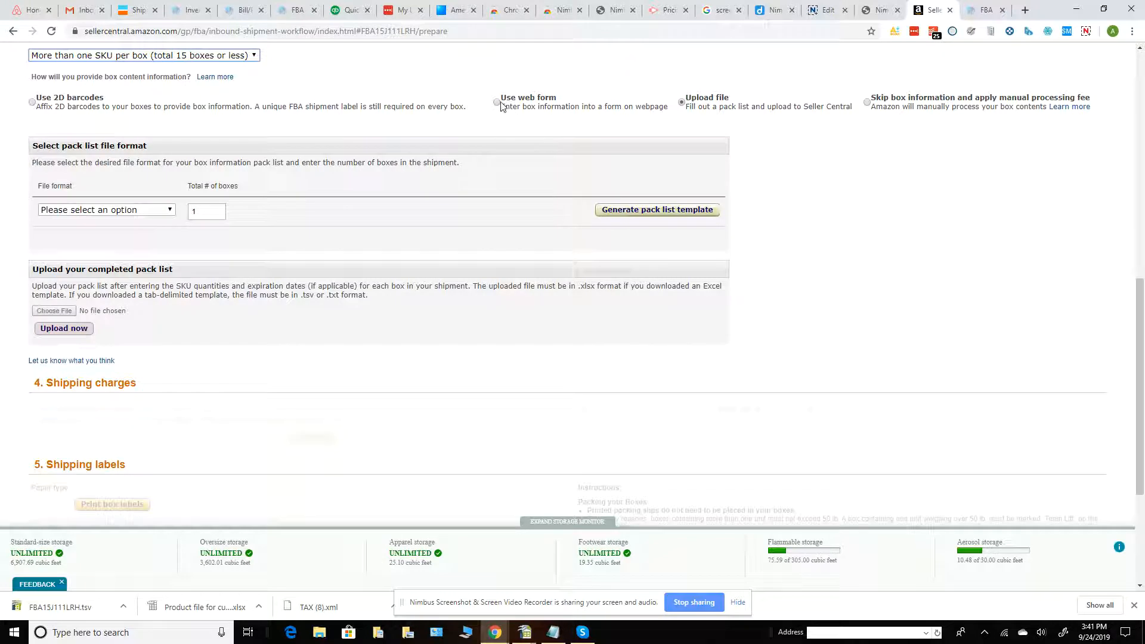
{"action": "left_click", "coordinate": [498, 102]}
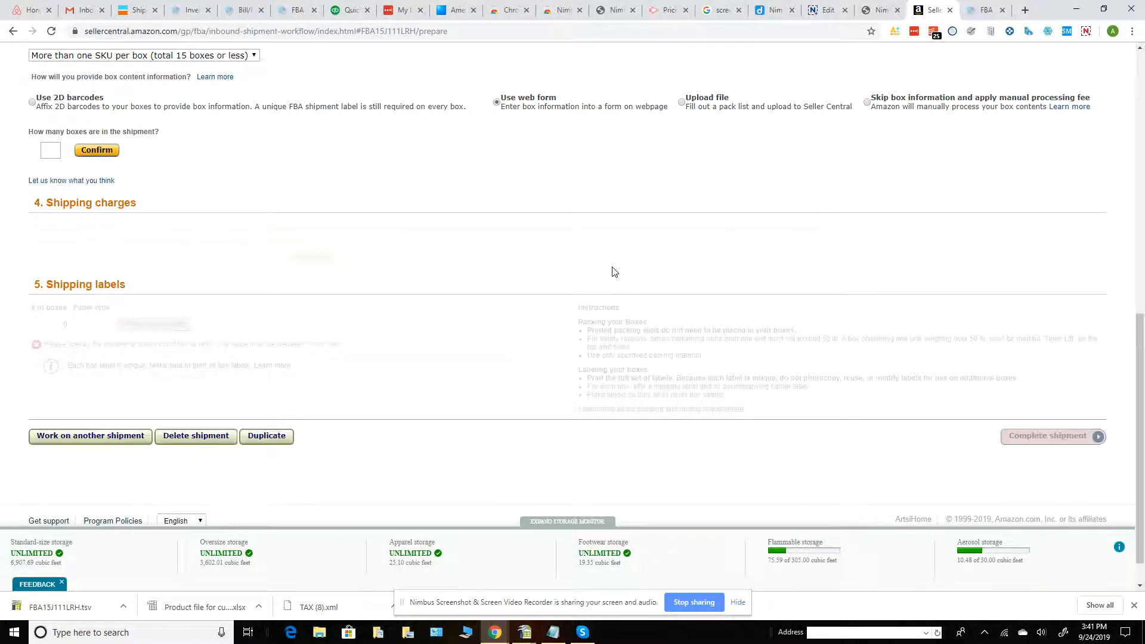
{"action": "left_click", "coordinate": [53, 151]}
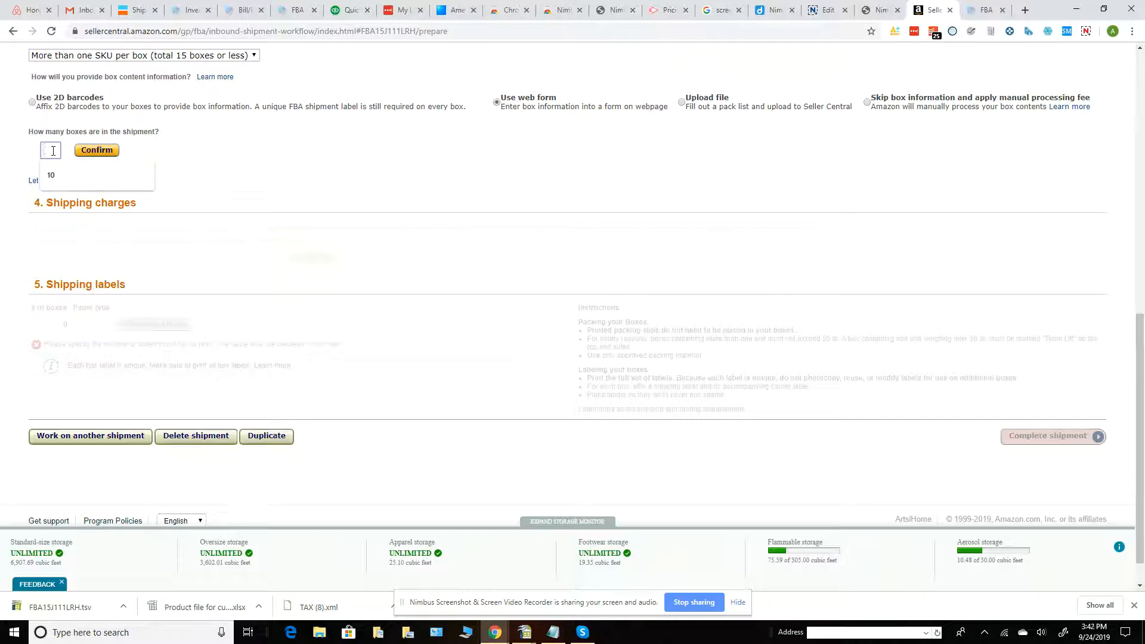
{"action": "type", "text": "12"}
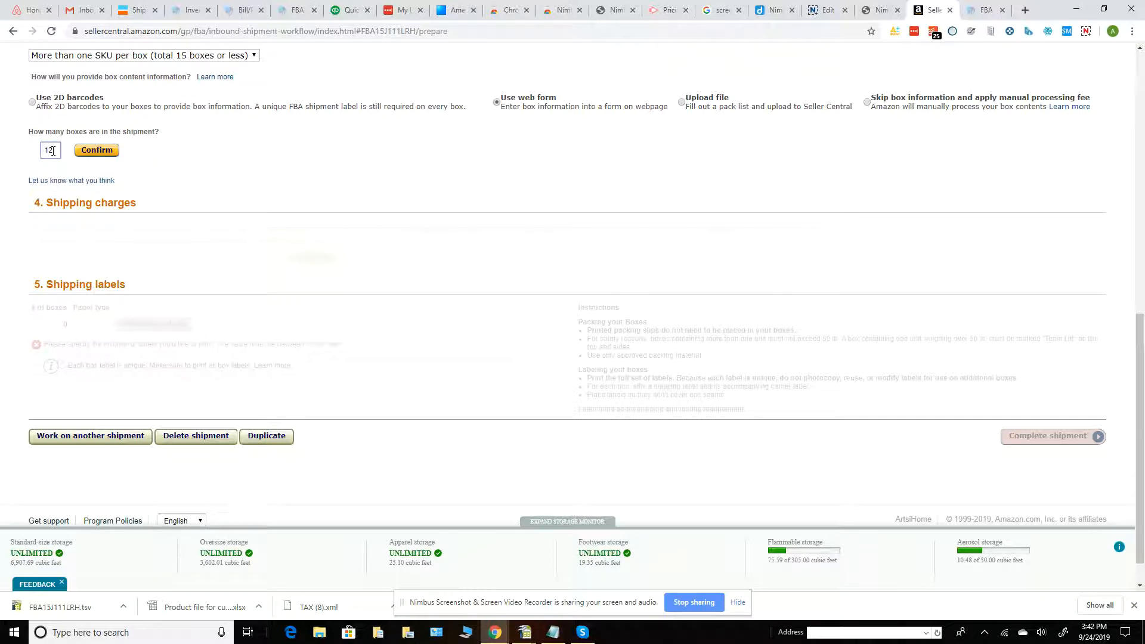
{"action": "left_click", "coordinate": [95, 150]}
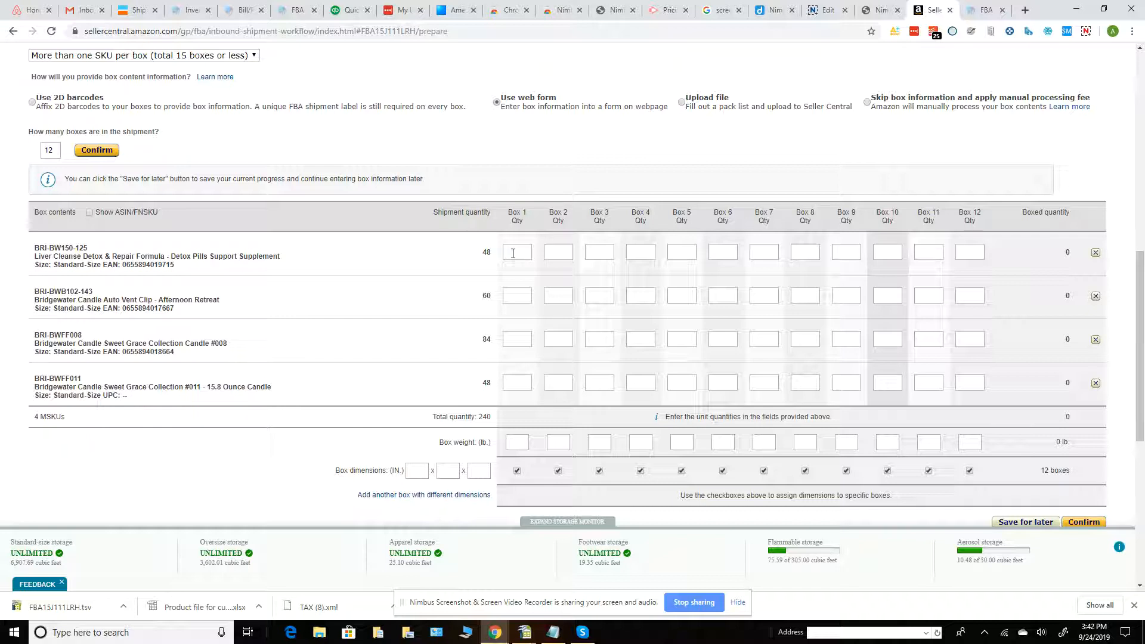
- Assign 12 units each of BRI-BW150-125 to Box 1, BRI-BWB102-143 to Box 2, BRI-BWFF008 to Box 3 and BRI-BWFF011 to Box 5
{"action": "left_click", "coordinate": [512, 253]}
{"action": "type", "text": "12"}
{"action": "left_click", "coordinate": [562, 299]}
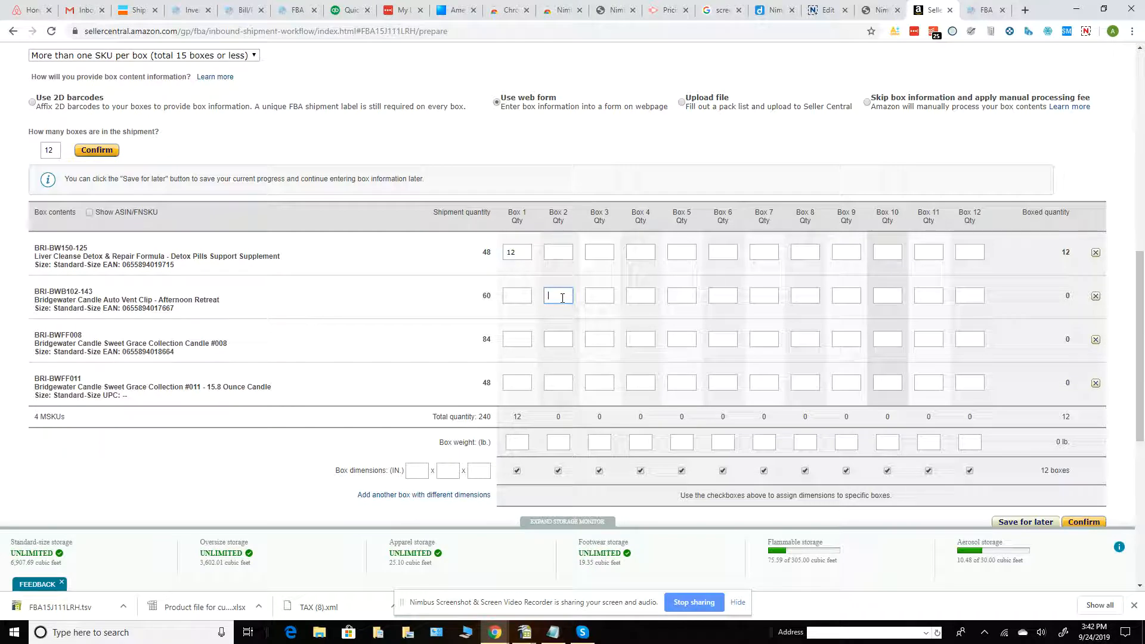
{"action": "type", "text": "12"}
{"action": "left_click", "coordinate": [595, 336]}
{"action": "type", "text": "12"}
{"action": "left_click", "coordinate": [689, 383]}
{"action": "type", "text": "12"}
- Assign 12 units each of BRI-BWB102-143 and BRI-BWFF008 to Box 7, and of BRI-BWB102-143 and BRI-BW150-125 to Box 9
{"action": "left_click", "coordinate": [762, 296]}
{"action": "type", "text": "12"}
{"action": "left_click", "coordinate": [764, 340]}
{"action": "type", "text": "12"}
{"action": "left_click", "coordinate": [831, 297]}
{"action": "type", "text": "12"}
{"action": "left_click", "coordinate": [845, 251]}
{"action": "type", "text": "12"}
- Assign 12 units each of BRI-BWB102-143 to Box 11, BRI-BWFF008 and BRI-BW150-125 to Box 10, and BRI-BWFF008 and BRI-BWFF011 to Box 12
{"action": "left_click", "coordinate": [928, 295]}
{"action": "type", "text": "12"}
{"action": "left_click", "coordinate": [883, 338]}
{"action": "type", "text": "12"}
{"action": "left_click", "coordinate": [888, 253]}
{"action": "type", "text": "12"}
{"action": "left_click", "coordinate": [965, 340]}
{"action": "type", "text": "12"}
{"action": "left_click", "coordinate": [969, 382]}
{"action": "type", "text": "12"}
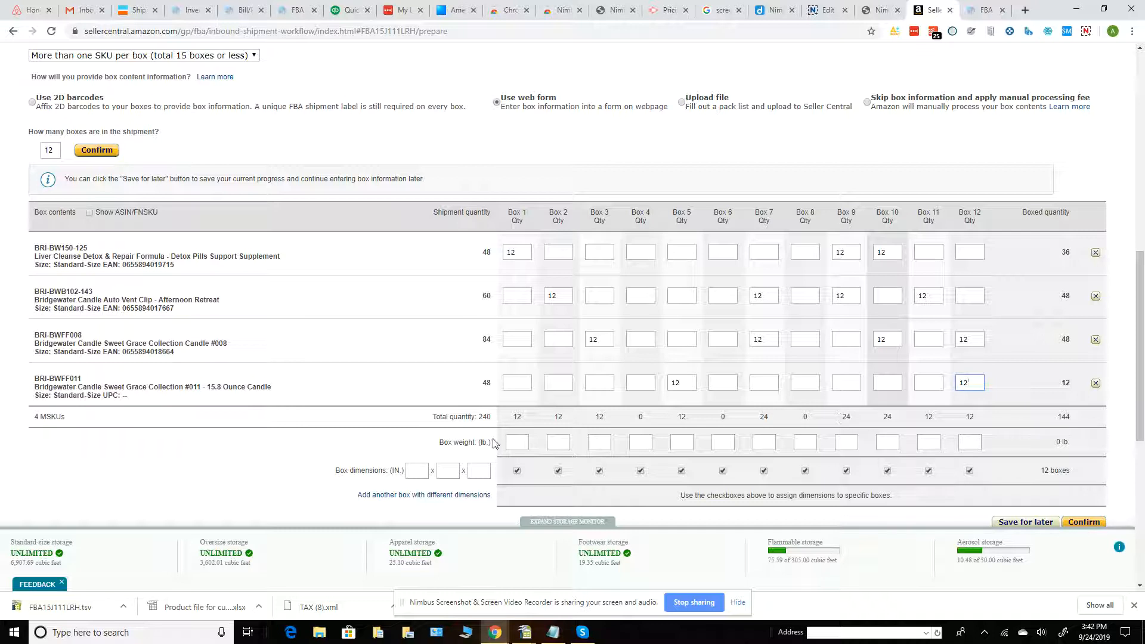
- Add four more box entries with different dimensions
{"action": "left_click", "coordinate": [405, 496]}
{"action": "scroll", "coordinate": [405, 358], "scroll_direction": "down", "scroll_amount": 5}
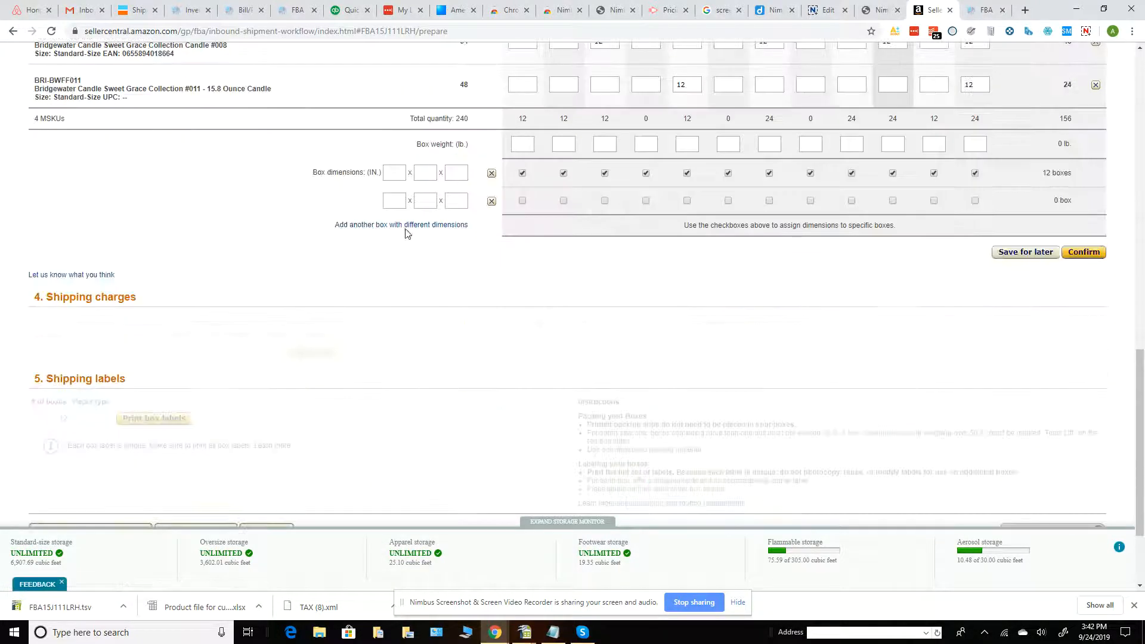
{"action": "left_click", "coordinate": [405, 227]}
{"action": "left_click", "coordinate": [401, 256]}
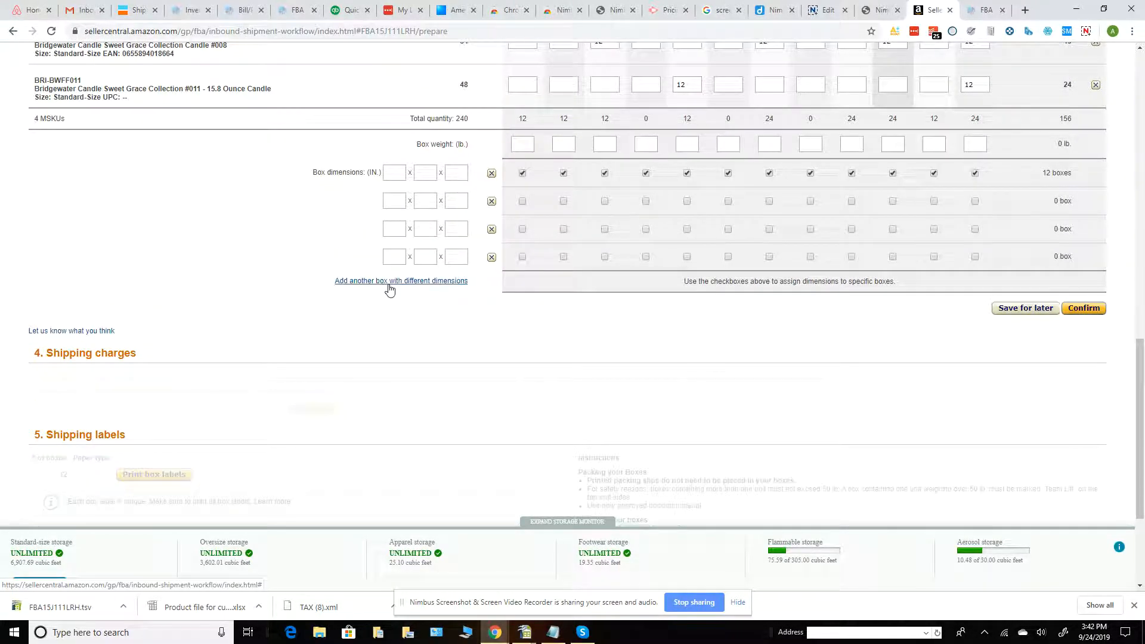
{"action": "left_click", "coordinate": [391, 283]}
- Set the first box dimensions to 14 x 6 x 10 inches
{"action": "left_click", "coordinate": [388, 177]}
{"action": "type", "text": "4"}
{"action": "key", "text": "Tab"}
{"action": "type", "text": "6"}
{"action": "key", "text": "Tab"}
{"action": "type", "text": "10"}
{"action": "key", "text": "Tab"}
{"action": "left_click", "coordinate": [393, 174]}
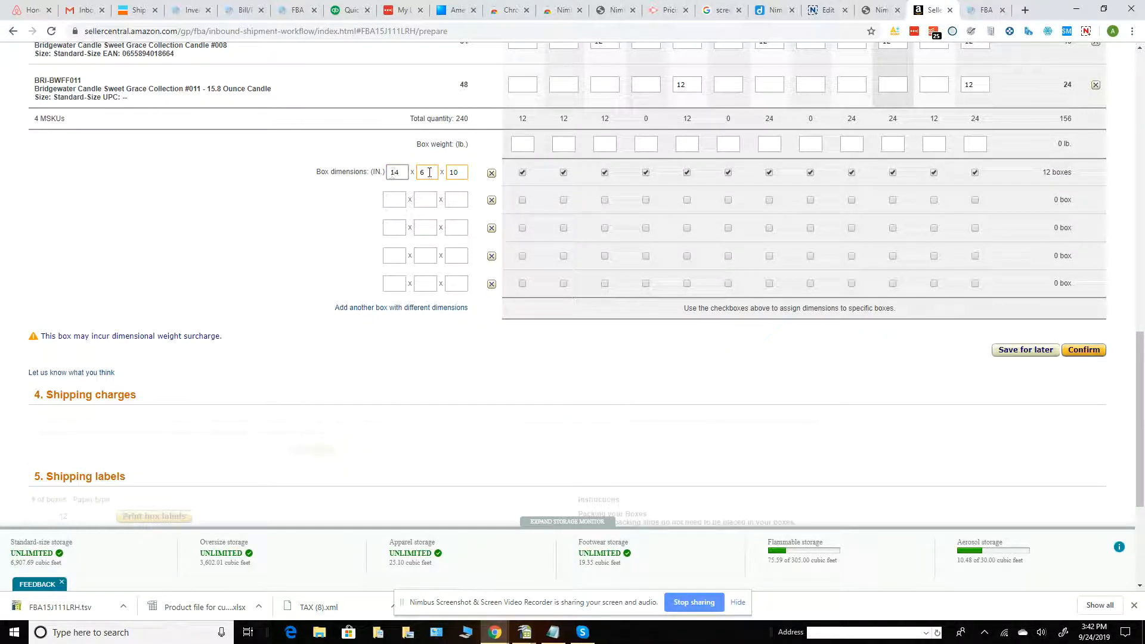
- Set the second box dimensions to 12 x 10 x 5 inches and assign them to Box 2
{"action": "left_click", "coordinate": [392, 197]}
{"action": "type", "text": "12"}
{"action": "key", "text": "Tab"}
{"action": "type", "text": "10"}
{"action": "key", "text": "Tab"}
{"action": "type", "text": "5"}
{"action": "key", "text": "Tab"}
{"action": "left_click", "coordinate": [563, 200]}
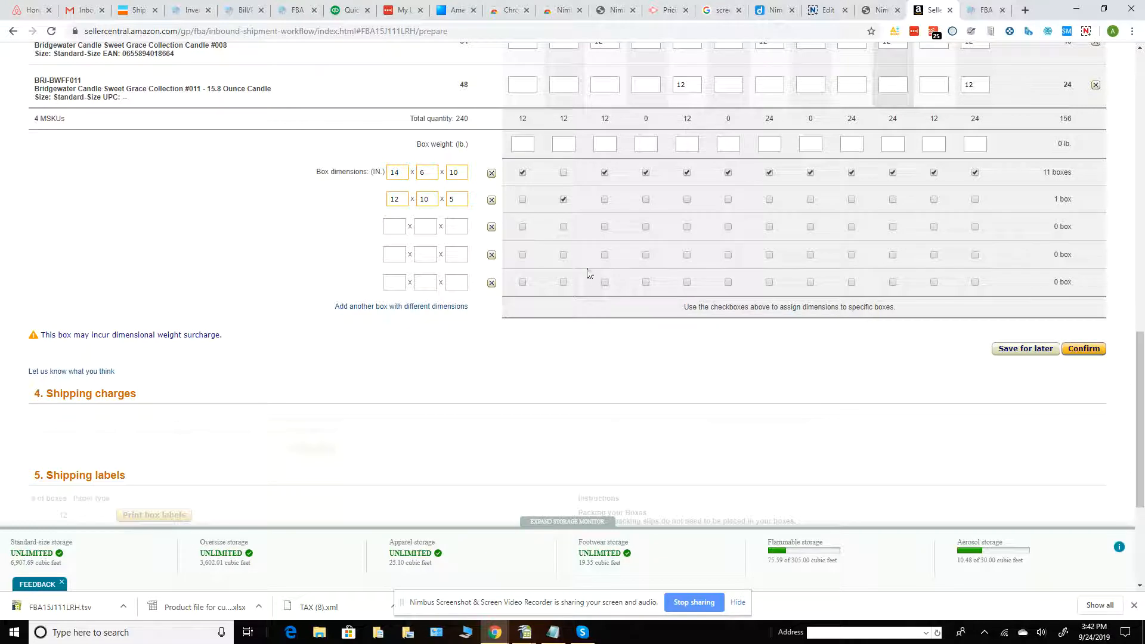
- Set the weight of Box 1 to 30 lb and Box 2 to 25 lb
{"action": "left_click", "coordinate": [518, 143]}
{"action": "type", "text": "30"}
{"action": "key", "text": "Tab"}
{"action": "type", "text": "25"}
{"action": "key", "text": "Tab"}
{"action": "scroll", "coordinate": [531, 392], "scroll_direction": "up", "scroll_amount": 4}
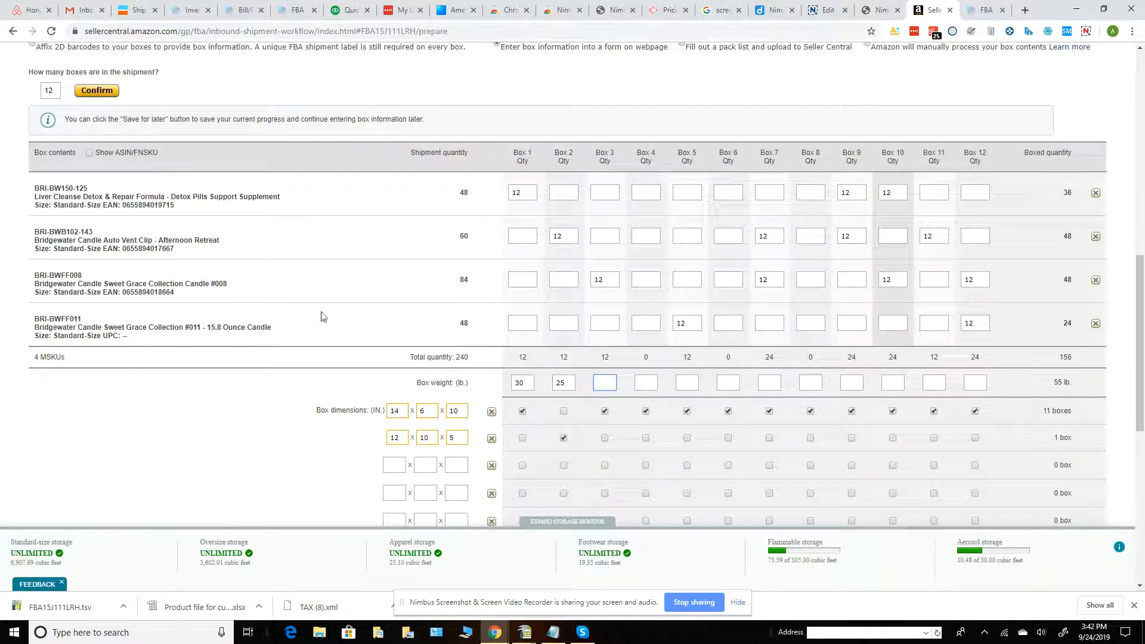
{"action": "scroll", "coordinate": [597, 307], "scroll_direction": "down", "scroll_amount": 2}
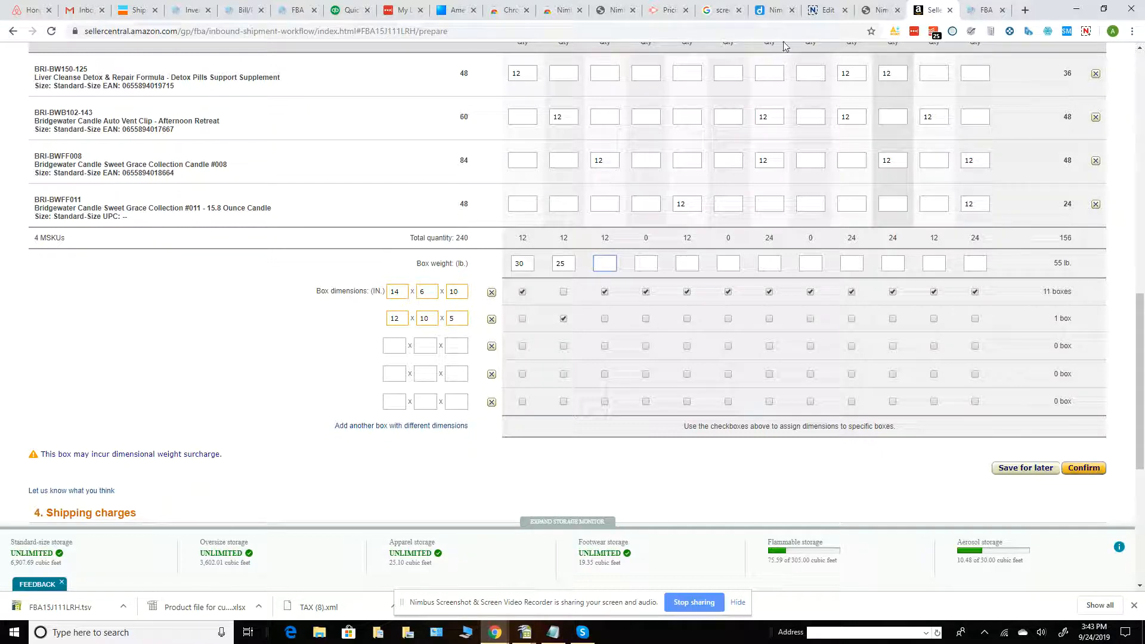
{"action": "double_click", "coordinate": [593, 161]}
{"action": "left_click", "coordinate": [604, 204]}
{"action": "scroll", "coordinate": [662, 295], "scroll_direction": "up", "scroll_amount": 2}
{"action": "scroll", "coordinate": [662, 294], "scroll_direction": "down", "scroll_amount": 3}
{"action": "scroll", "coordinate": [662, 294], "scroll_direction": "up", "scroll_amount": 3}
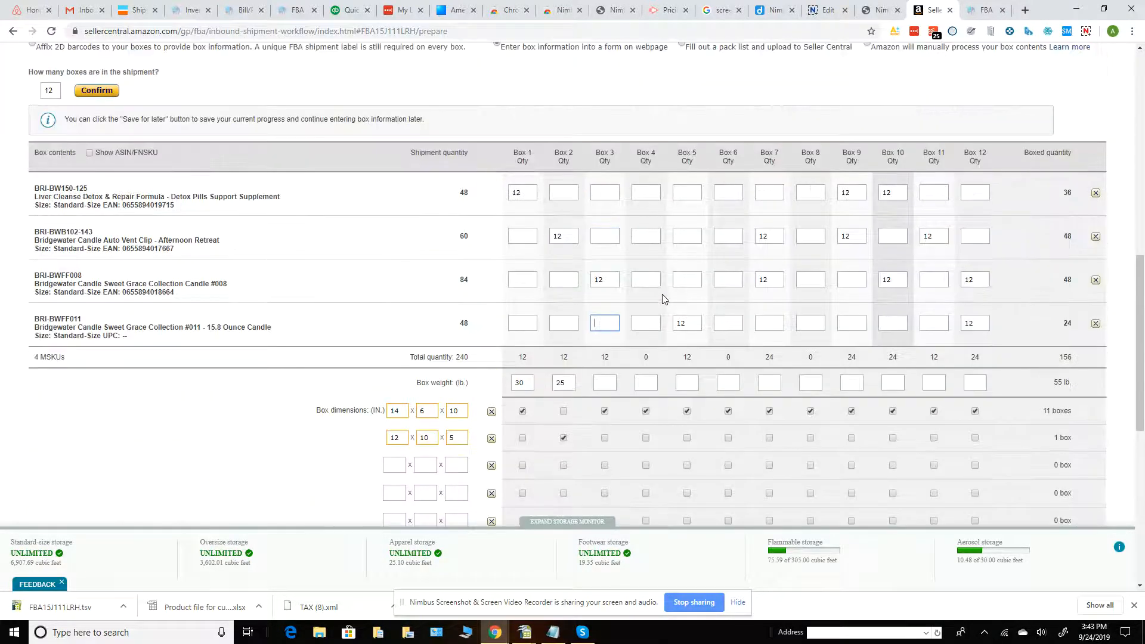
- Change the packing method to "More than one SKU per box (more than 15 boxes)", discarding the box contents entered so far
{"action": "scroll", "coordinate": [266, 167], "scroll_direction": "up", "scroll_amount": 3}
{"action": "left_click", "coordinate": [238, 175]}
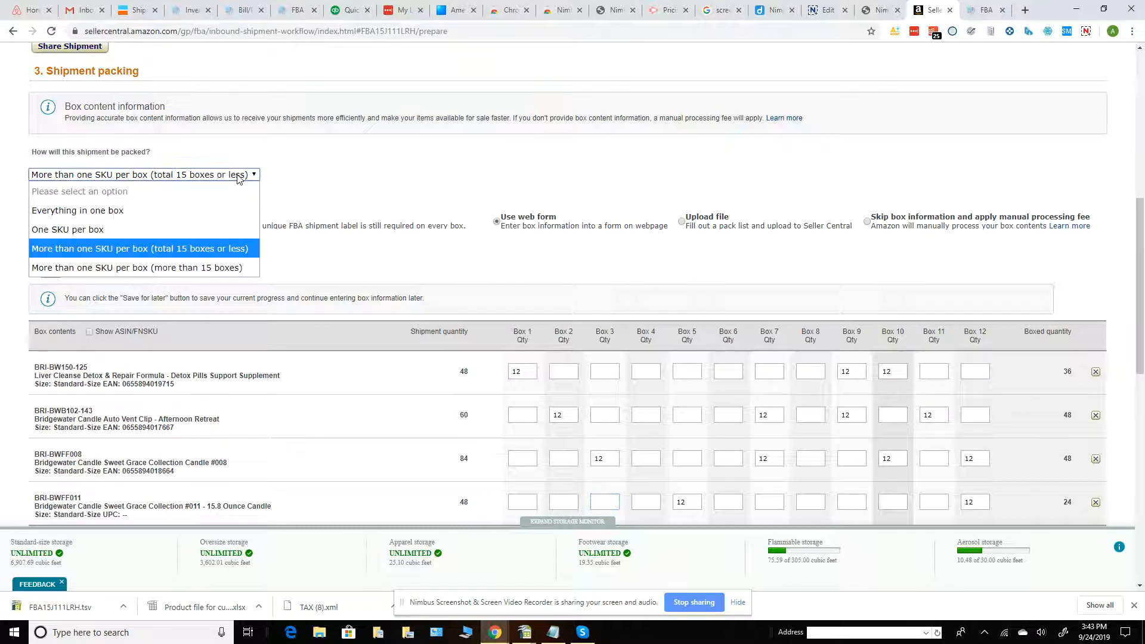
{"action": "left_click", "coordinate": [232, 267]}
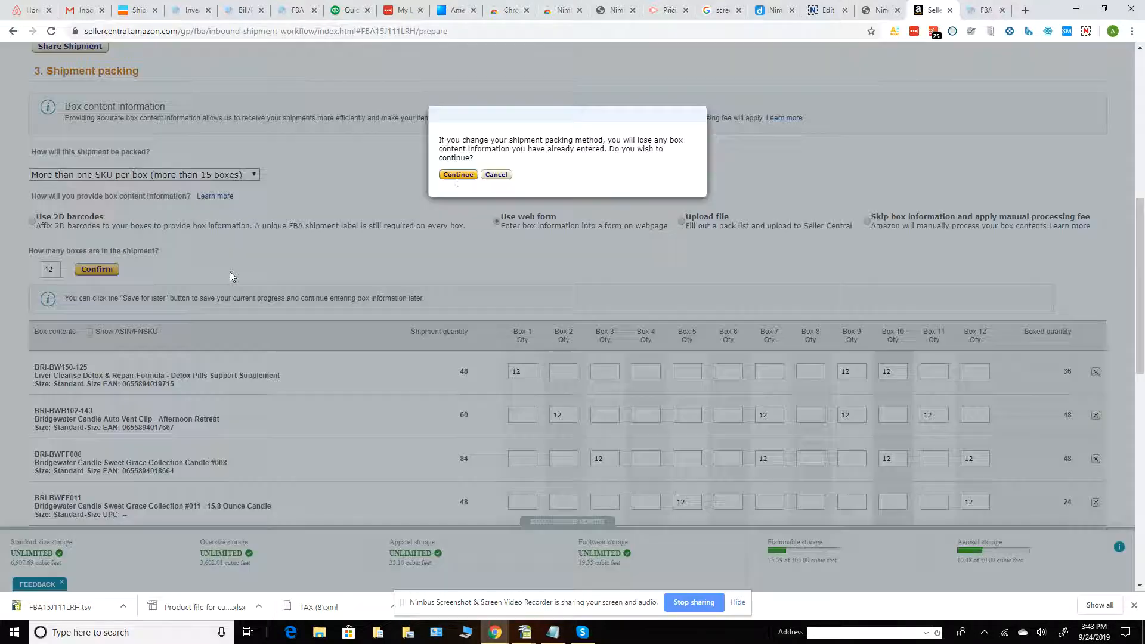
{"action": "left_click", "coordinate": [458, 174]}
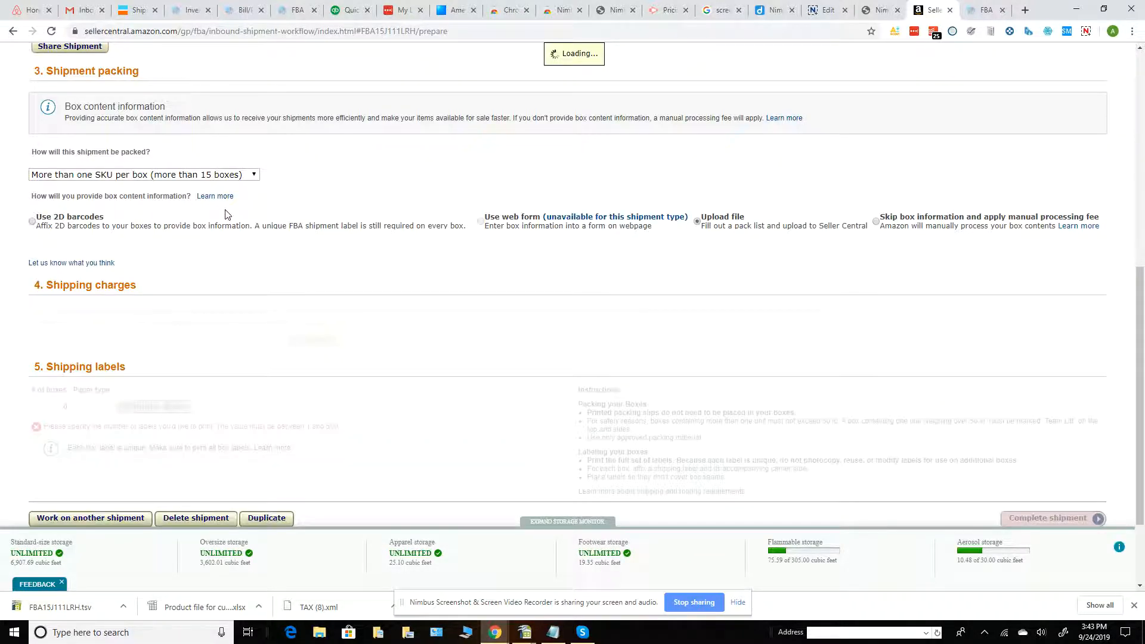
- Generate an Excel (.xlsx) pack list template for 25 boxes, and download and open FBA15J111LRH.xlsx
{"action": "scroll", "coordinate": [274, 255], "scroll_direction": "down", "scroll_amount": 3}
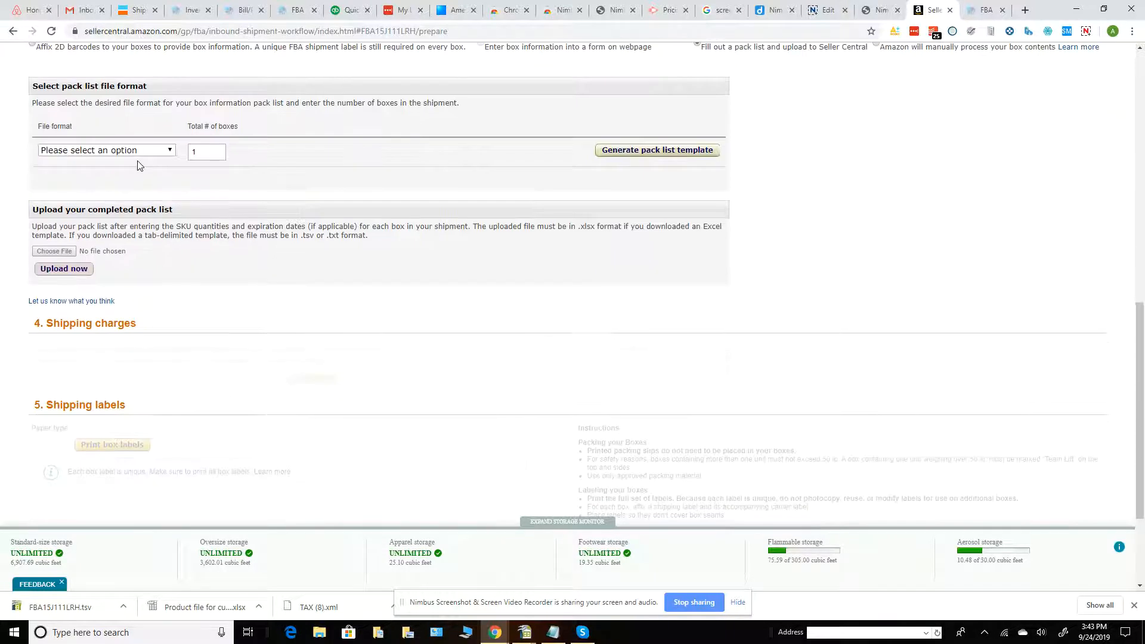
{"action": "left_click", "coordinate": [139, 154]}
{"action": "left_click", "coordinate": [136, 184]}
{"action": "double_click", "coordinate": [200, 153]}
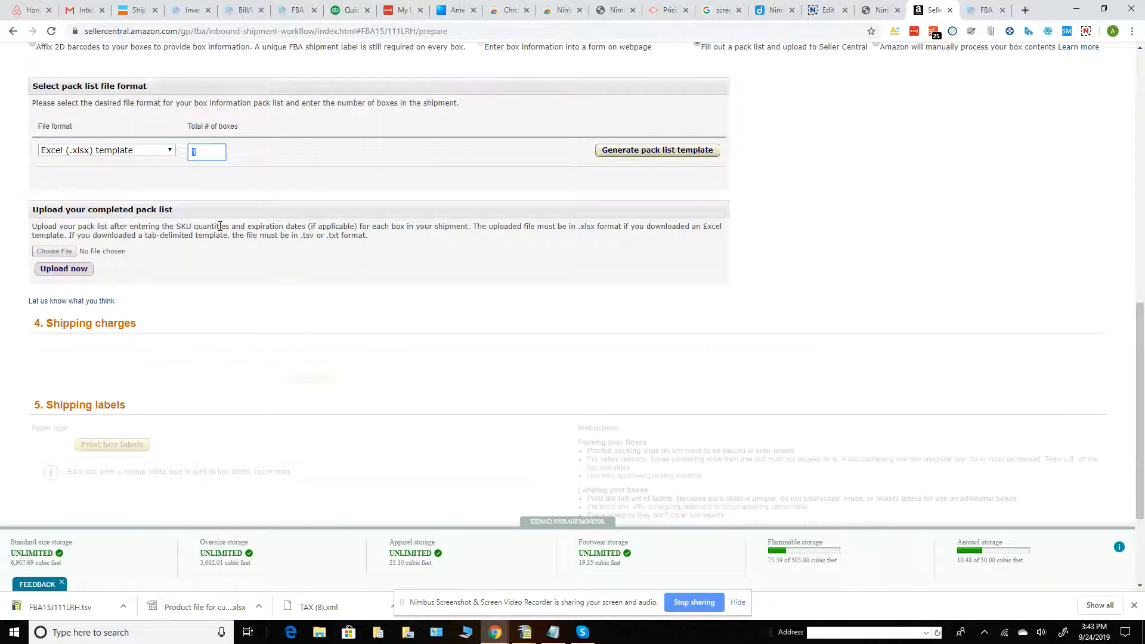
{"action": "left_click", "coordinate": [650, 152]}
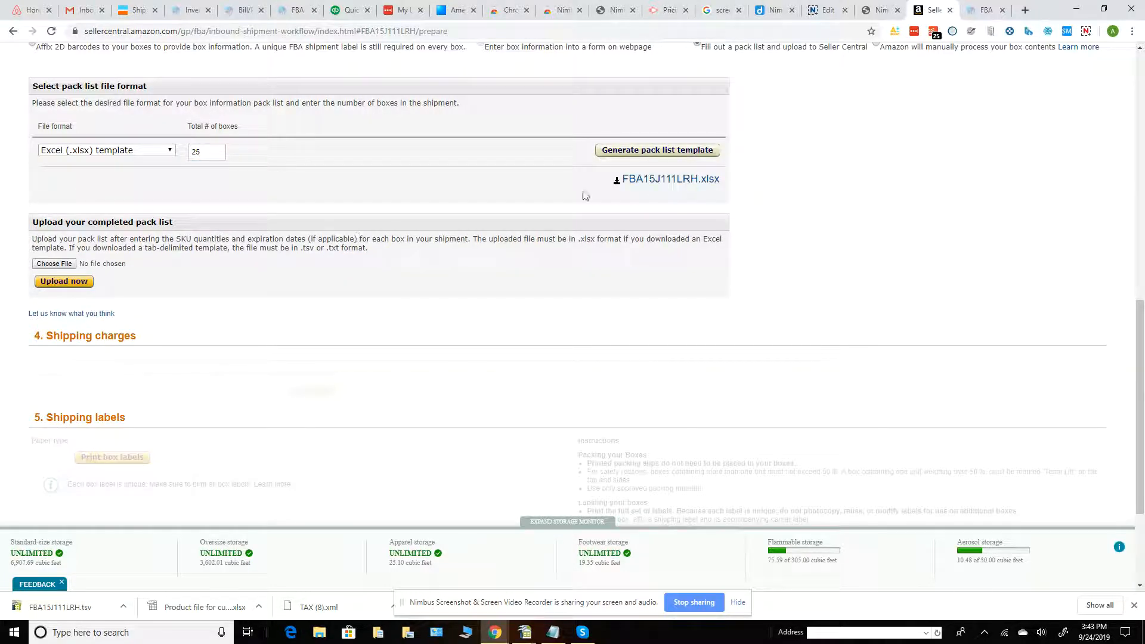
{"action": "left_click", "coordinate": [663, 180]}
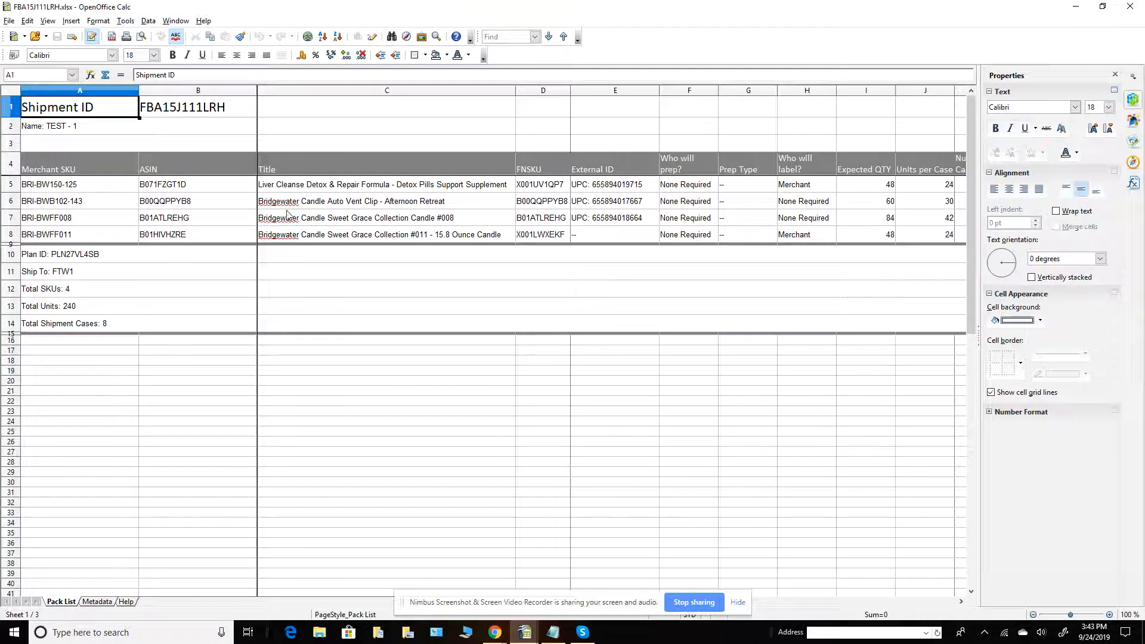
- Examine the pack list columns across the sheet, from the product titles and case quantities through the entries for Box 25
{"action": "left_click", "coordinate": [287, 215]}
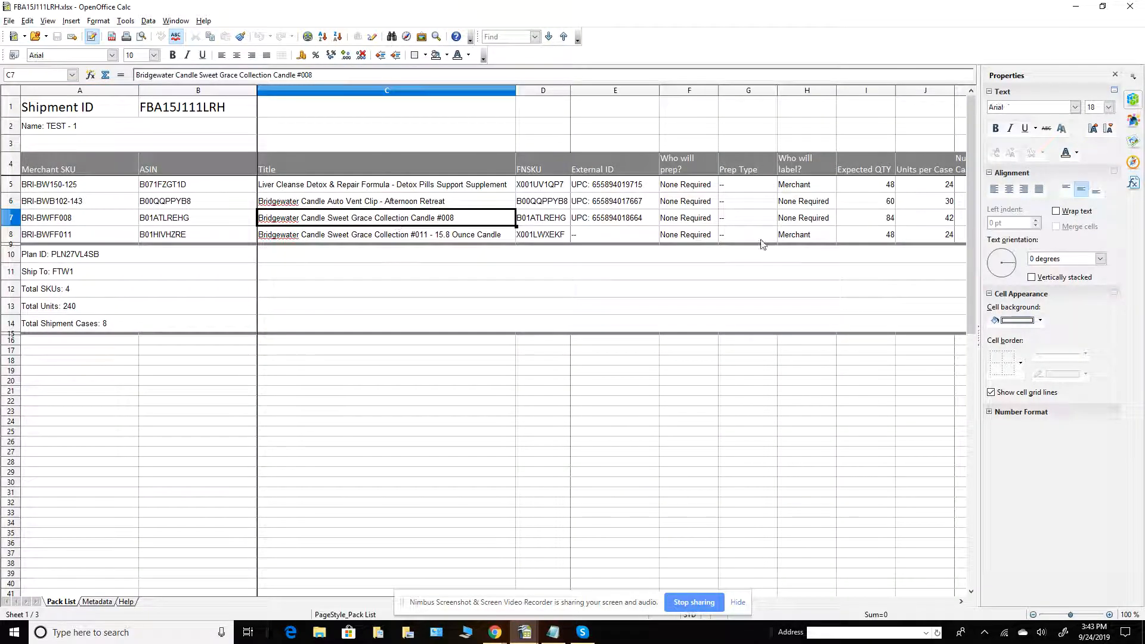
{"action": "key", "text": "Right"}
{"action": "key", "text": "Right"}
{"action": "key", "text": "Right"}
{"action": "key", "text": "Right"}
{"action": "key", "text": "Right"}
{"action": "key", "text": "Right"}
{"action": "key", "text": "Right"}
{"action": "key", "text": "Right"}
{"action": "key", "text": "Right"}
{"action": "key", "text": "Right"}
{"action": "key", "text": "Right"}
{"action": "key", "text": "Right"}
{"action": "key", "text": "Right"}
{"action": "key", "text": "Right"}
{"action": "key", "text": "Right"}
{"action": "key", "text": "Right"}
{"action": "key", "text": "Right"}
{"action": "key", "text": "Right"}
{"action": "key", "text": "Right"}
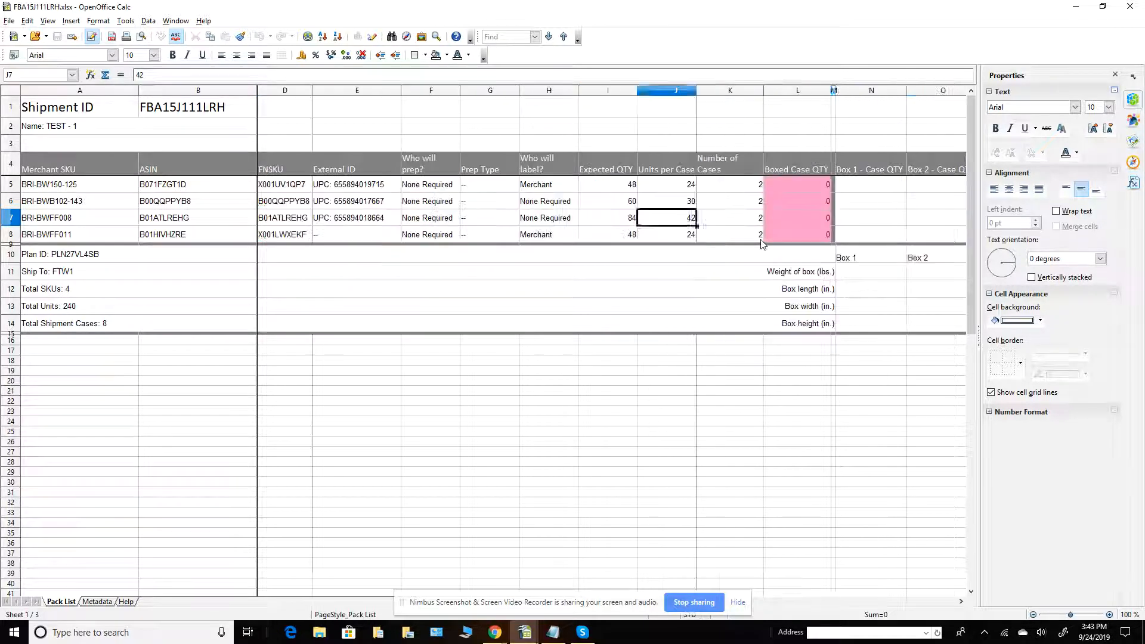
{"action": "key", "text": "Right"}
{"action": "key", "text": "Right"}
{"action": "key", "text": "Right"}
{"action": "key", "text": "Right"}
{"action": "key", "text": "Right"}
{"action": "key", "text": "Right"}
{"action": "key", "text": "Right"}
{"action": "key", "text": "Right"}
{"action": "key", "text": "Right"}
{"action": "key", "text": "Right"}
{"action": "key", "text": "Right"}
{"action": "key", "text": "Right"}
{"action": "key", "text": "Right"}
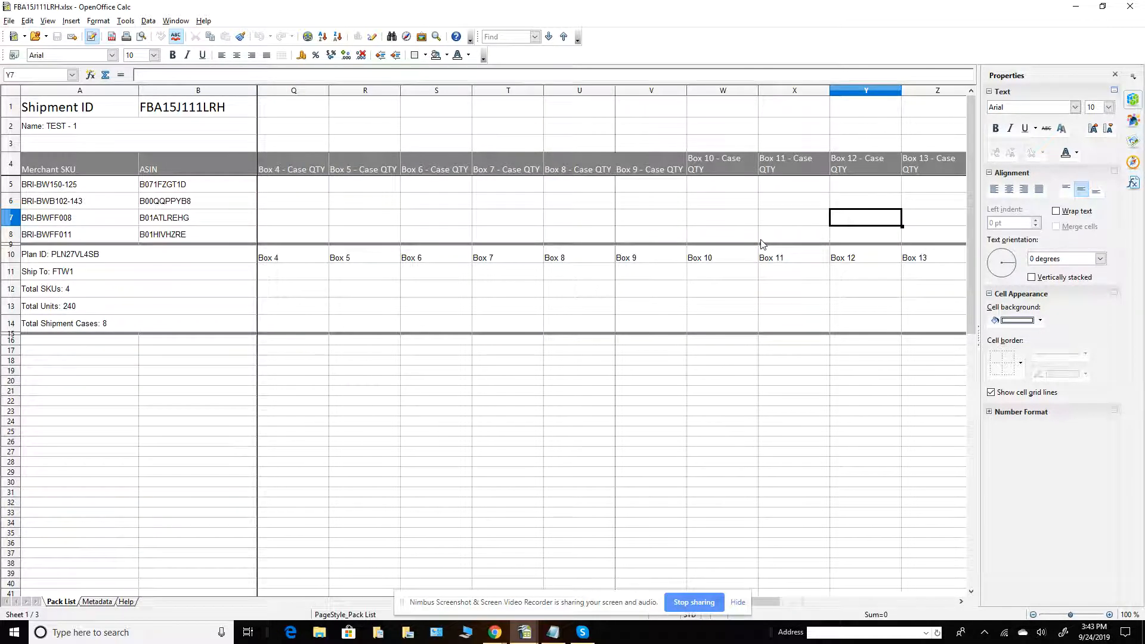
{"action": "key", "text": "Right"}
{"action": "key", "text": "Right"}
{"action": "key", "text": "Right"}
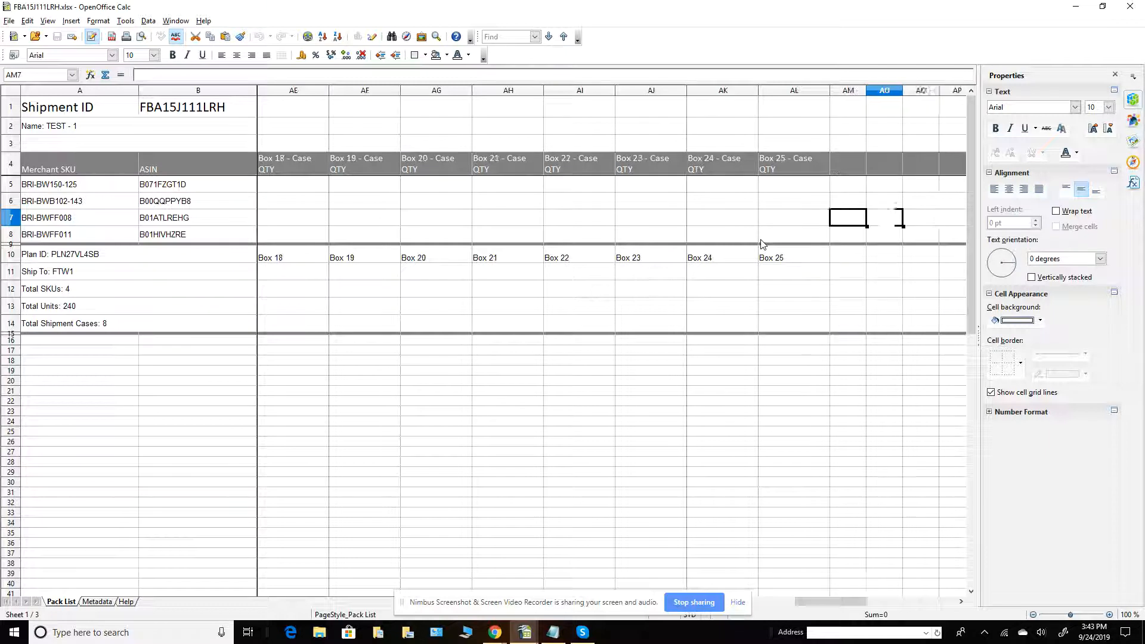
- Examine the Box 25 case quantity cells beside the listed merchant SKUs
{"action": "key", "text": "Up"}
{"action": "key", "text": "Up"}
{"action": "key", "text": "Down"}
{"action": "key", "text": "Down"}
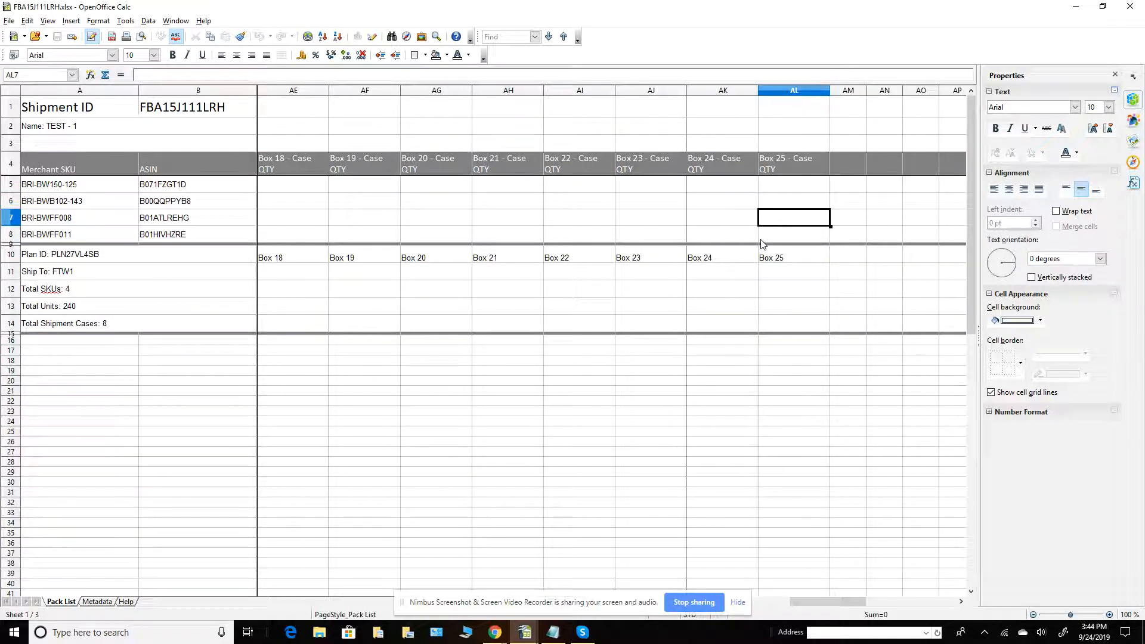
{"action": "key", "text": "Up"}
{"action": "key", "text": "Up"}
{"action": "key", "text": "Down"}
{"action": "key", "text": "Down"}
{"action": "key", "text": "Up"}
{"action": "key", "text": "Up"}
{"action": "key", "text": "Up"}
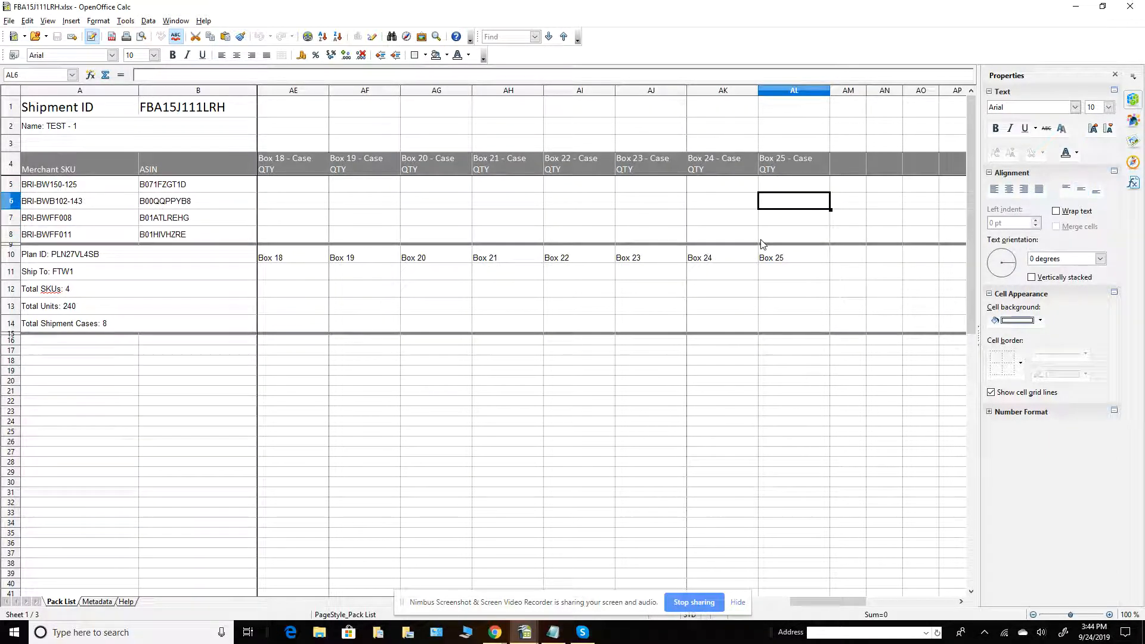
{"action": "key", "text": "Down"}
{"action": "key", "text": "Down"}
{"action": "key", "text": "Up"}
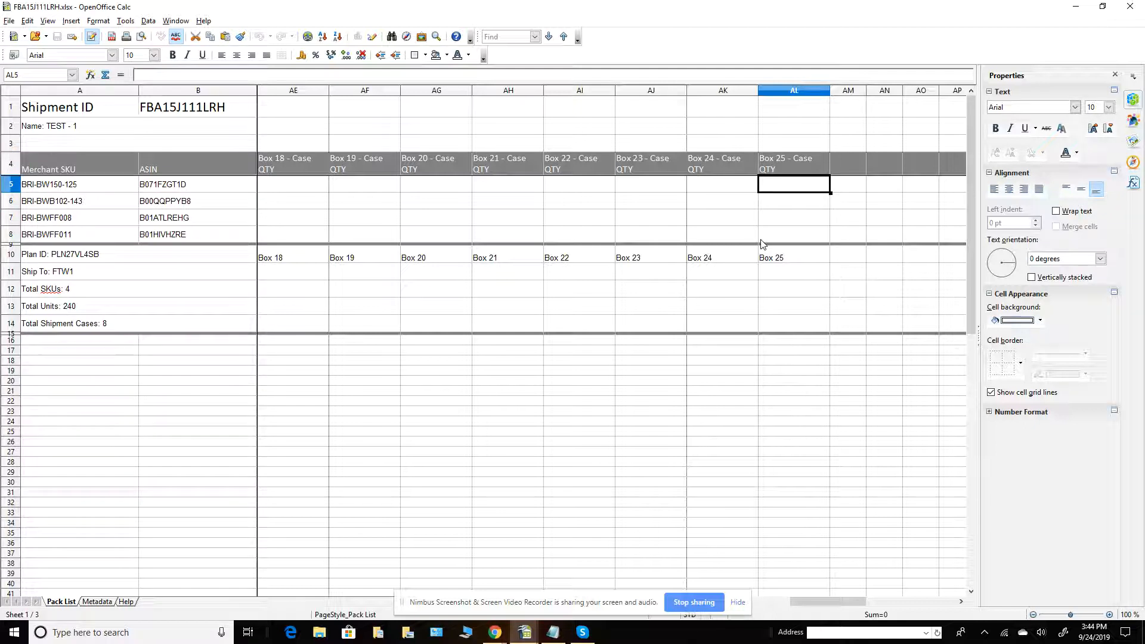
- Examine the pack list from the Box 25 column back to the expected quantity, units per case and number of cases columns
{"action": "key", "text": "Left"}
{"action": "key", "text": "Left"}
{"action": "key", "text": "Left"}
{"action": "key", "text": "Left"}
{"action": "key", "text": "Left"}
{"action": "key", "text": "Left"}
{"action": "key", "text": "Left"}
{"action": "key", "text": "Left"}
{"action": "key", "text": "Left"}
{"action": "key", "text": "Left"}
{"action": "key", "text": "Left"}
{"action": "key", "text": "Left"}
{"action": "key", "text": "Left"}
{"action": "key", "text": "Left"}
{"action": "key", "text": "Left"}
{"action": "key", "text": "Left"}
{"action": "key", "text": "Left"}
{"action": "key", "text": "Left"}
{"action": "key", "text": "Left"}
{"action": "key", "text": "Left"}
{"action": "key", "text": "Left"}
{"action": "key", "text": "Left"}
{"action": "key", "text": "Left"}
{"action": "key", "text": "Left"}
{"action": "key", "text": "Left"}
{"action": "key", "text": "Left"}
{"action": "key", "text": "Left"}
{"action": "key", "text": "Left"}
{"action": "key", "text": "Left"}
{"action": "key", "text": "Left"}
{"action": "key", "text": "Left"}
{"action": "key", "text": "Left"}
{"action": "key", "text": "Left"}
{"action": "key", "text": "Left"}
{"action": "key", "text": "Left"}
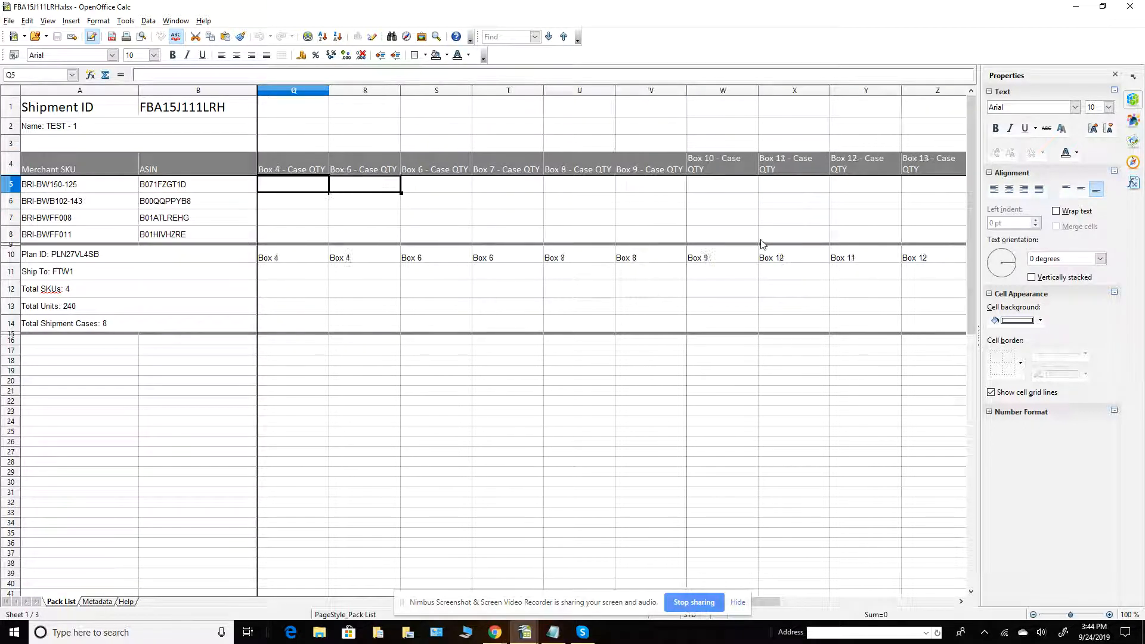
{"action": "key", "text": "Right"}
{"action": "key", "text": "Right"}
{"action": "key", "text": "Right"}
{"action": "key", "text": "Right"}
{"action": "key", "text": "Right"}
{"action": "key", "text": "Right"}
{"action": "key", "text": "Right"}
{"action": "key", "text": "Right"}
{"action": "key", "text": "Right"}
{"action": "key", "text": "Right"}
{"action": "key", "text": "Right"}
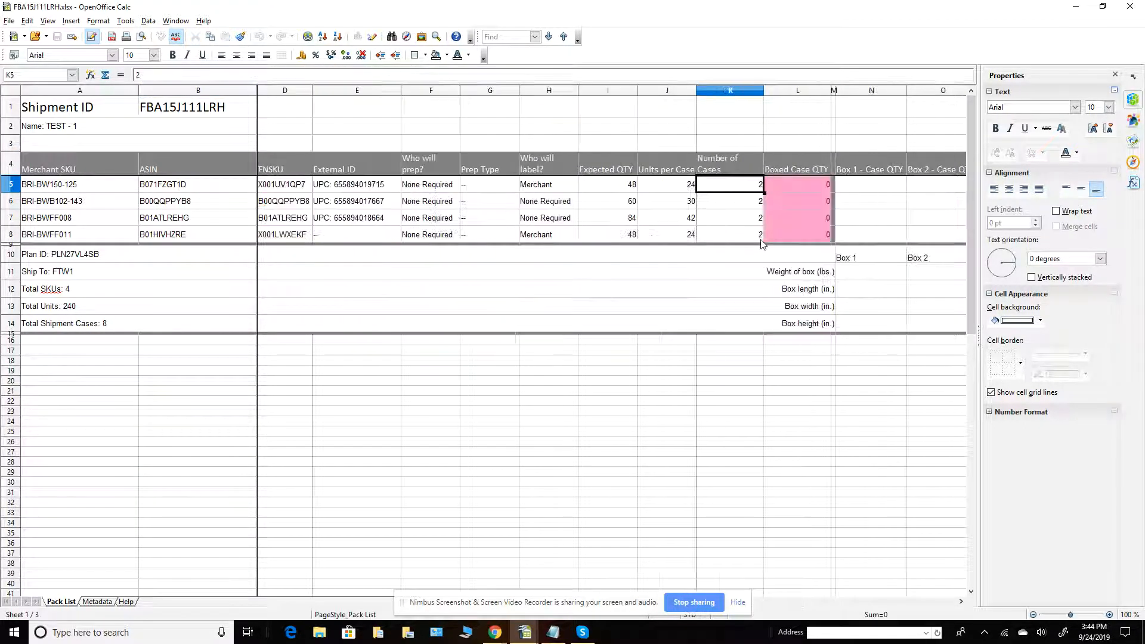
- Try 12 and 48 as the Box 1 case quantity for merchant SKU BRI-BW150-125
{"action": "type", "text": "12"}
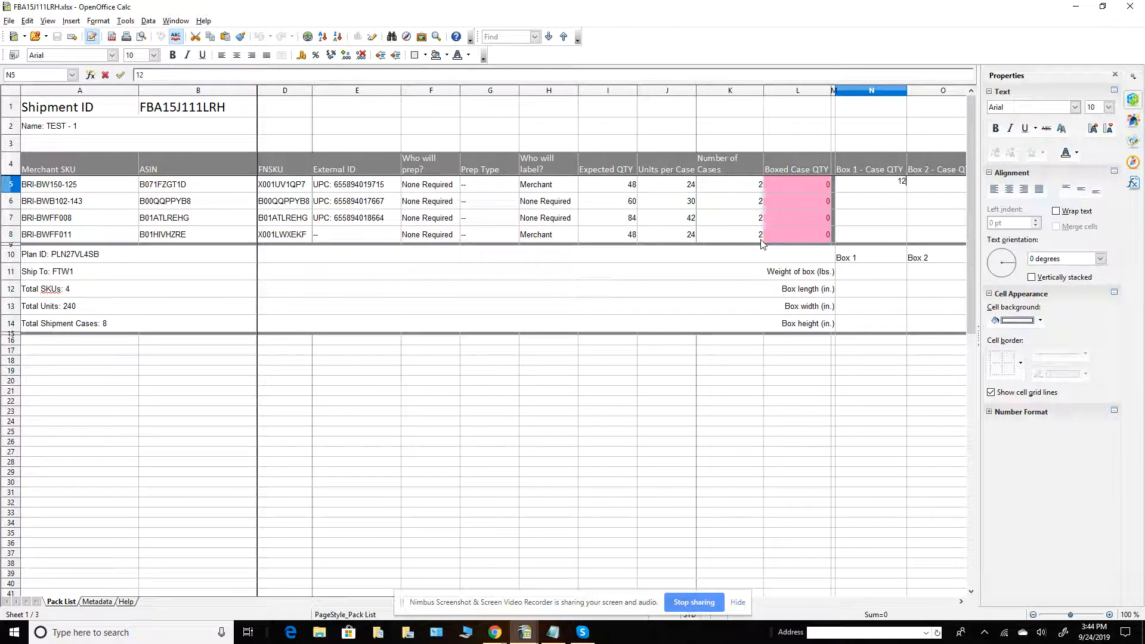
{"action": "key", "text": "Tab"}
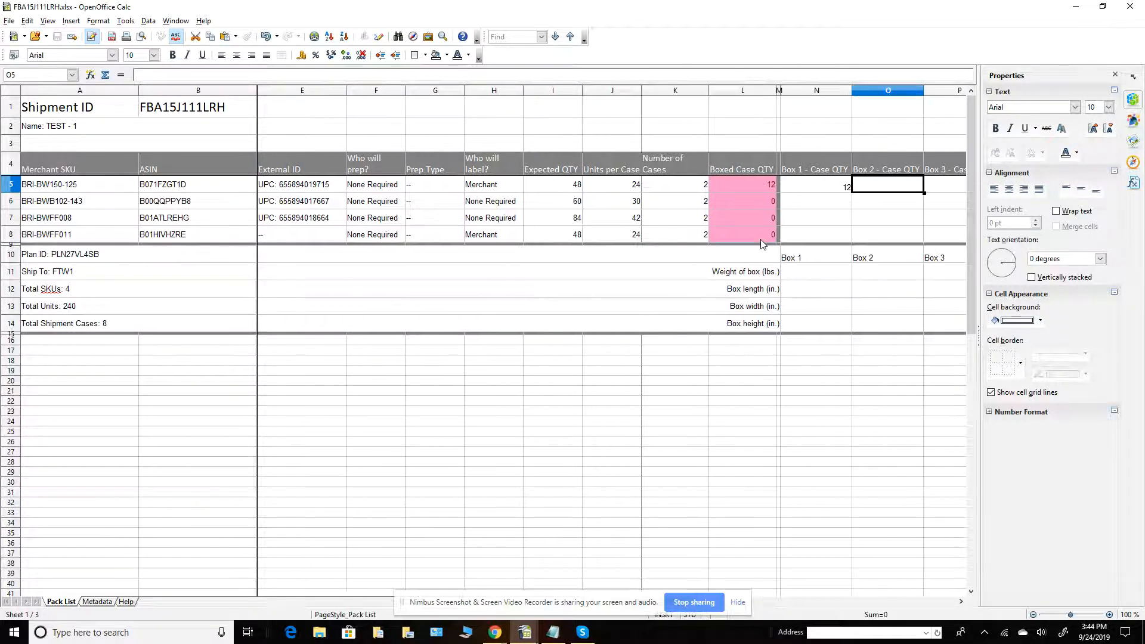
{"action": "key", "text": "Down"}
{"action": "key", "text": "Up"}
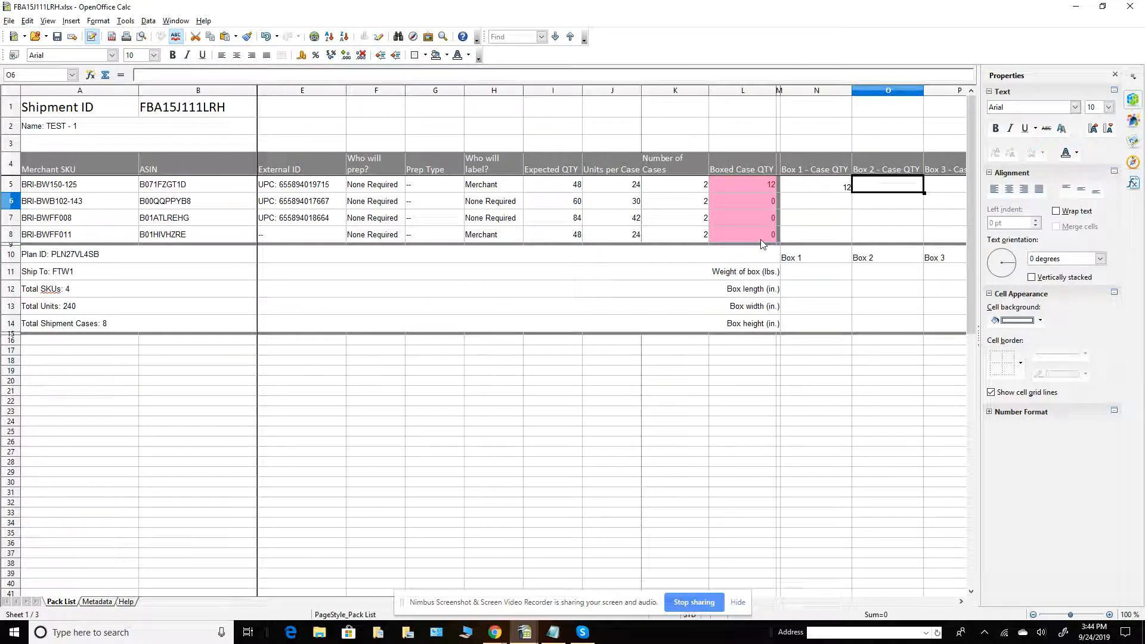
{"action": "key", "text": "Left"}
{"action": "type", "text": "48"}
{"action": "key", "text": "Return"}
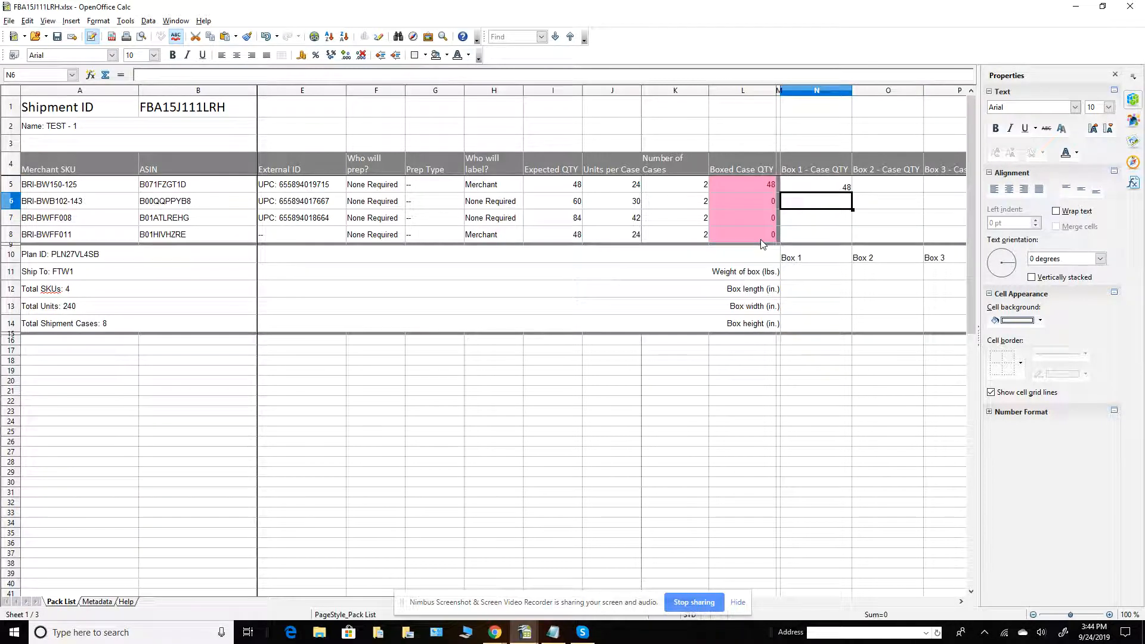
- Set the case quantity for merchant SKU BRI-BW150-125 to 24 in Box 1 and 24 in Box 2
{"action": "key", "text": "Up"}
{"action": "type", "text": "24"}
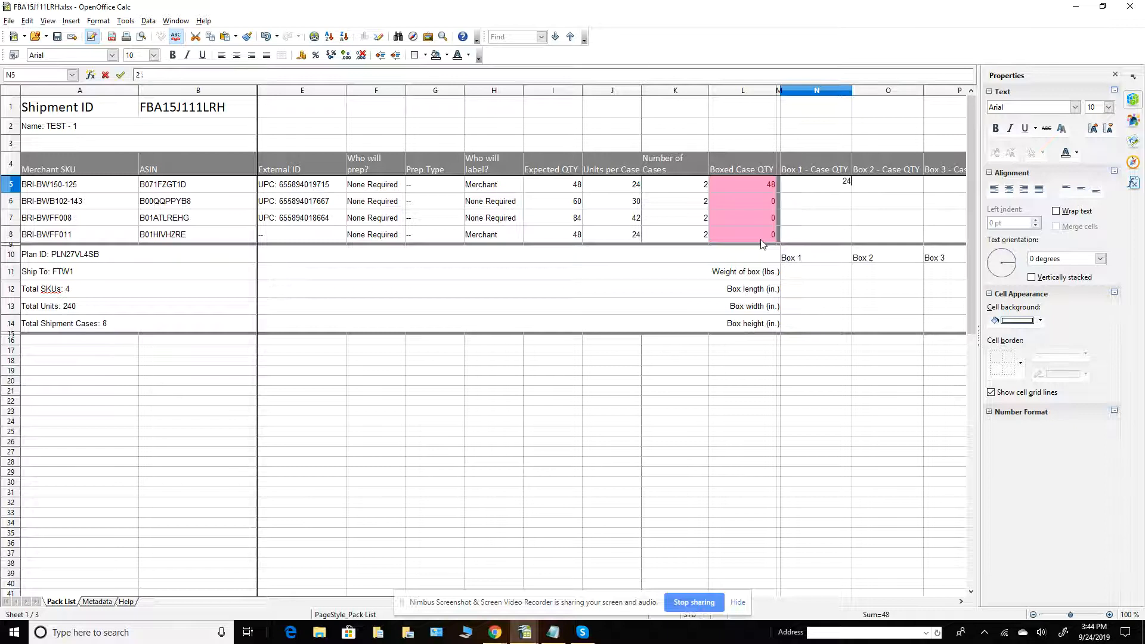
{"action": "key", "text": "Tab"}
{"action": "type", "text": "24"}
{"action": "key", "text": "Tab"}
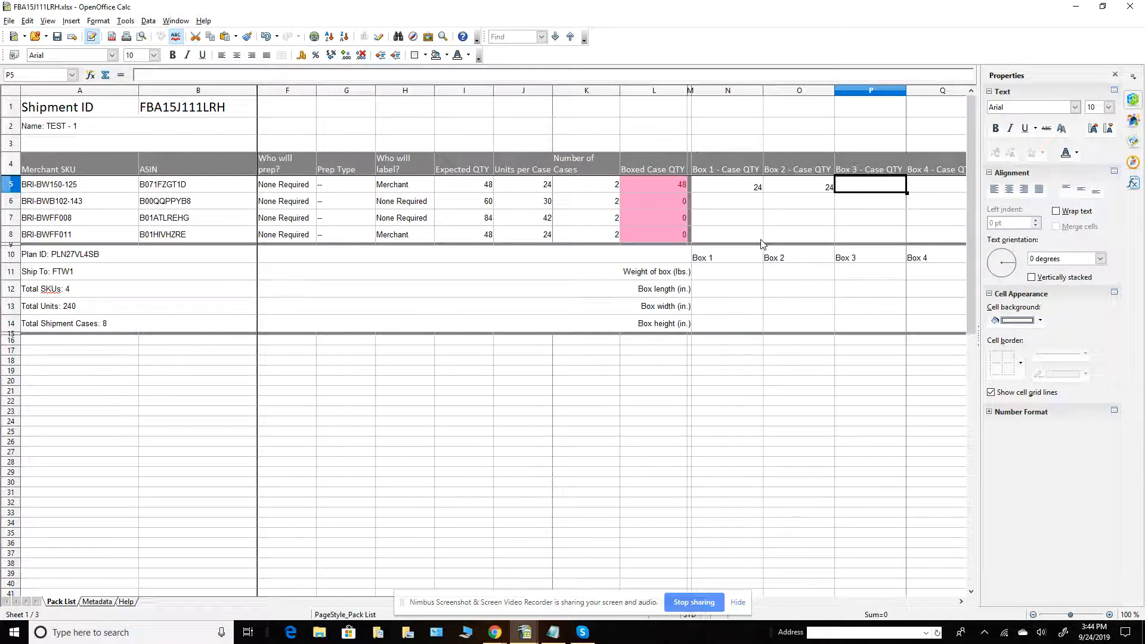
- Examine the Boxed Case QTY total for BRI-BW150-125 and the cells beneath it for the other merchant SKUs
{"action": "key", "text": "Down"}
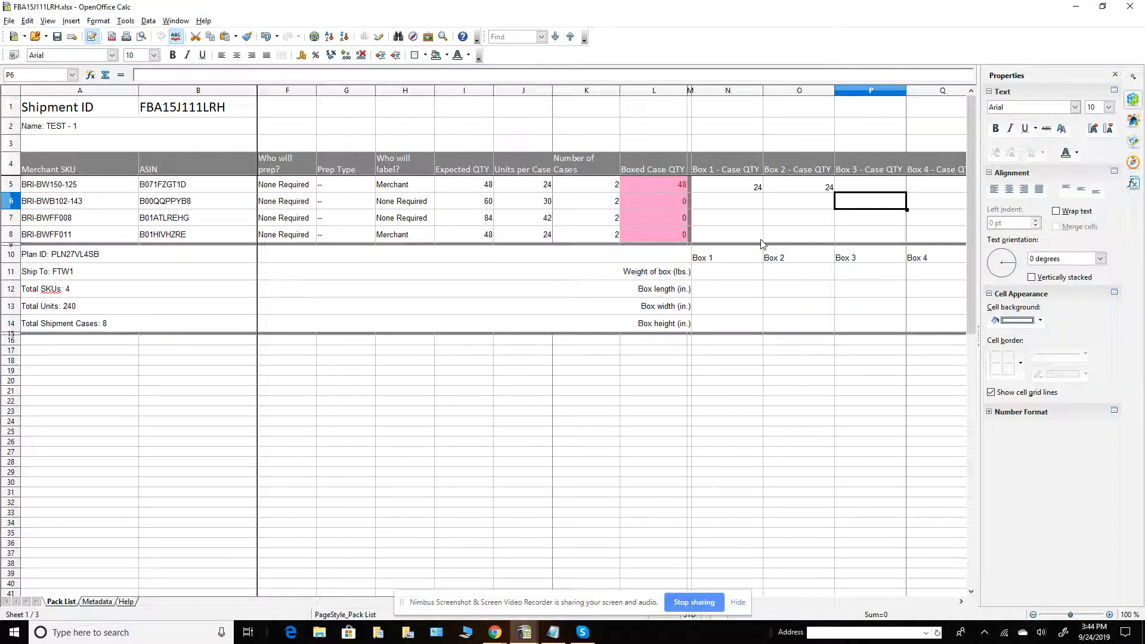
{"action": "key", "text": "Left"}
{"action": "key", "text": "Left"}
{"action": "key", "text": "Left"}
{"action": "key", "text": "Up"}
{"action": "key", "text": "Left"}
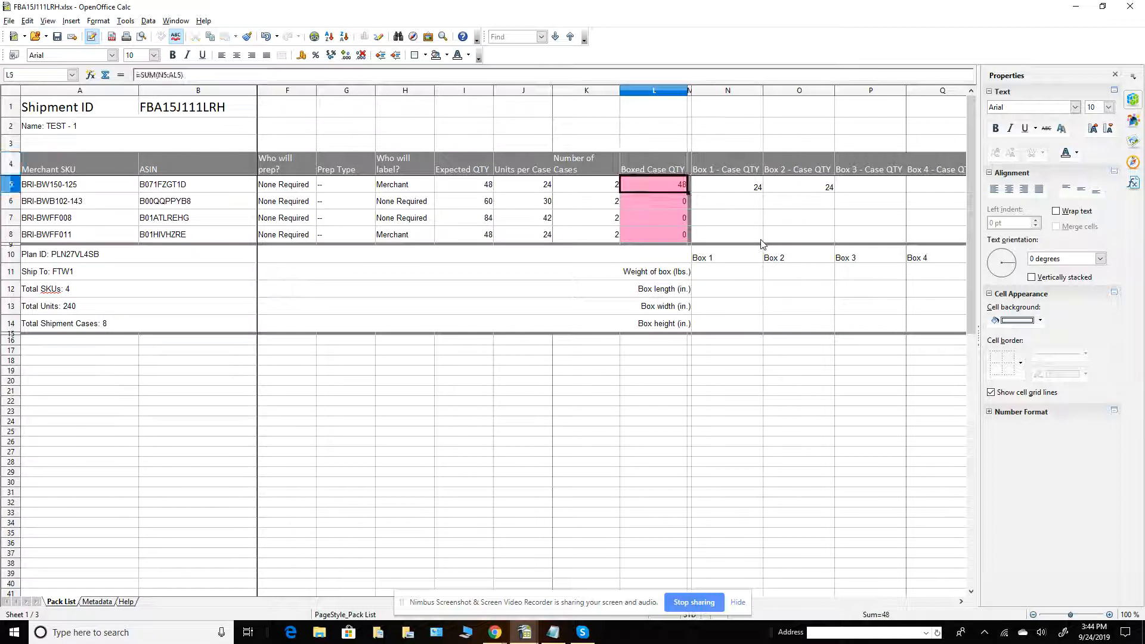
{"action": "key", "text": "Down"}
{"action": "key", "text": "Down"}
{"action": "key", "text": "Down"}
{"action": "key", "text": "Down"}
{"action": "key", "text": "Down"}
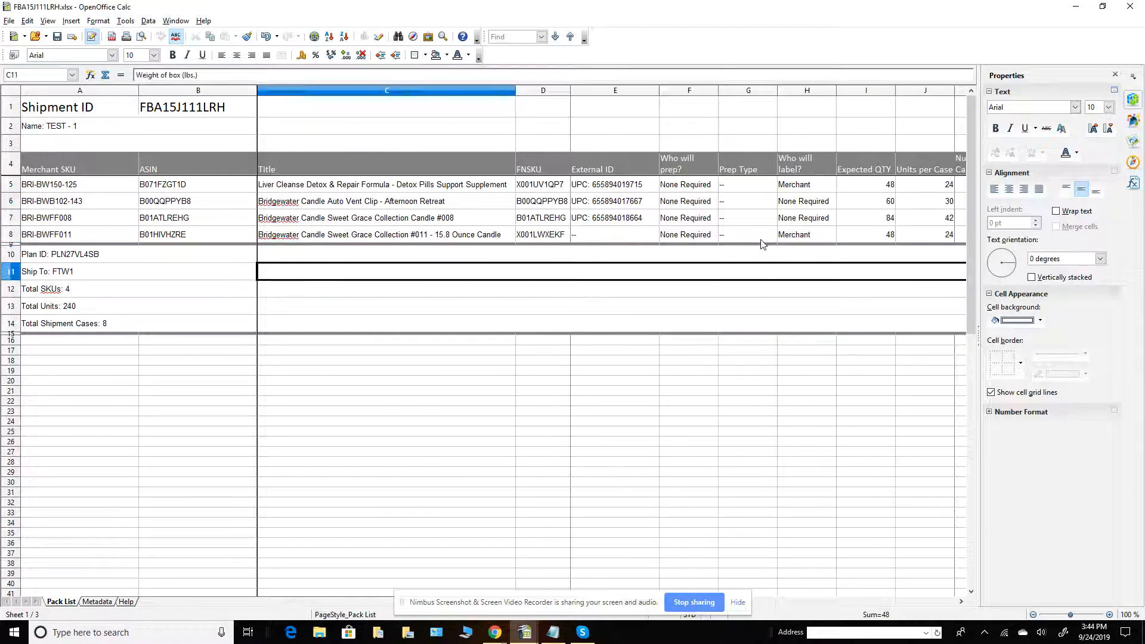
- Examine the shipment summary and the weight, length, width and height rows for Boxes 1 to 4
{"action": "key", "text": "Home"}
{"action": "key", "text": "Up"}
{"action": "key", "text": "Right"}
{"action": "key", "text": "Left"}
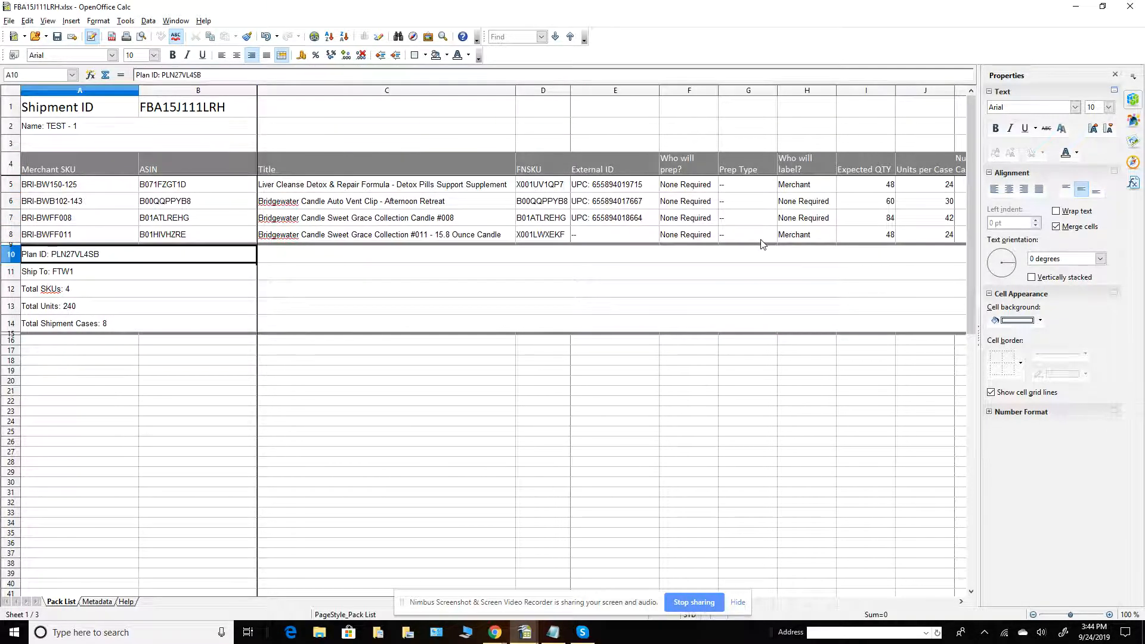
{"action": "key", "text": "Right"}
{"action": "key", "text": "Right"}
{"action": "key", "text": "Down"}
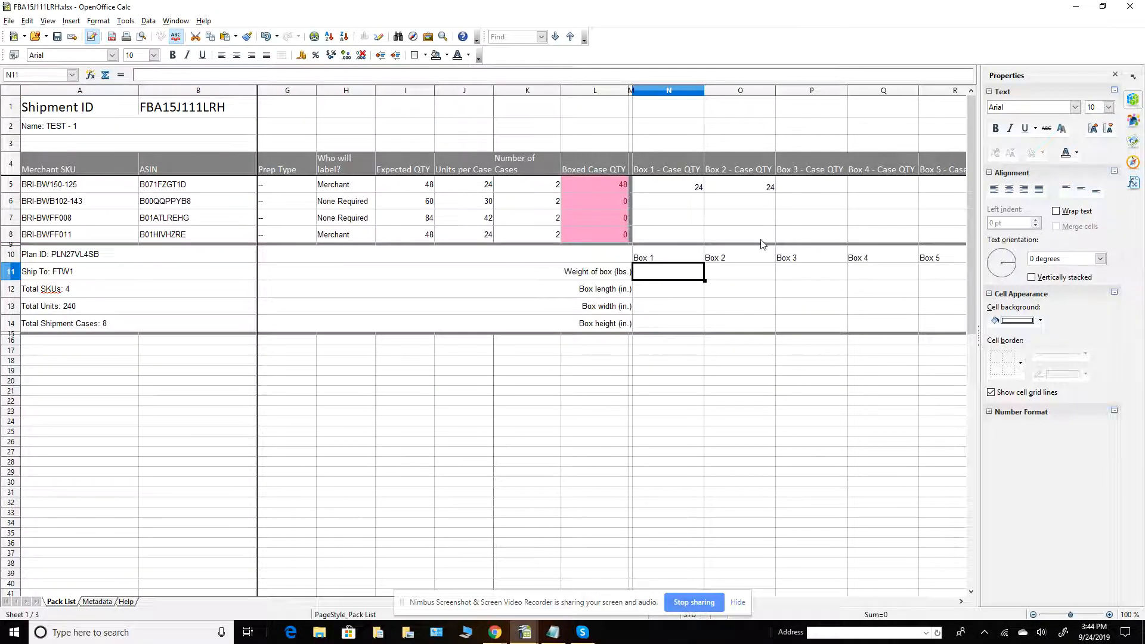
{"action": "key", "text": "Down"}
{"action": "key", "text": "Down"}
{"action": "key", "text": "Down"}
{"action": "key", "text": "Up"}
{"action": "key", "text": "Up"}
{"action": "key", "text": "Up"}
{"action": "key", "text": "Right"}
{"action": "key", "text": "Down"}
{"action": "key", "text": "Down"}
{"action": "key", "text": "Right"}
{"action": "key", "text": "Right"}
{"action": "key", "text": "Right"}
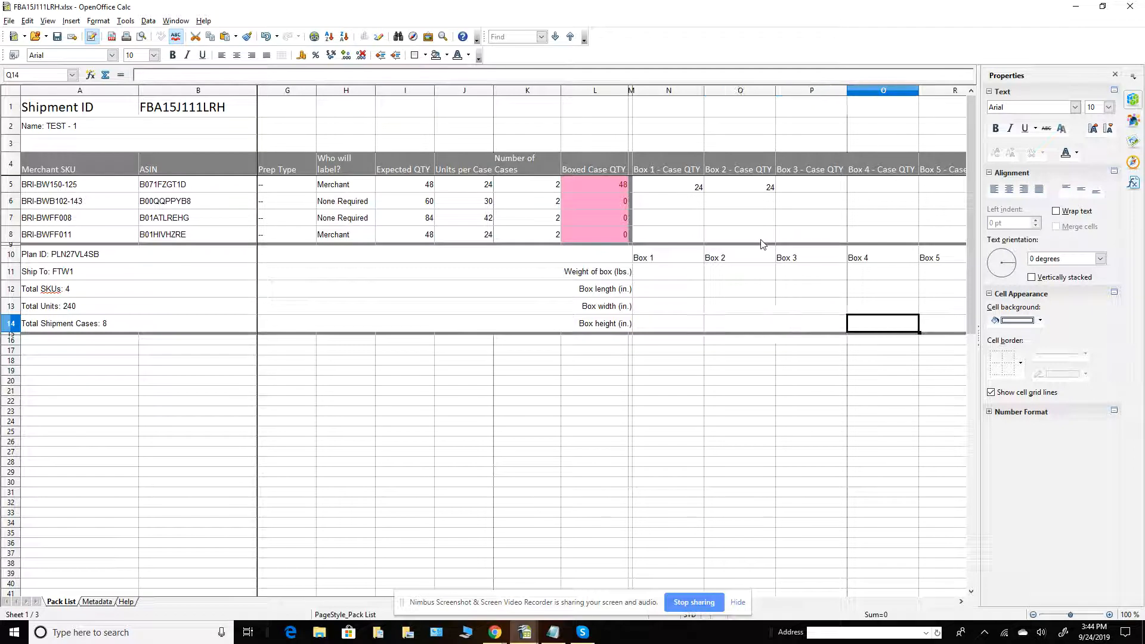
- Examine the case quantity and box dimension columns of the pack list across to Box 25
{"action": "key", "text": "Right"}
{"action": "key", "text": "Right"}
{"action": "key", "text": "Right"}
{"action": "key", "text": "Right"}
{"action": "key", "text": "Right"}
{"action": "key", "text": "Right"}
{"action": "key", "text": "Right"}
{"action": "key", "text": "Right"}
{"action": "key", "text": "Right"}
{"action": "key", "text": "Right"}
{"action": "key", "text": "Right"}
{"action": "key", "text": "Right"}
{"action": "key", "text": "Right"}
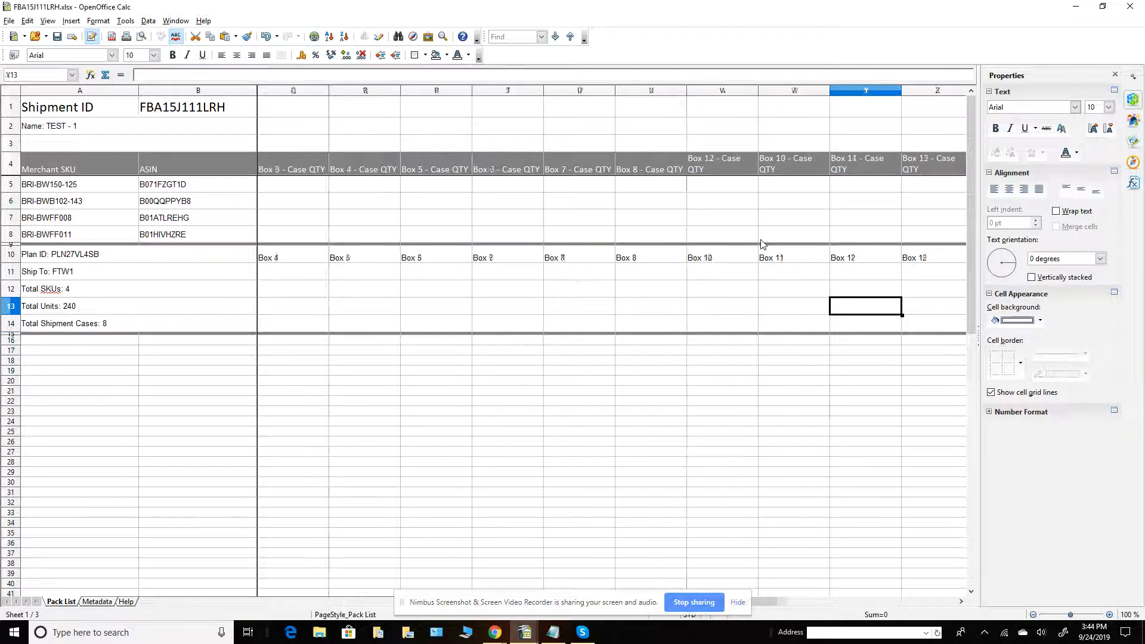
{"action": "key", "text": "Right"}
{"action": "key", "text": "Right"}
{"action": "key", "text": "Right"}
{"action": "key", "text": "Right"}
{"action": "key", "text": "Right"}
{"action": "key", "text": "Right"}
{"action": "key", "text": "Right"}
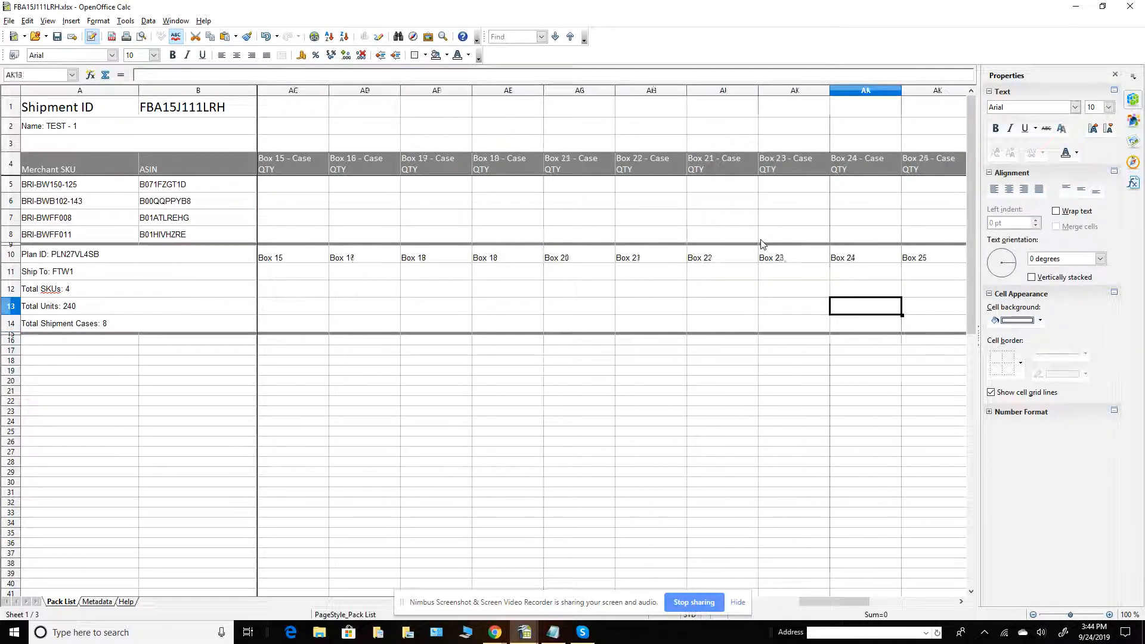
{"action": "key", "text": "Left"}
{"action": "key", "text": "Left"}
{"action": "key", "text": "Left"}
{"action": "key", "text": "Left"}
{"action": "key", "text": "Left"}
{"action": "key", "text": "Left"}
{"action": "key", "text": "Left"}
{"action": "key", "text": "Left"}
{"action": "key", "text": "Left"}
{"action": "key", "text": "Left"}
{"action": "key", "text": "Left"}
{"action": "key", "text": "Left"}
{"action": "key", "text": "Left"}
{"action": "key", "text": "Left"}
{"action": "key", "text": "Left"}
{"action": "key", "text": "Left"}
{"action": "key", "text": "Left"}
{"action": "key", "text": "Left"}
{"action": "key", "text": "Left"}
{"action": "key", "text": "Left"}
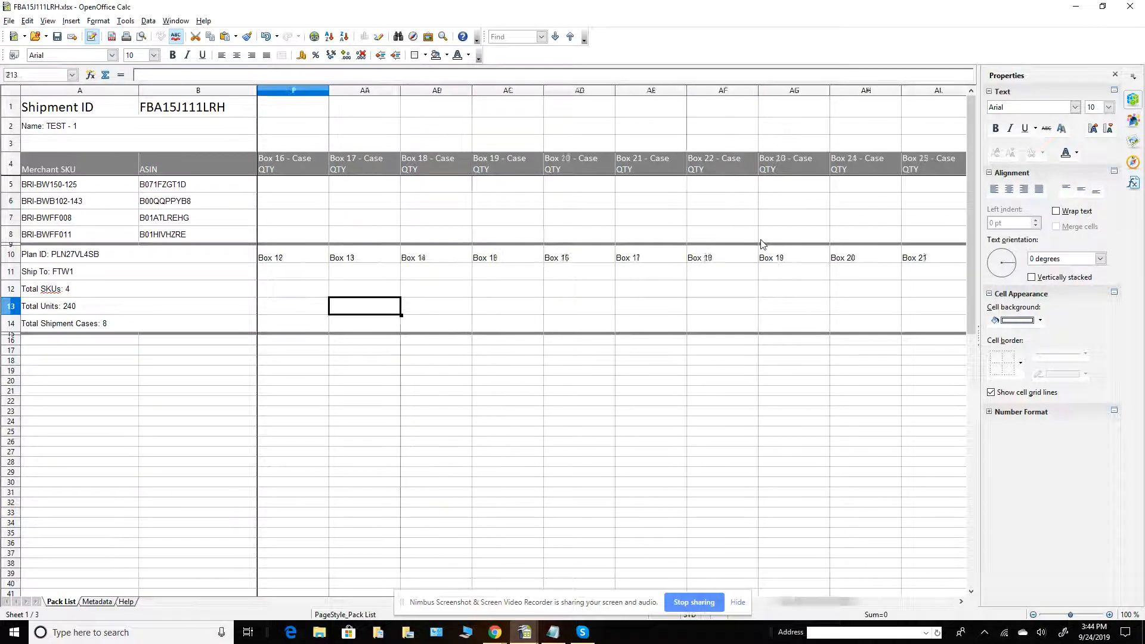
{"action": "key", "text": "Left"}
{"action": "key", "text": "Left"}
{"action": "key", "text": "Left"}
{"action": "key", "text": "Left"}
{"action": "key", "text": "Left"}
{"action": "key", "text": "Left"}
{"action": "key", "text": "Left"}
{"action": "key", "text": "Left"}
{"action": "key", "text": "Left"}
{"action": "key", "text": "Left"}
{"action": "key", "text": "Left"}
{"action": "key", "text": "Left"}
{"action": "key", "text": "Left"}
{"action": "key", "text": "Left"}
{"action": "key", "text": "Right"}
{"action": "key", "text": "Right"}
{"action": "key", "text": "Right"}
{"action": "key", "text": "Right"}
{"action": "key", "text": "Right"}
{"action": "key", "text": "Right"}
{"action": "key", "text": "Right"}
{"action": "key", "text": "Right"}
{"action": "key", "text": "Right"}
{"action": "key", "text": "Right"}
{"action": "key", "text": "Right"}
{"action": "key", "text": "Right"}
{"action": "key", "text": "Right"}
{"action": "key", "text": "Up"}
{"action": "key", "text": "Up"}
{"action": "key", "text": "Up"}
{"action": "key", "text": "Up"}
{"action": "key", "text": "Up"}
{"action": "key", "text": "Up"}
{"action": "key", "text": "Up"}
{"action": "key", "text": "Left"}
{"action": "key", "text": "Left"}
{"action": "key", "text": "Left"}
{"action": "key", "text": "Left"}
{"action": "key", "text": "Left"}
{"action": "key", "text": "Left"}
{"action": "key", "text": "Left"}
{"action": "key", "text": "Left"}
{"action": "key", "text": "Left"}
{"action": "key", "text": "Left"}
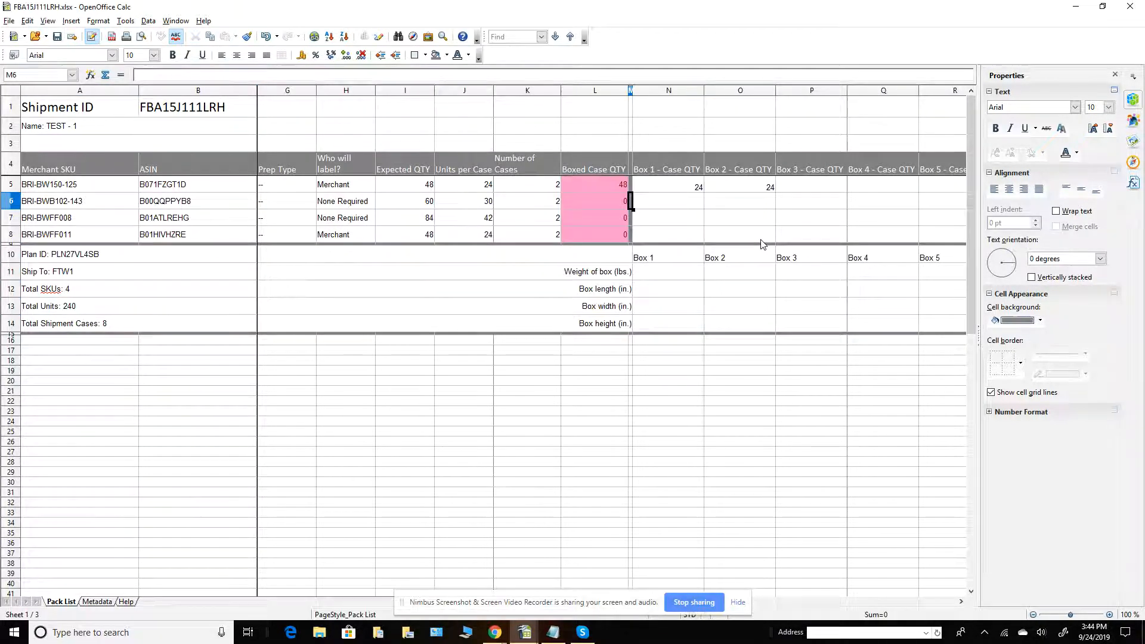
- Examine the External ID and Prep Type columns for the four merchant SKUs in the pack list
{"action": "key", "text": "Right"}
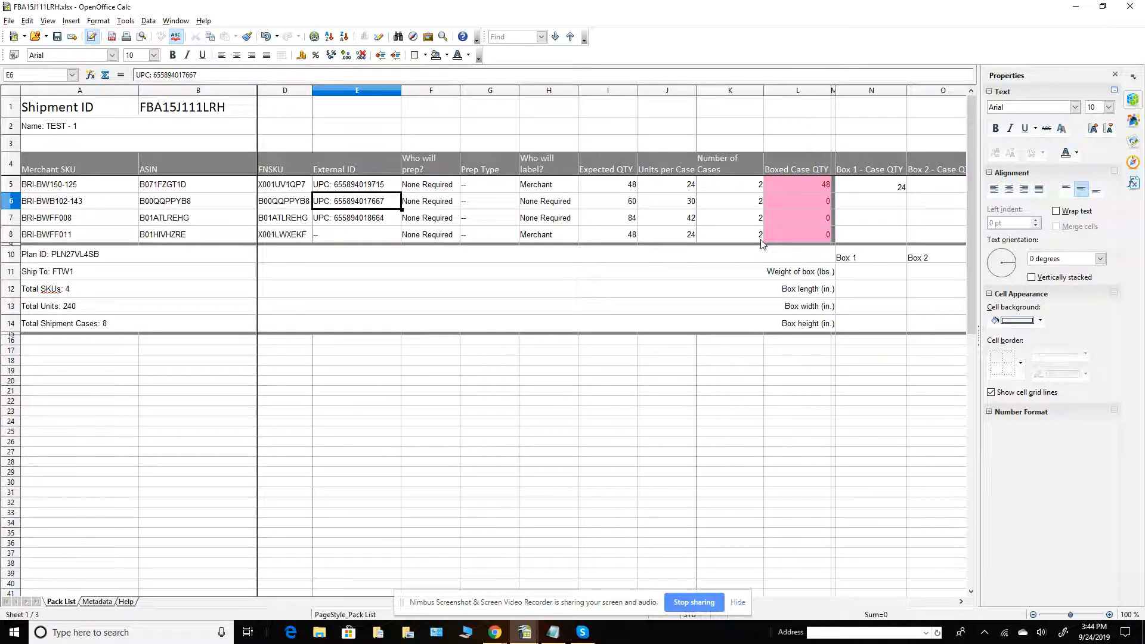
{"action": "key", "text": "Up"}
{"action": "key", "text": "Down"}
{"action": "key", "text": "Down"}
{"action": "key", "text": "Up"}
{"action": "key", "text": "Up"}
{"action": "key", "text": "Down"}
{"action": "key", "text": "Right"}
{"action": "key", "text": "Right"}
{"action": "key", "text": "Up"}
{"action": "key", "text": "Up"}
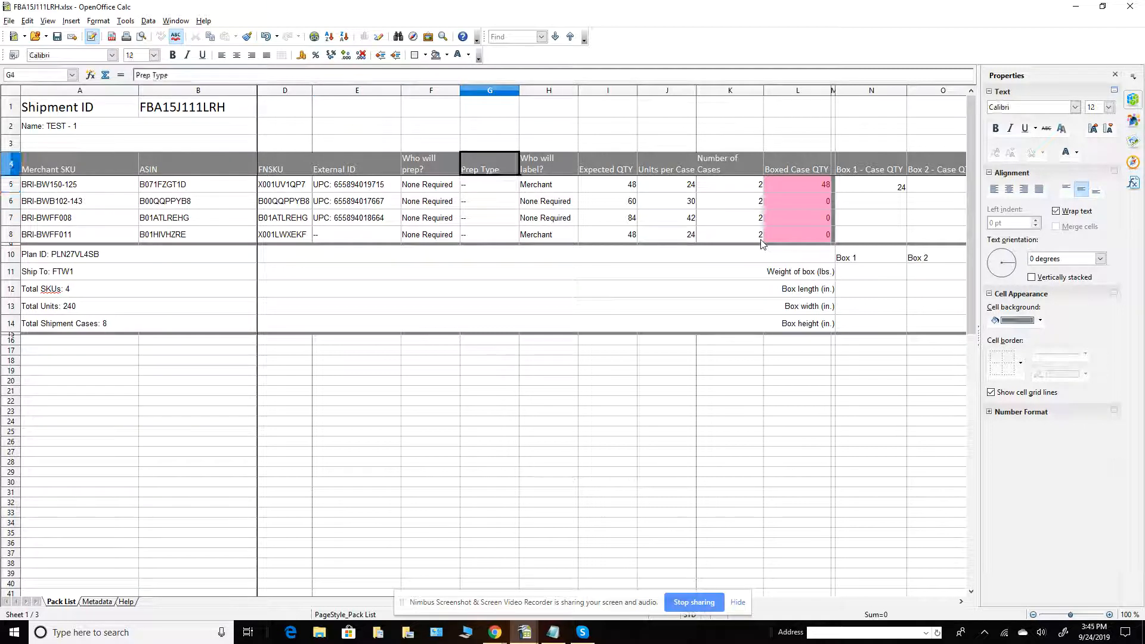
{"action": "key", "text": "Down"}
{"action": "key", "text": "Down"}
{"action": "key", "text": "Down"}
{"action": "key", "text": "Down"}
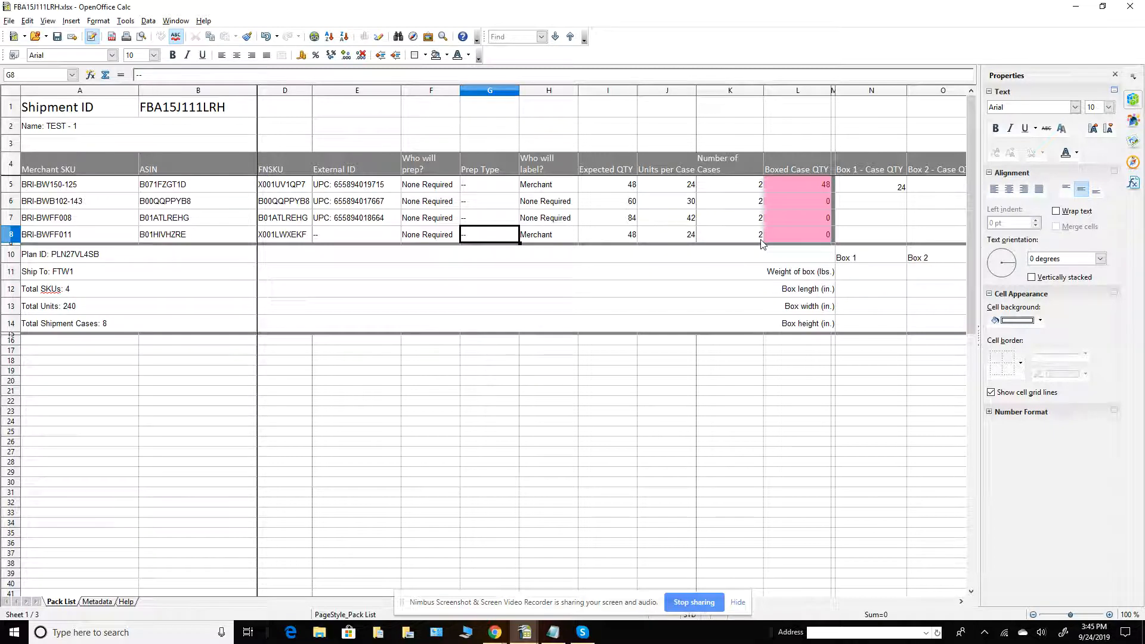
- Examine the shipment ID and name, then the Title, FNSKU and External ID columns of the pack list
{"action": "key", "text": "Up"}
{"action": "key", "text": "Up"}
{"action": "key", "text": "Up"}
{"action": "key", "text": "Up"}
{"action": "key", "text": "Up"}
{"action": "key", "text": "Up"}
{"action": "key", "text": "Up"}
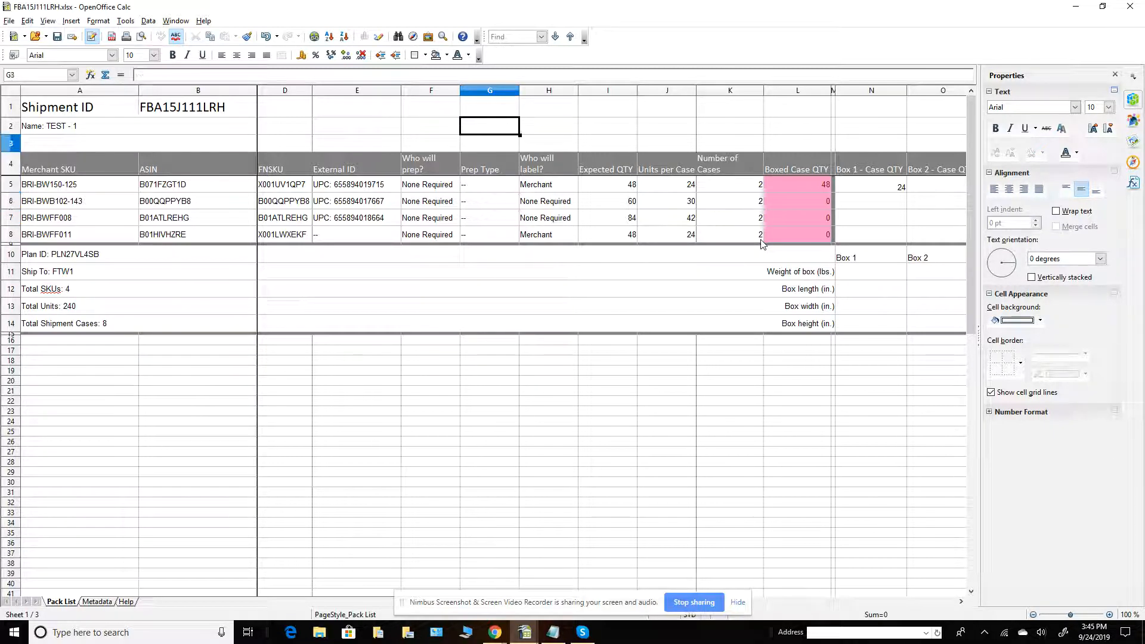
{"action": "key", "text": "Down"}
{"action": "key", "text": "Down"}
{"action": "key", "text": "Left"}
{"action": "key", "text": "Left"}
{"action": "key", "text": "Left"}
{"action": "key", "text": "Left"}
{"action": "key", "text": "Left"}
{"action": "key", "text": "Left"}
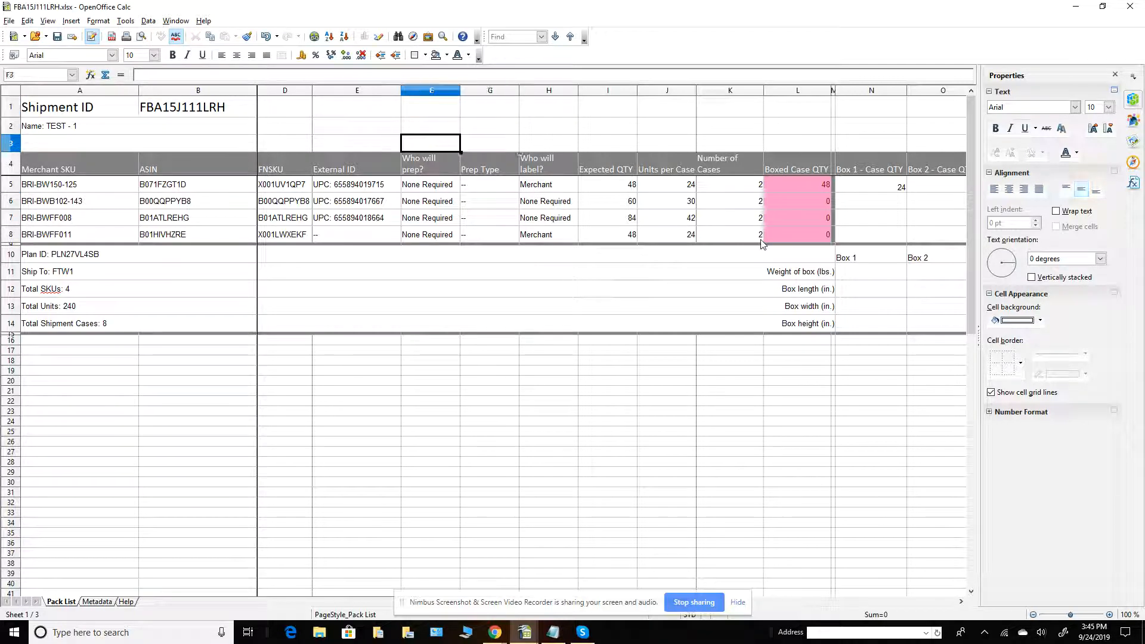
{"action": "key", "text": "Up"}
{"action": "key", "text": "Up"}
{"action": "key", "text": "Down"}
{"action": "key", "text": "Down"}
{"action": "key", "text": "Down"}
{"action": "key", "text": "Down"}
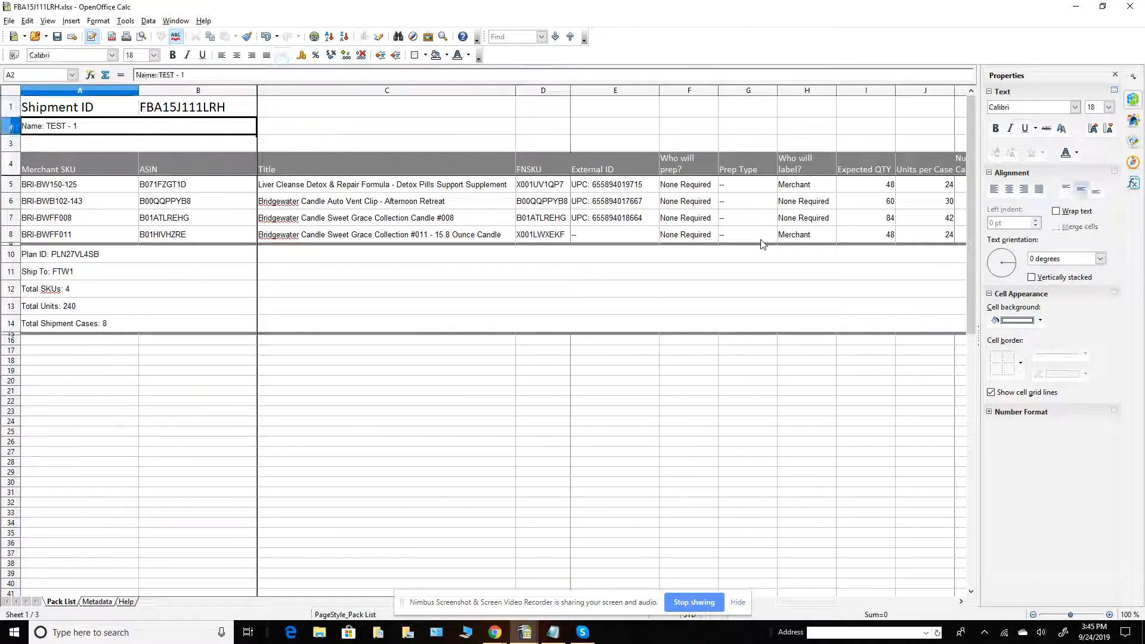
{"action": "key", "text": "Right"}
{"action": "key", "text": "Right"}
{"action": "key", "text": "Right"}
{"action": "key", "text": "Right"}
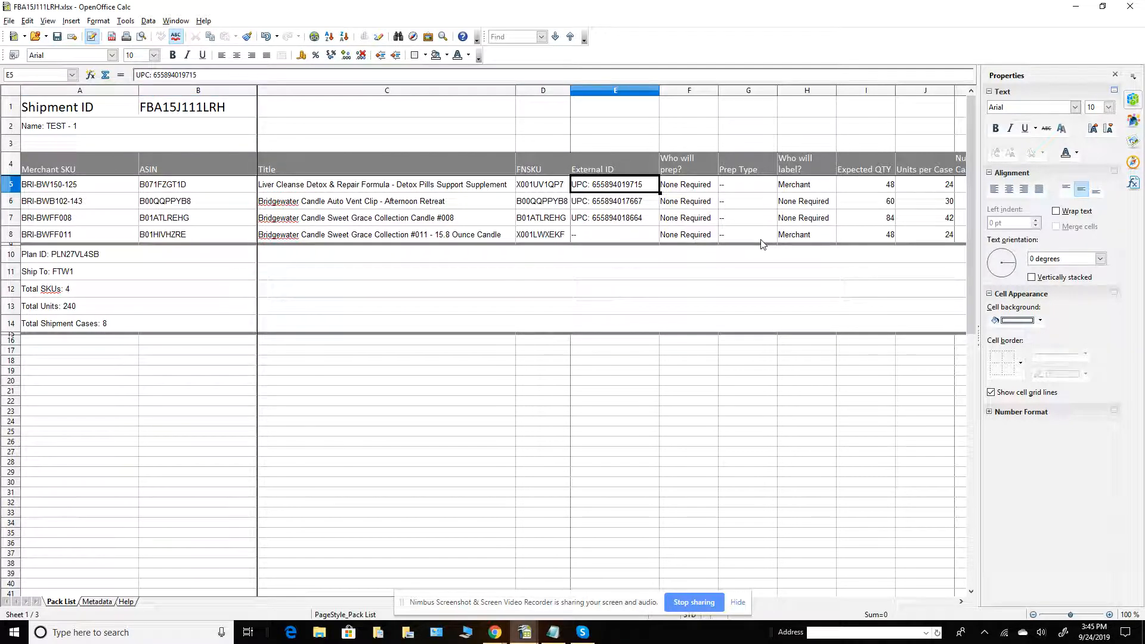
- Examine the prep, labelling, expected quantity, units per case and number of cases for merchant SKU BRI-BW150-125
{"action": "key", "text": "Right"}
{"action": "key", "text": "Right"}
{"action": "key", "text": "Right"}
{"action": "key", "text": "Right"}
{"action": "key", "text": "Right"}
{"action": "key", "text": "Right"}
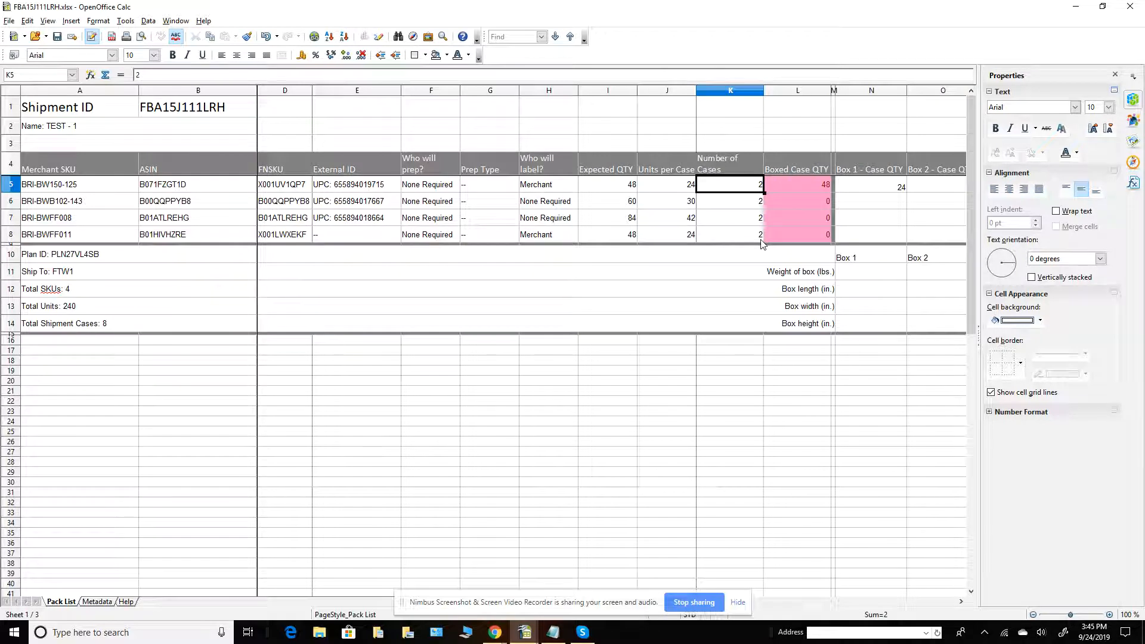
{"action": "key", "text": "Left"}
{"action": "key", "text": "Left"}
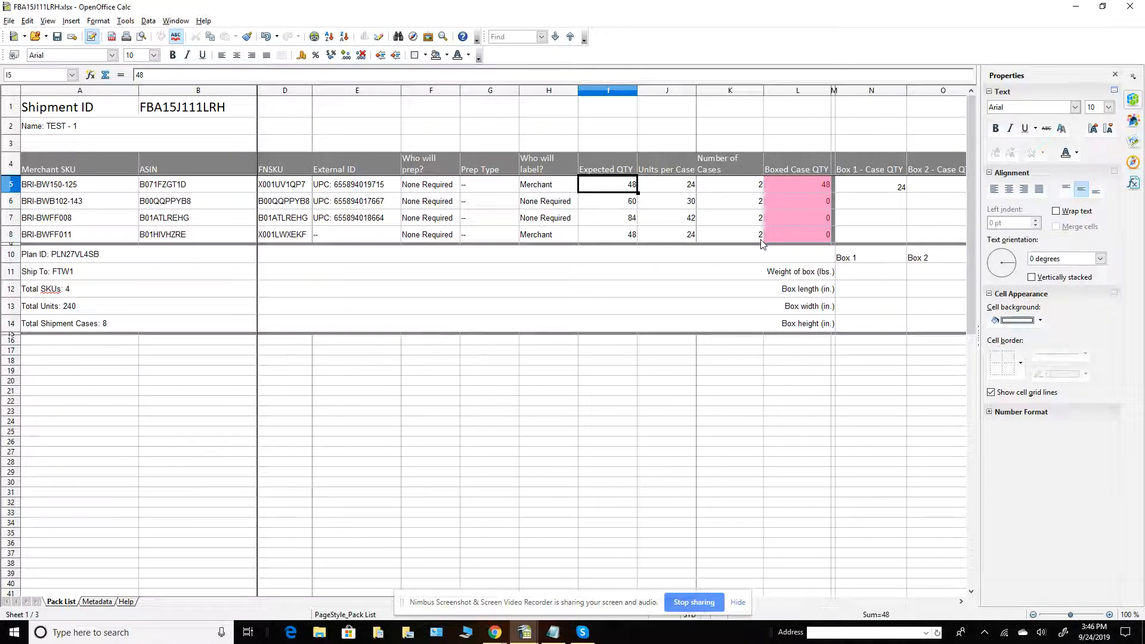
- Look through the Merchant SKU entries from BRI-BW150-125 to BRI-BWFF011 in the pack list
{"action": "left_click", "coordinate": [106, 201]}
{"action": "left_click", "coordinate": [108, 218]}
{"action": "left_click", "coordinate": [108, 237]}
{"action": "left_click", "coordinate": [105, 202]}
{"action": "left_click", "coordinate": [111, 188]}
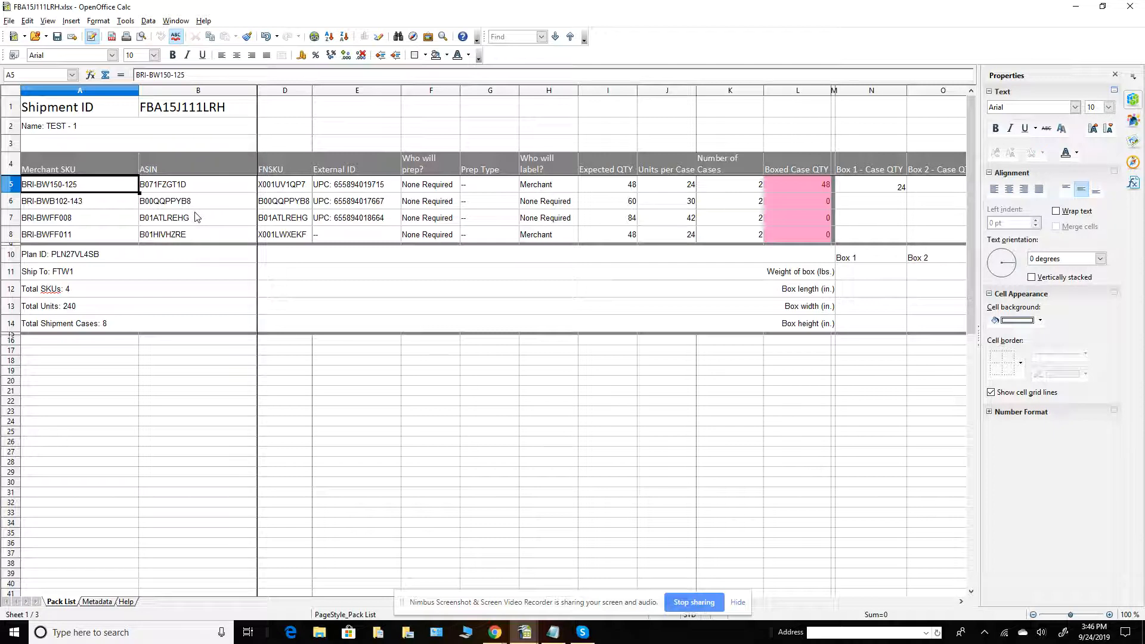
- Minimize the pack list spreadsheet, switch to SellerMogul in the browser and open its inventory page
{"action": "left_click", "coordinate": [1077, 7]}
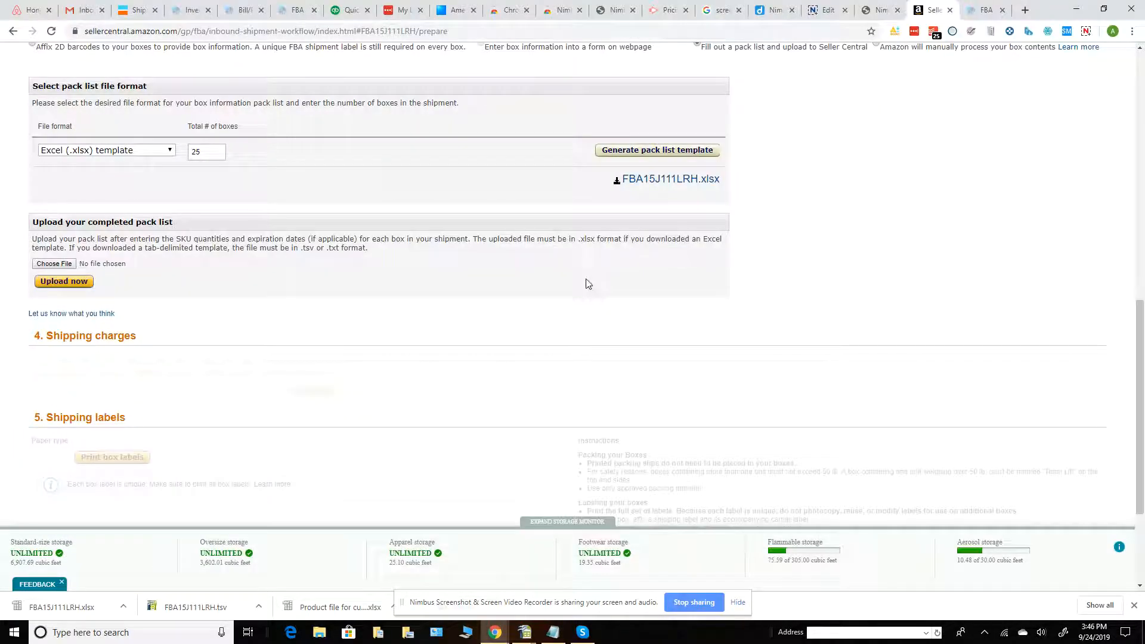
{"action": "left_click", "coordinate": [982, 10]}
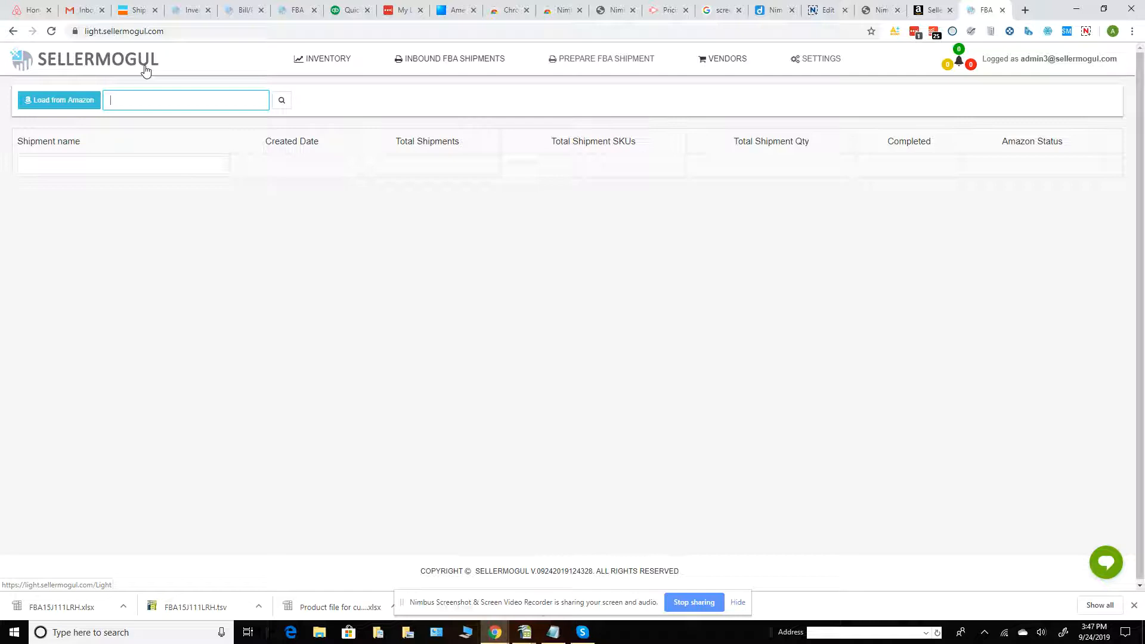
{"action": "left_click", "coordinate": [327, 62]}
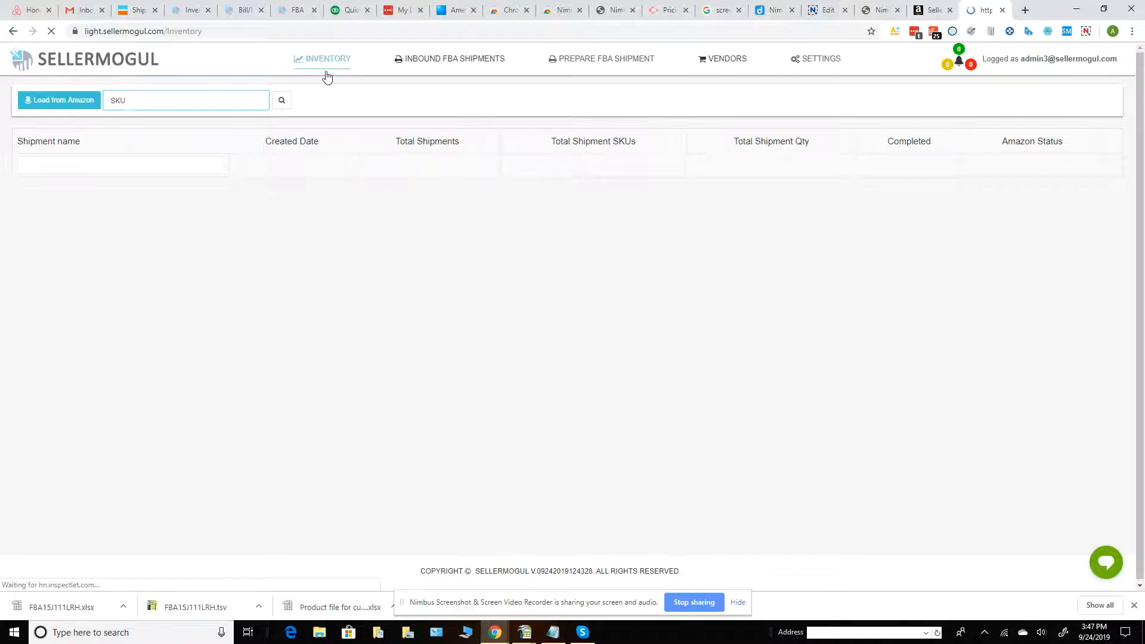